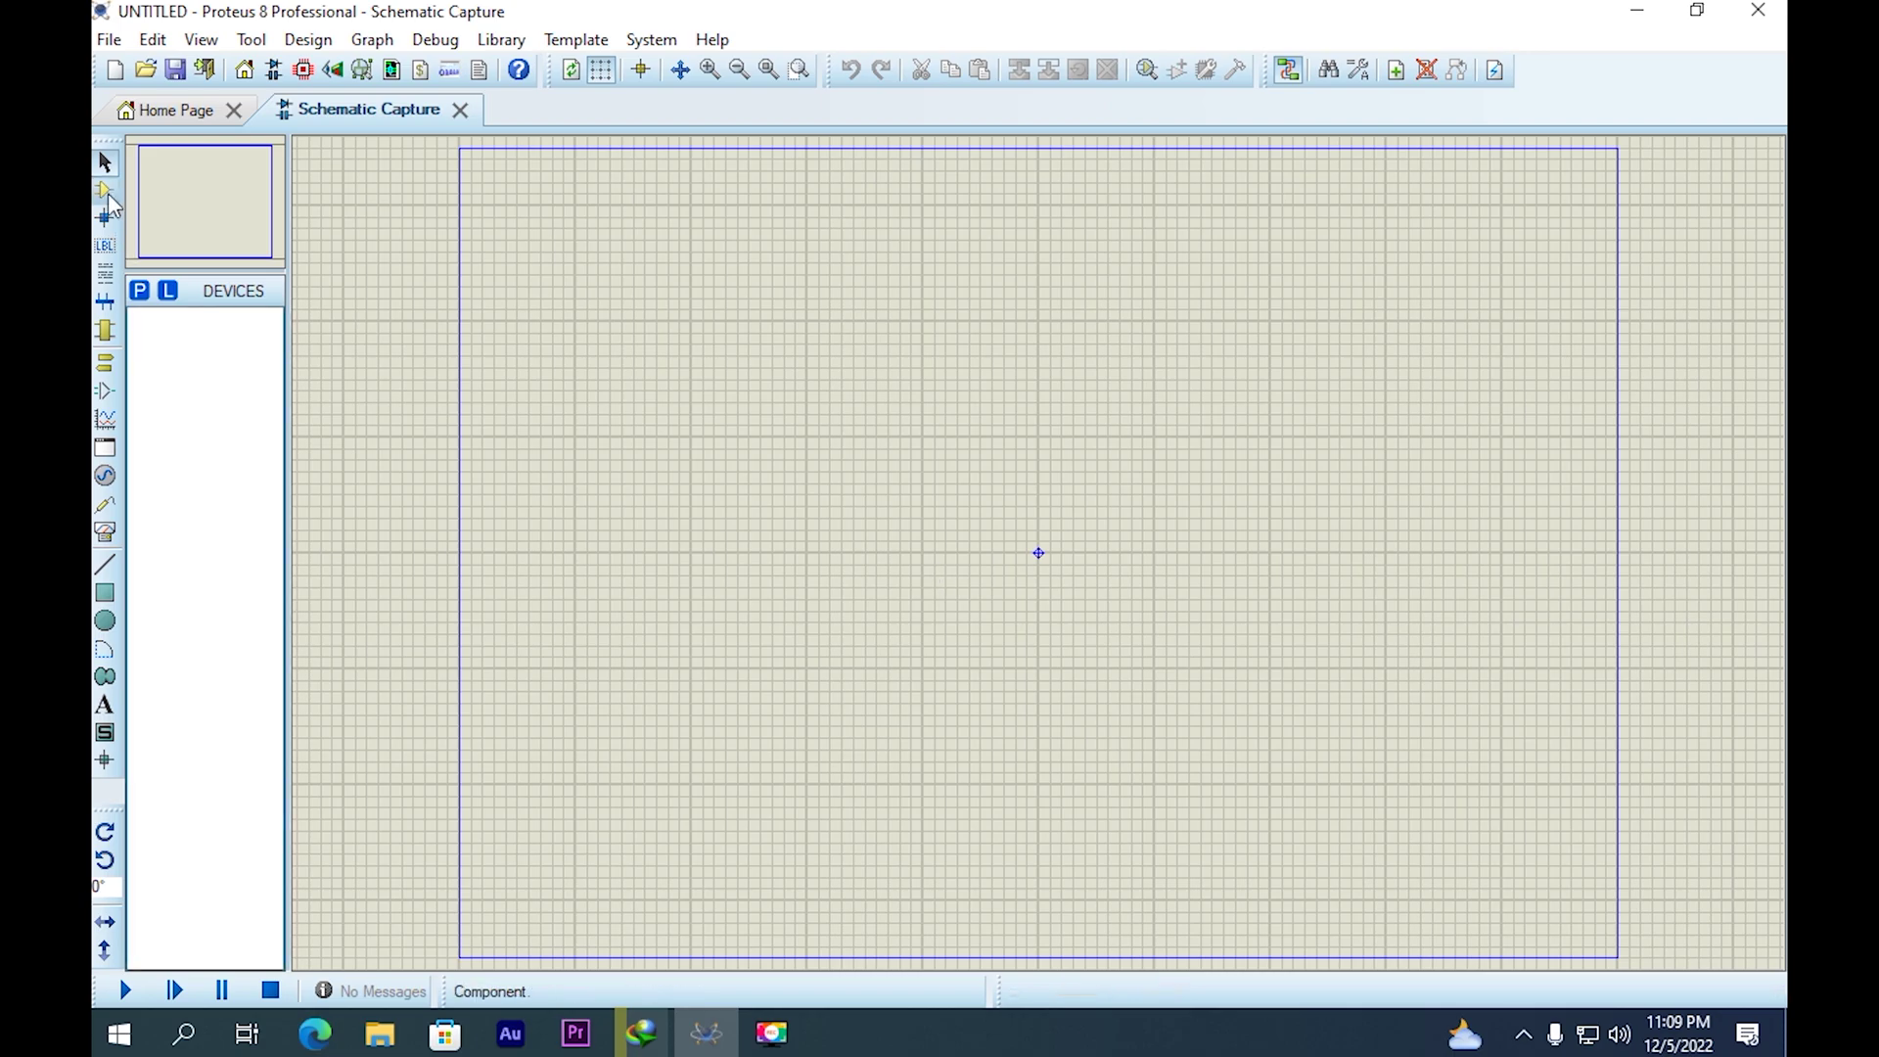
Switch to component mode, browse the Capacitors category in the device picker, preview the 4.7pF 02013A4R7CAT2A, and close the picker.
click(106, 192)
click(139, 290)
click(417, 413)
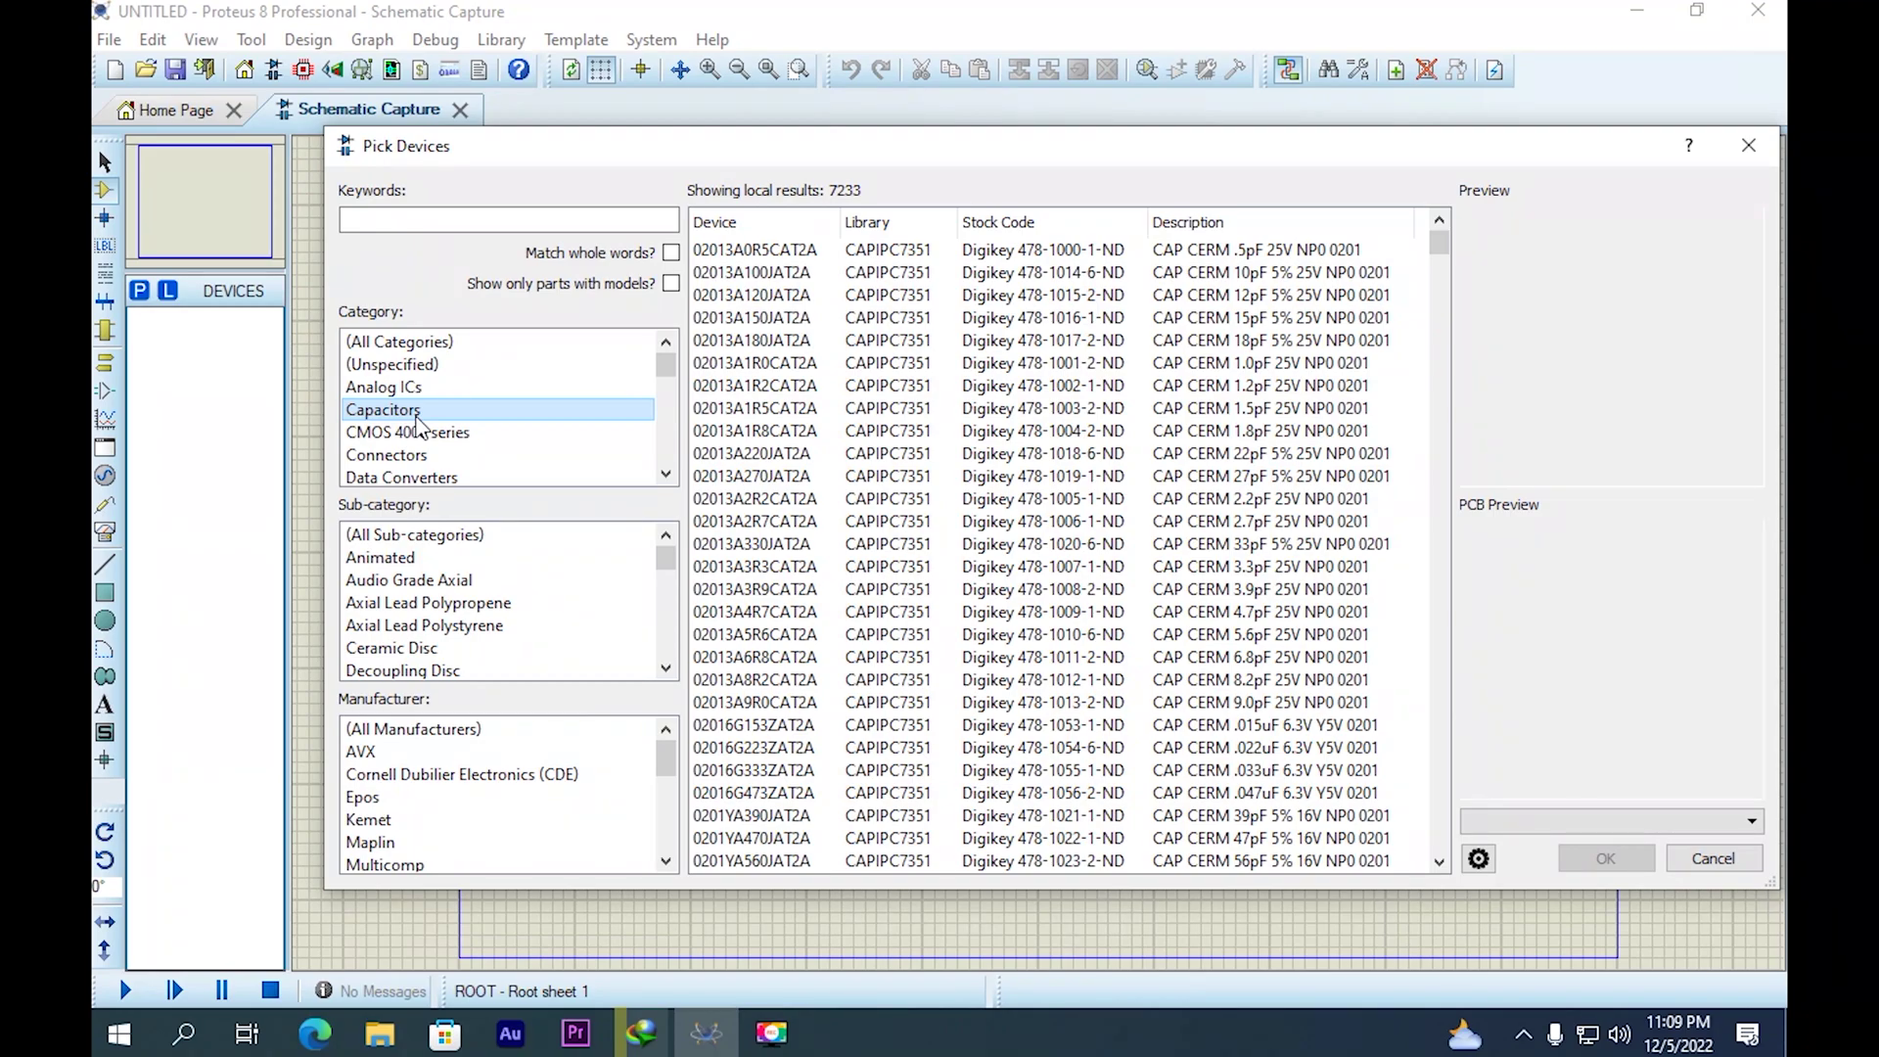
click(1087, 615)
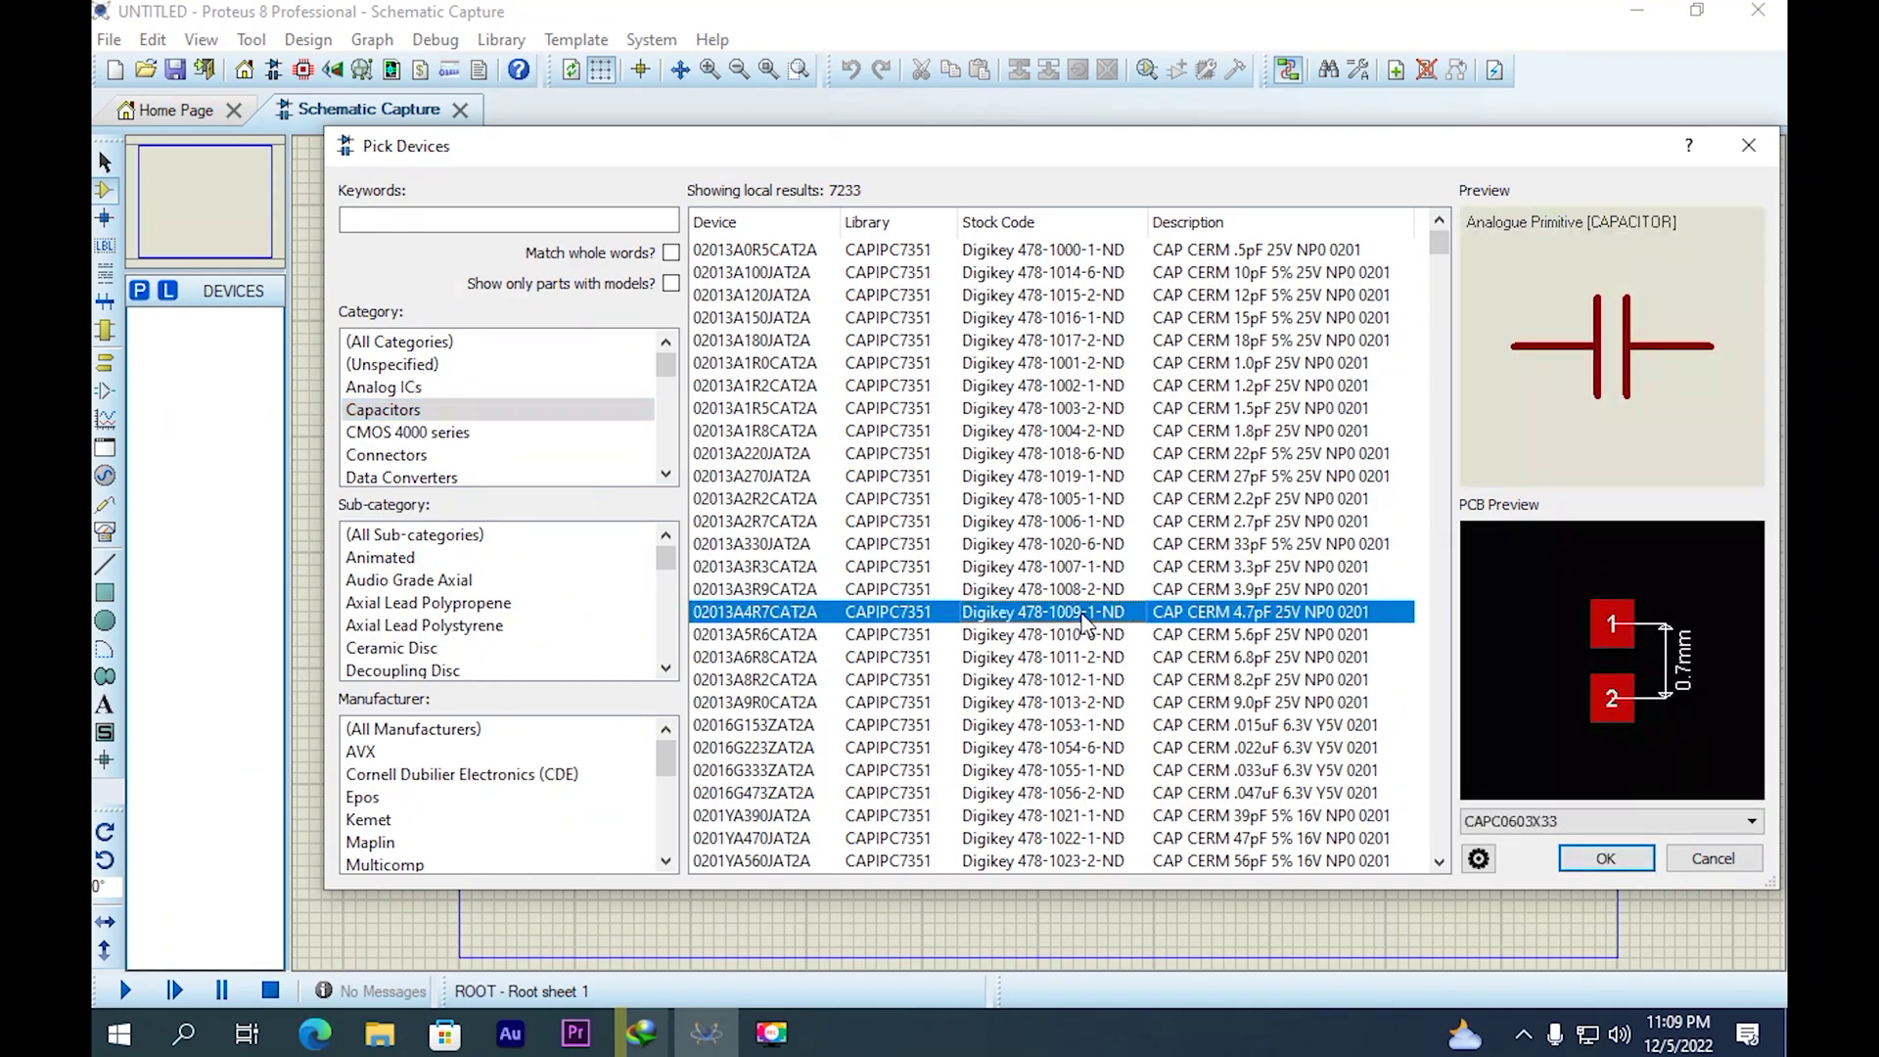
click(1750, 147)
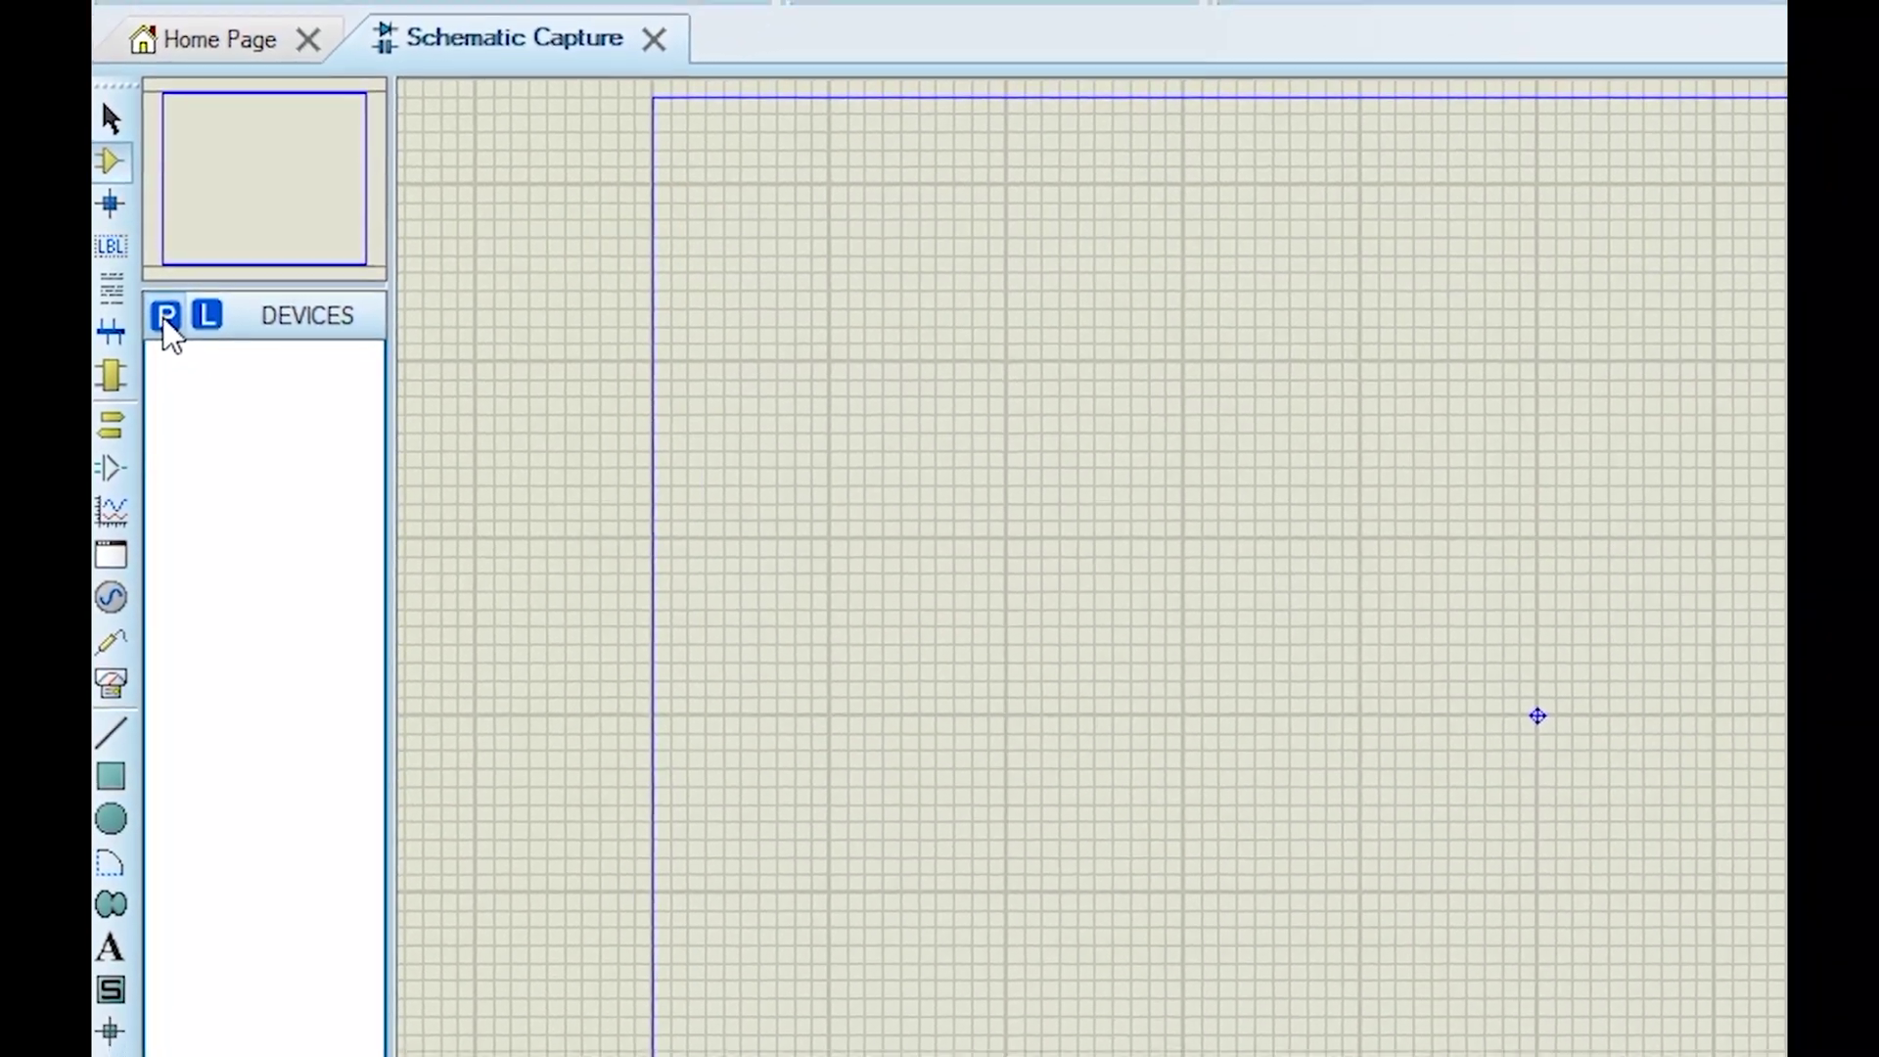
Reopen the device picker and preview several parts in the Capacitors category, from 02013A0R5CAT2A to 0201YA390JAT2A.
click(190, 339)
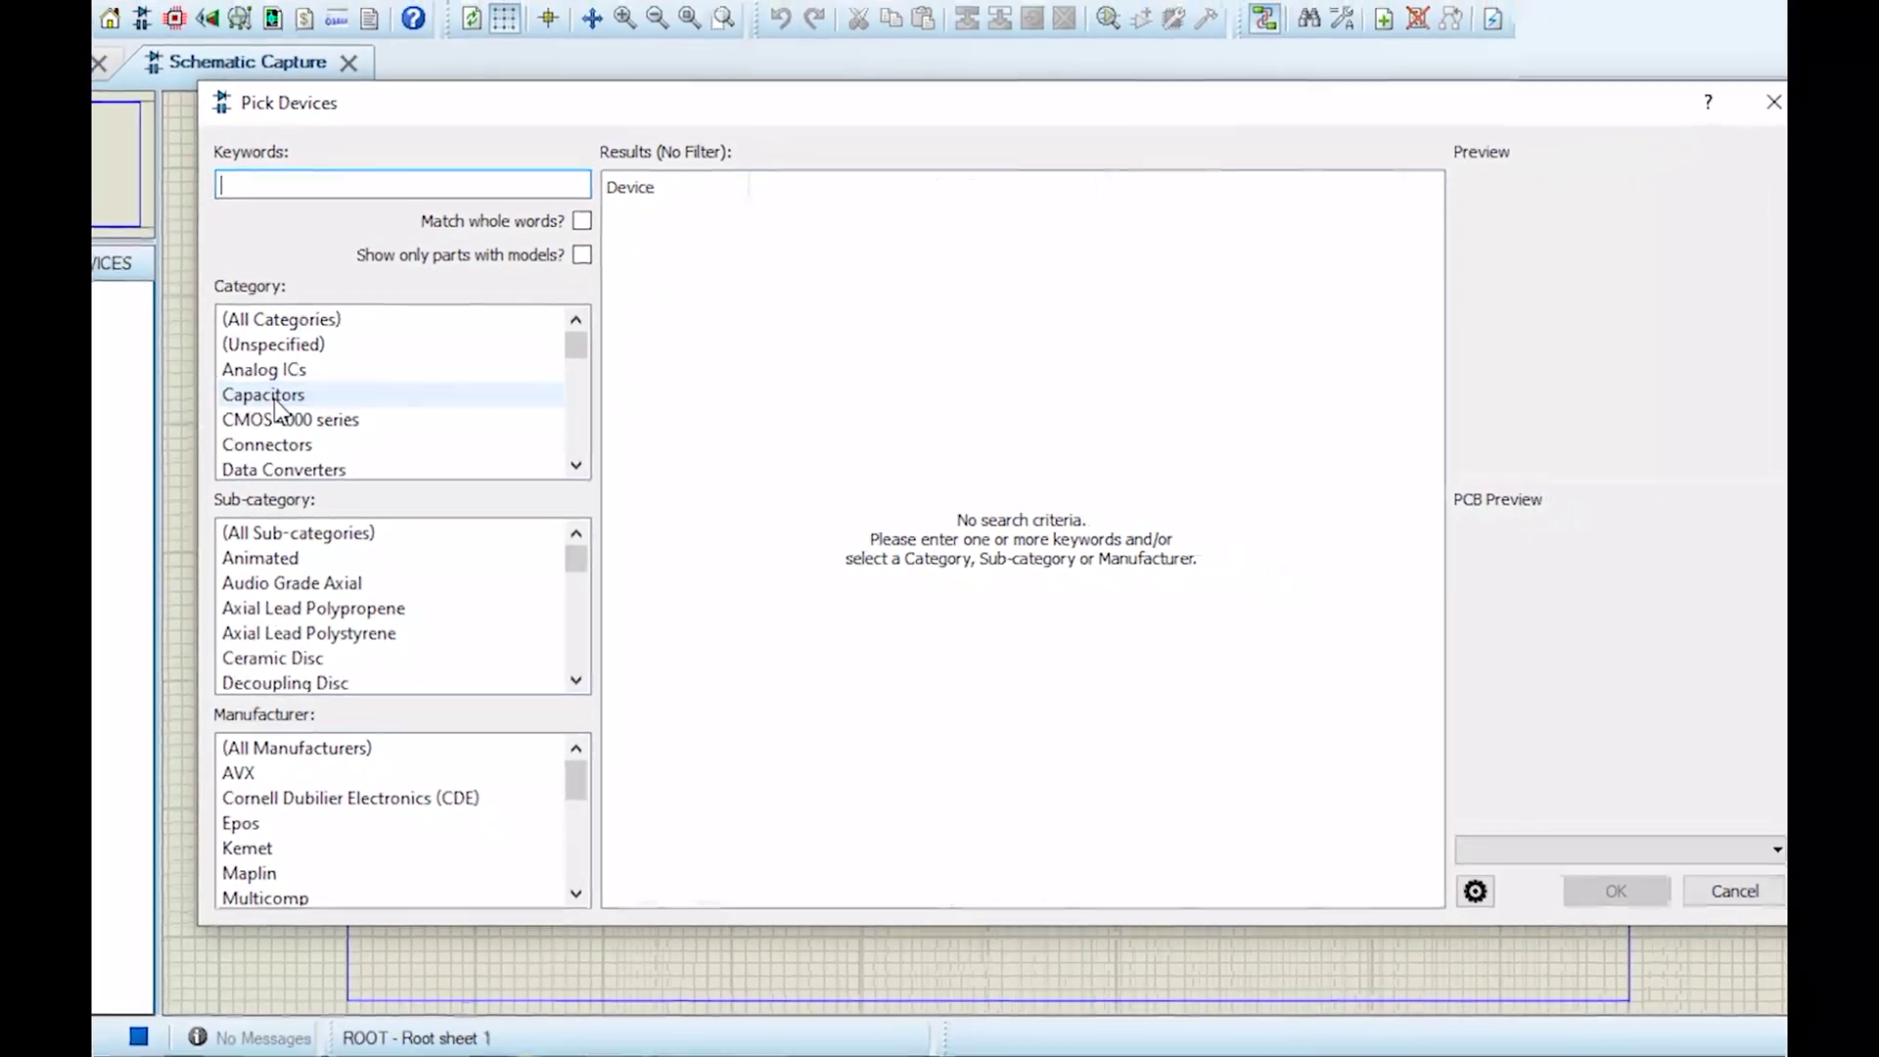
click(262, 391)
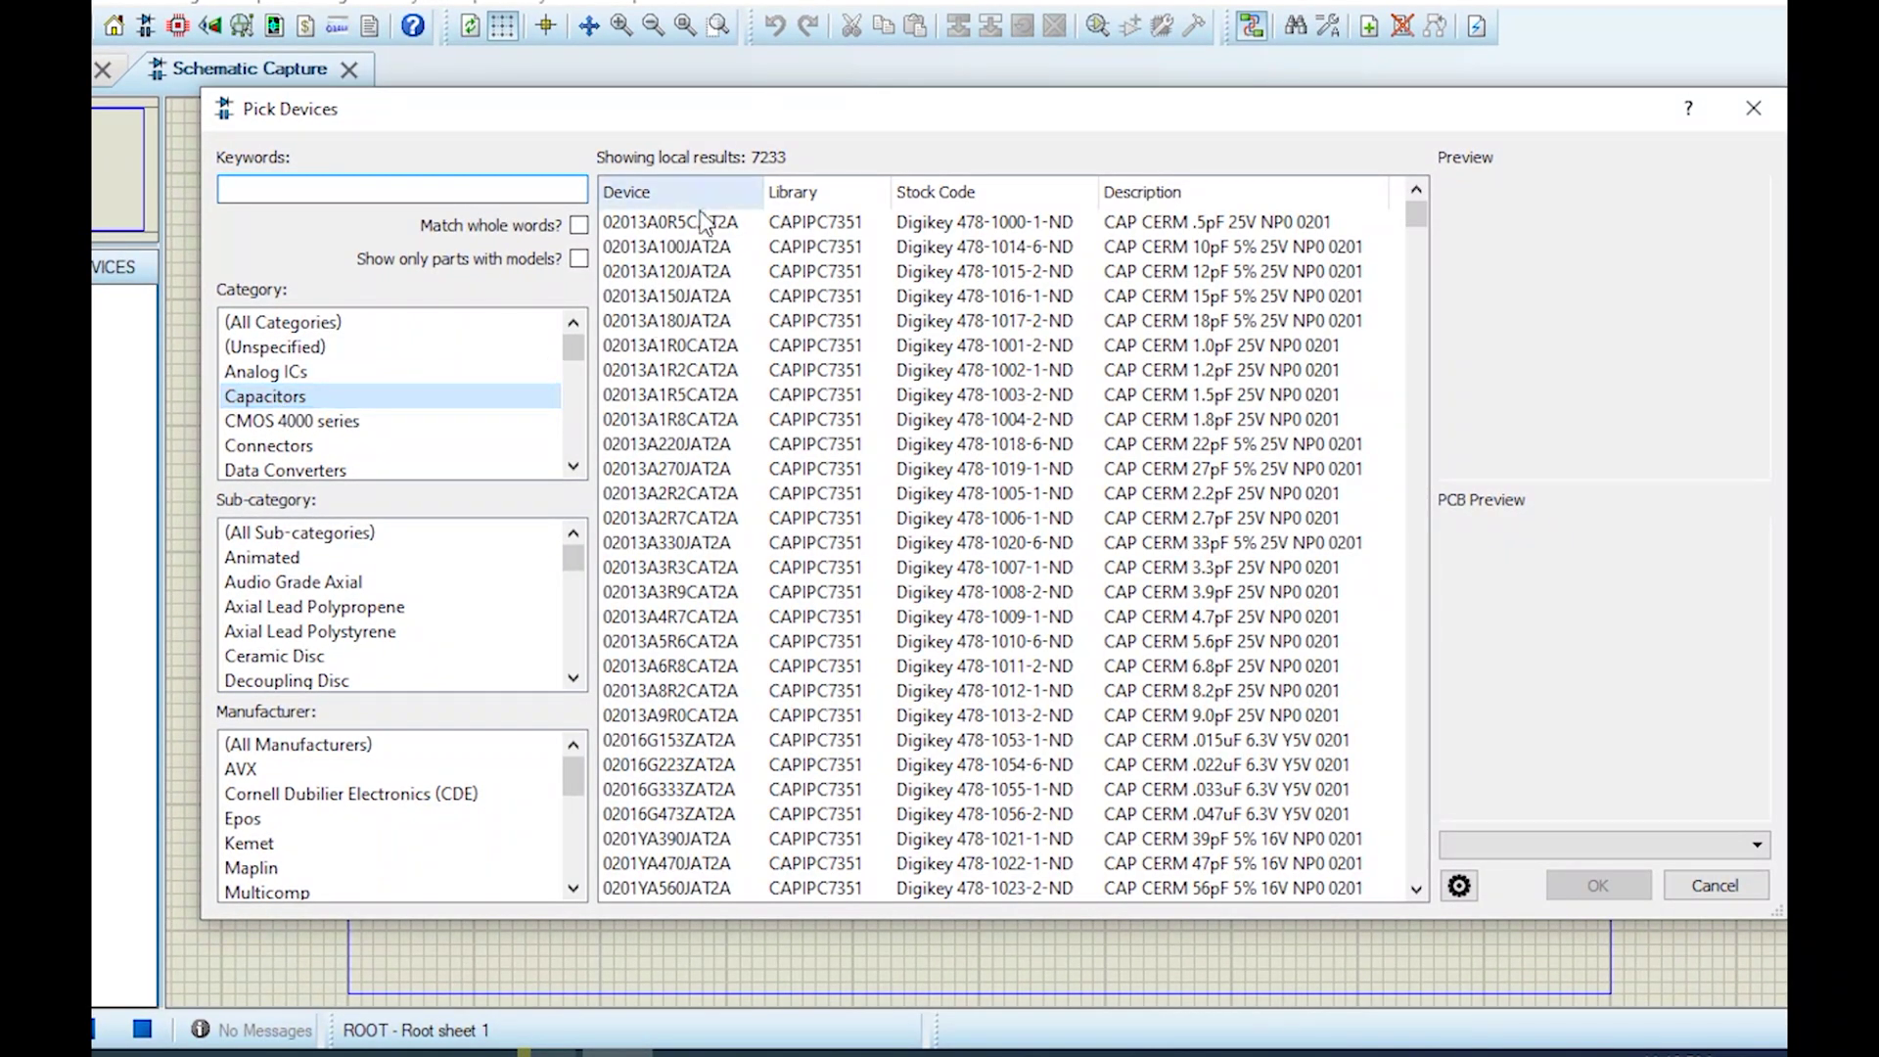
click(958, 227)
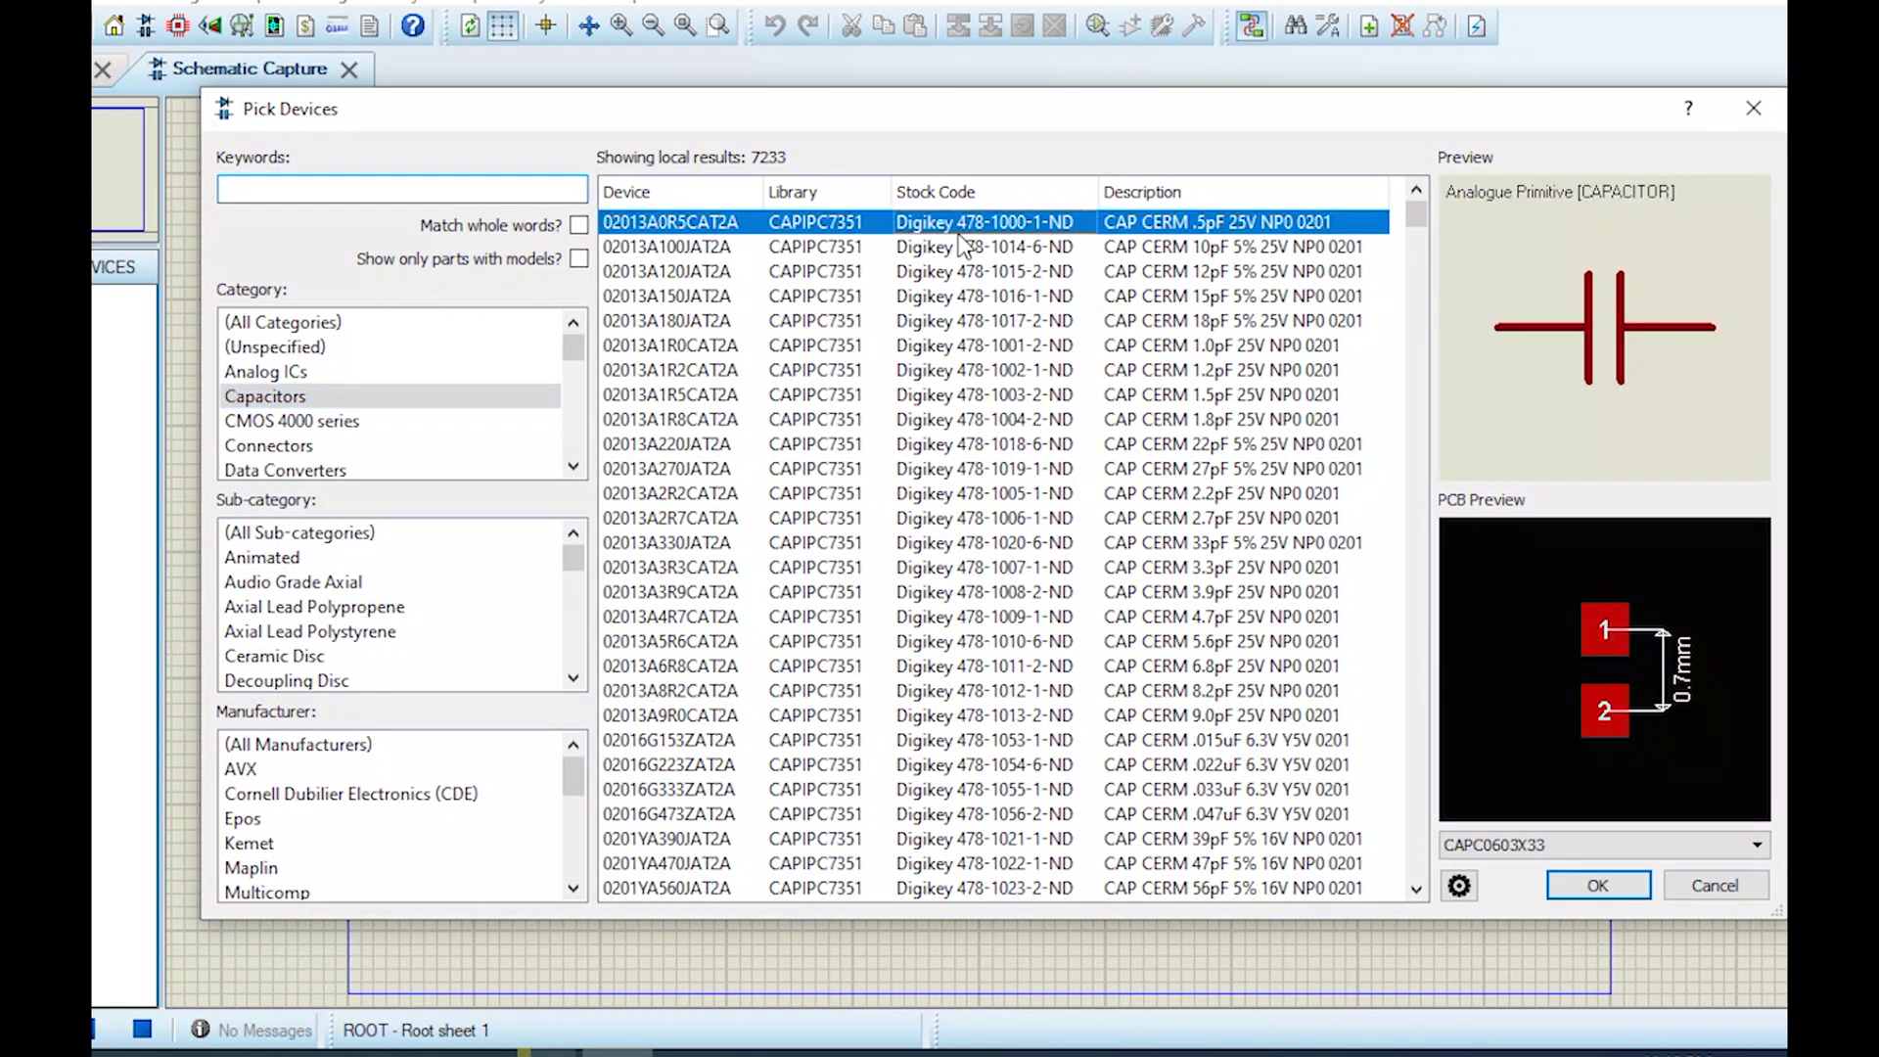
click(950, 421)
click(950, 515)
click(949, 614)
click(980, 720)
click(995, 834)
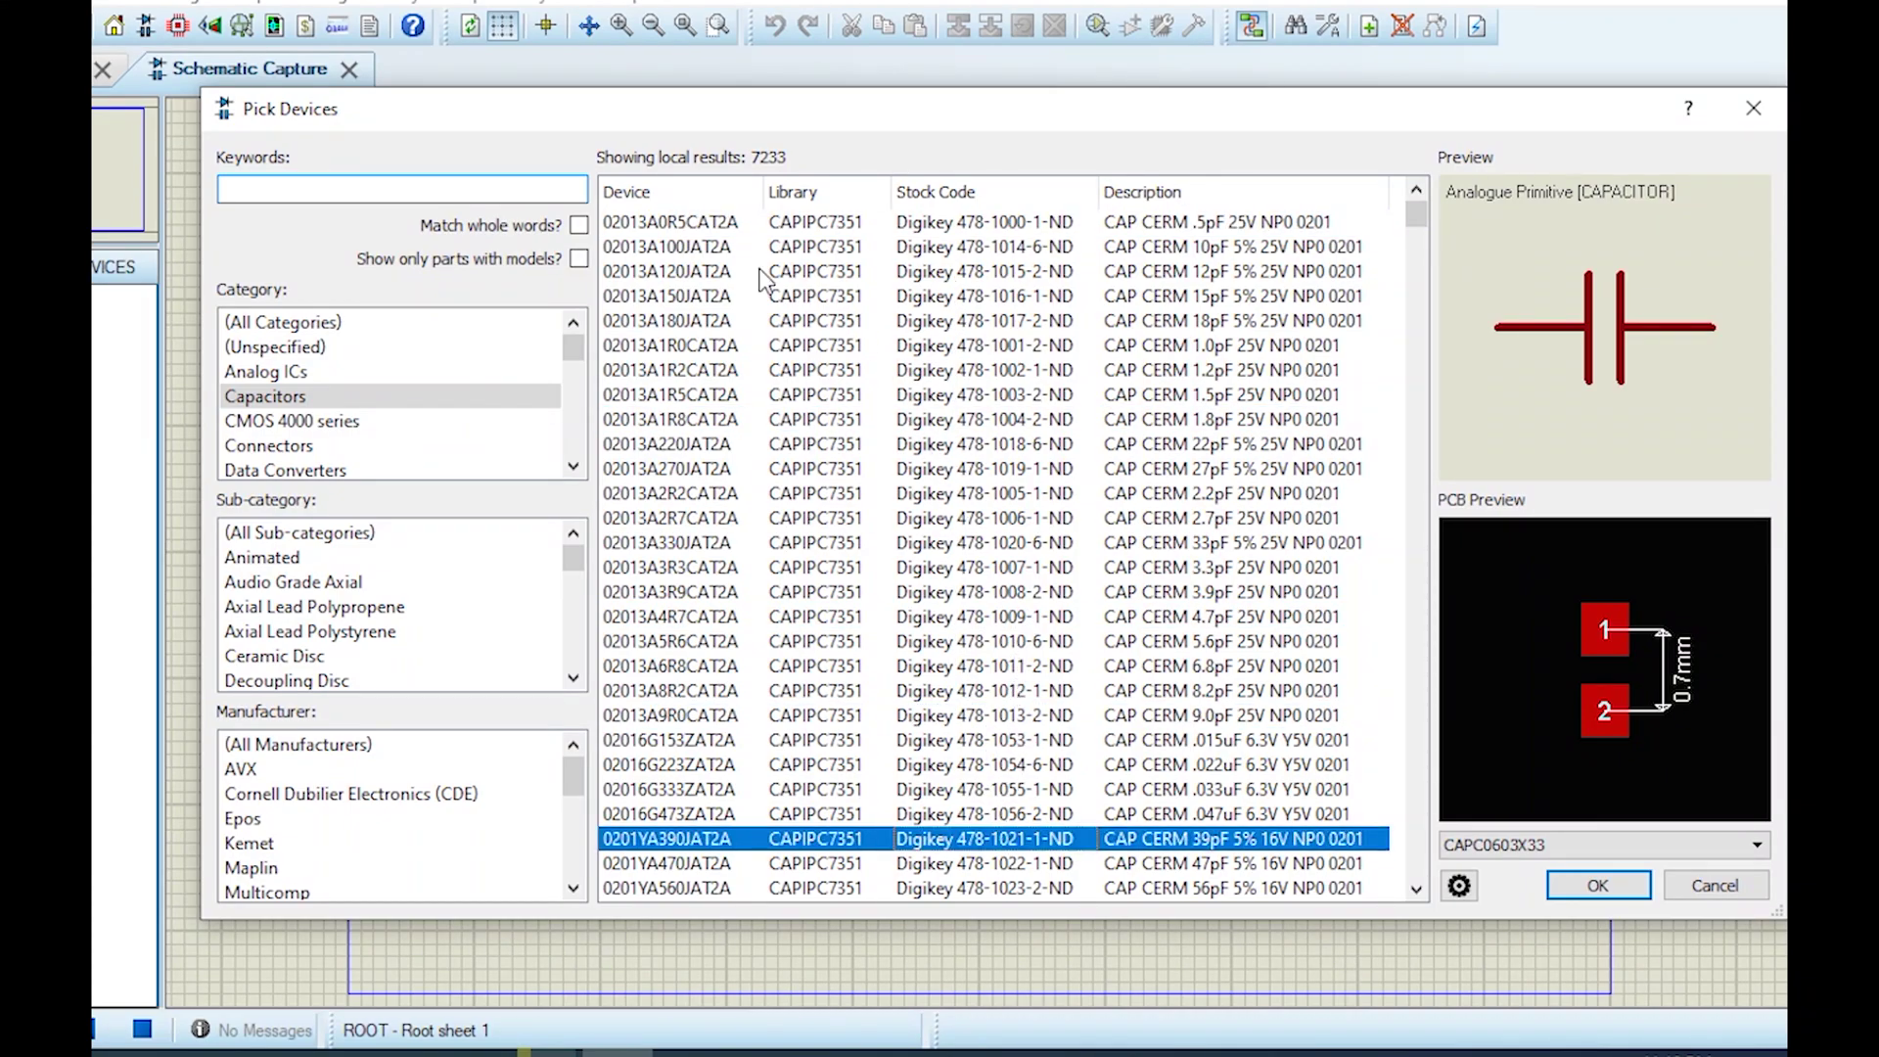
Search the device library for 100pf.
click(373, 196)
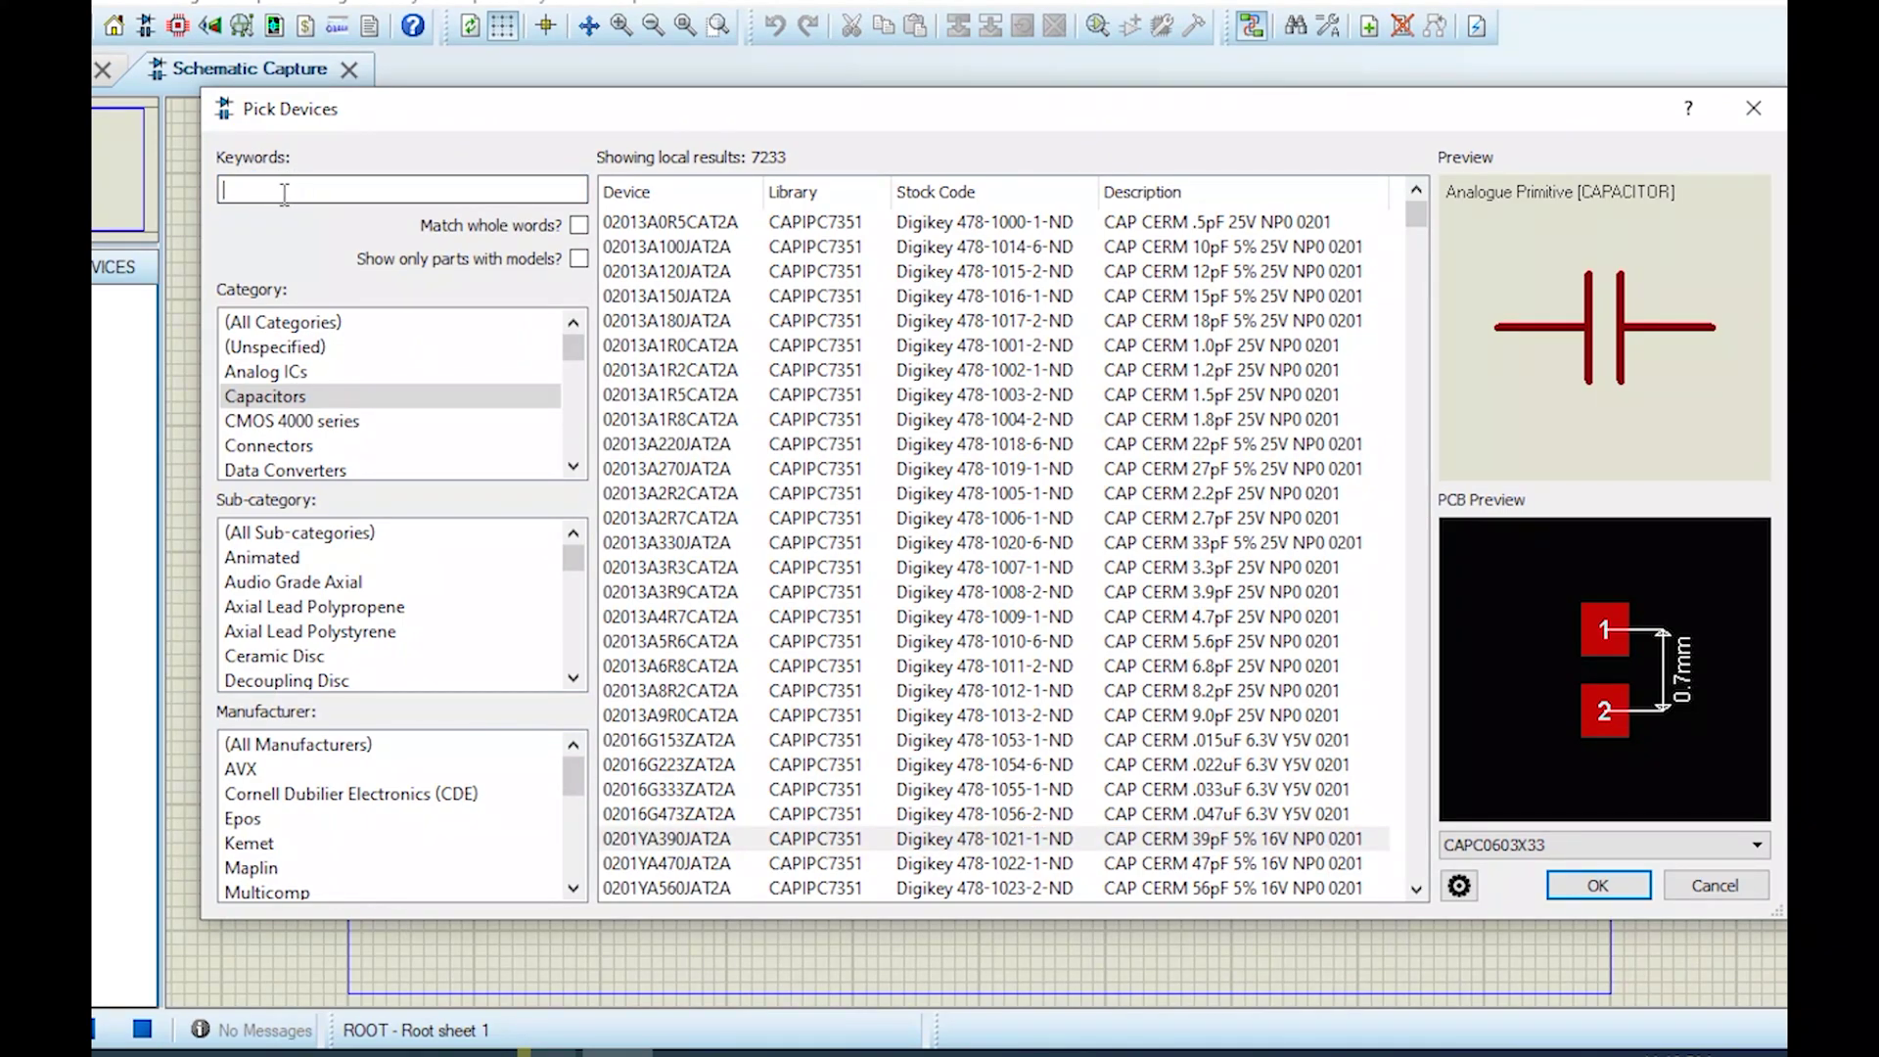
text(100p)
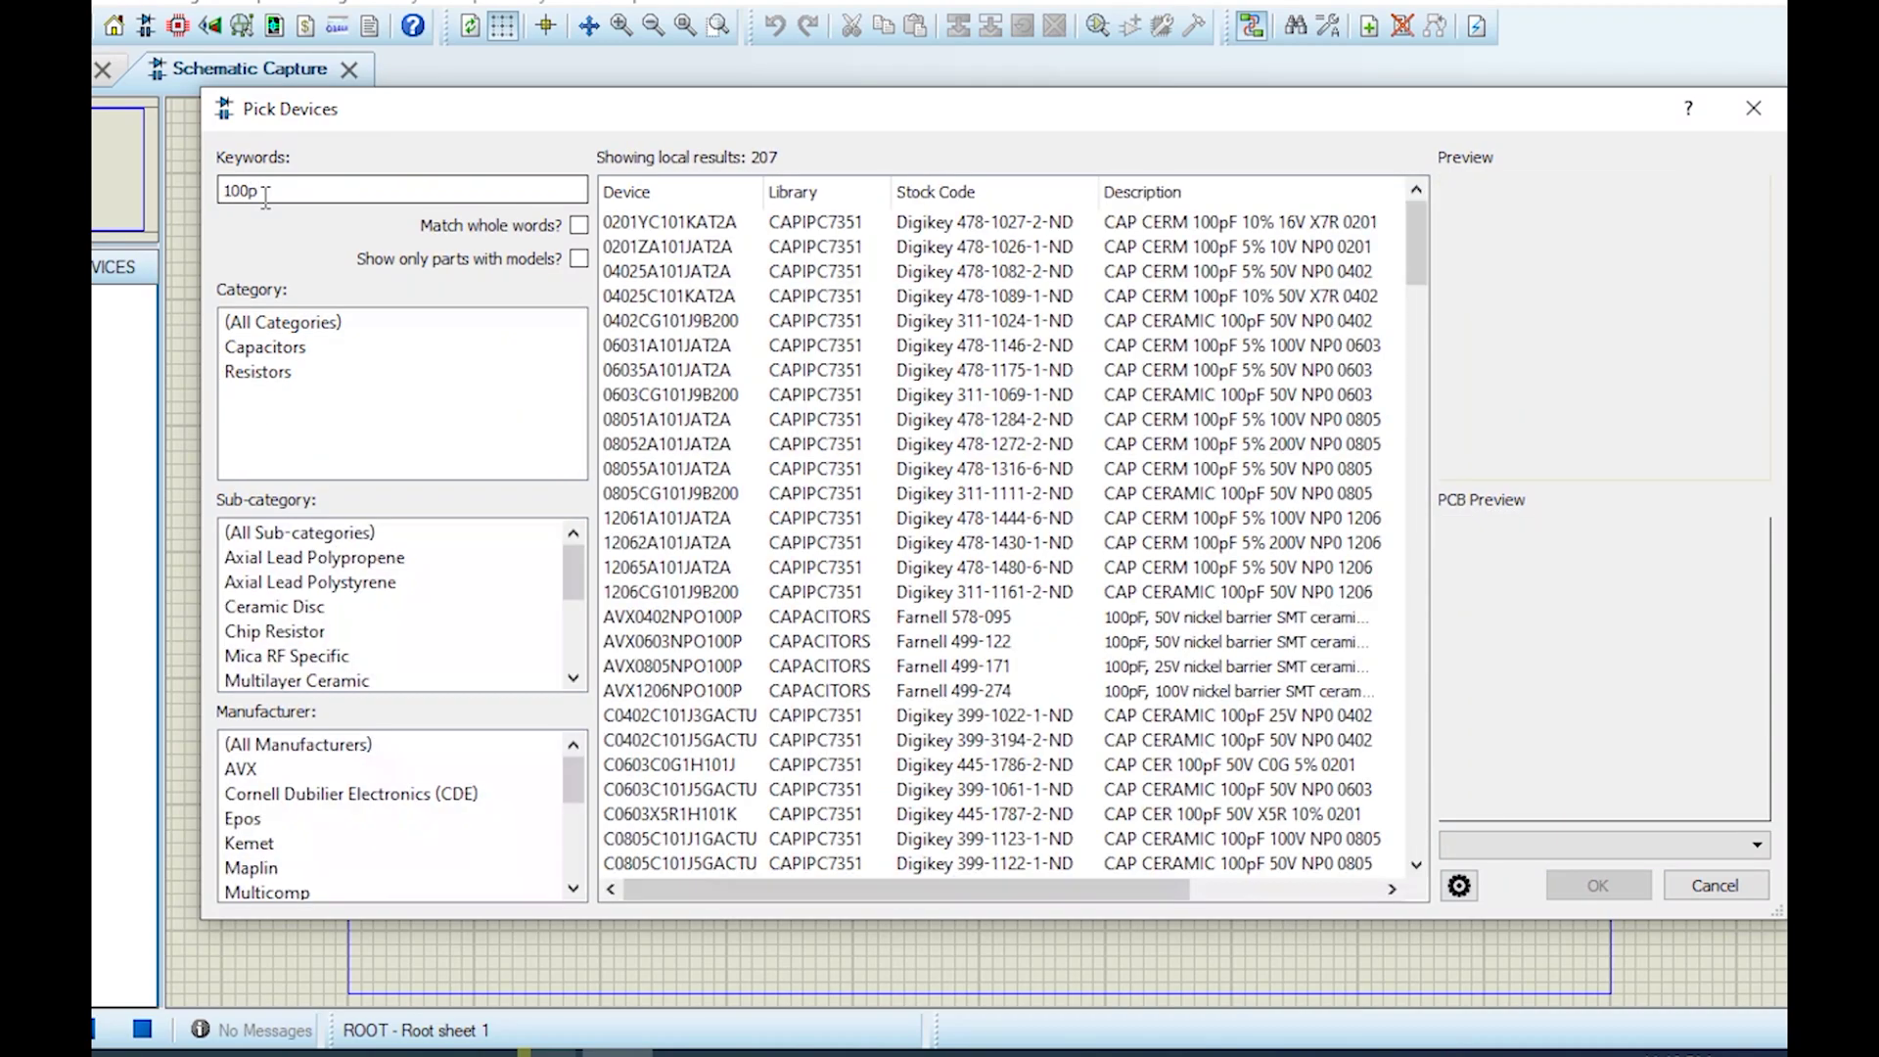
text(f)
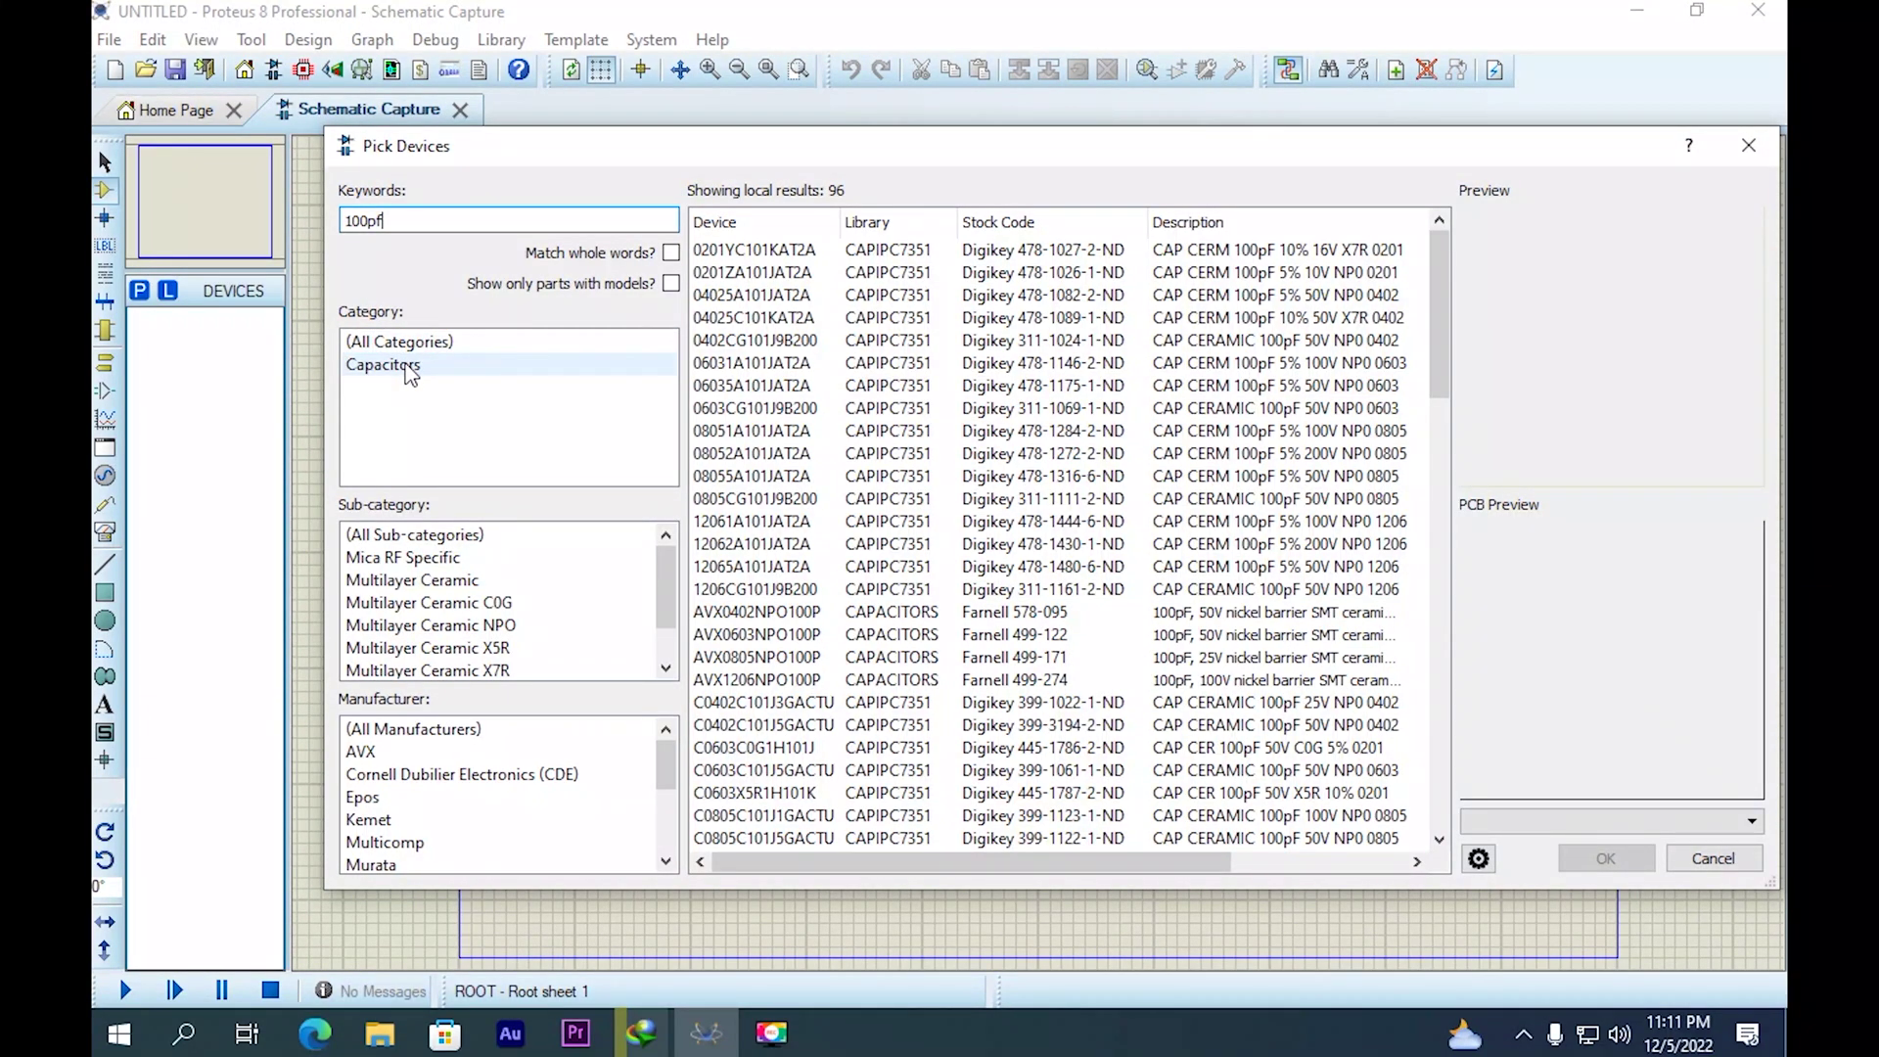
Preview the symbols and footprints of several 100pF capacitors, including C0402C101J3GACTU, ECJ-2VC1H101J and 06031A101JAT2A.
click(791, 270)
click(811, 409)
click(825, 544)
click(831, 659)
click(846, 704)
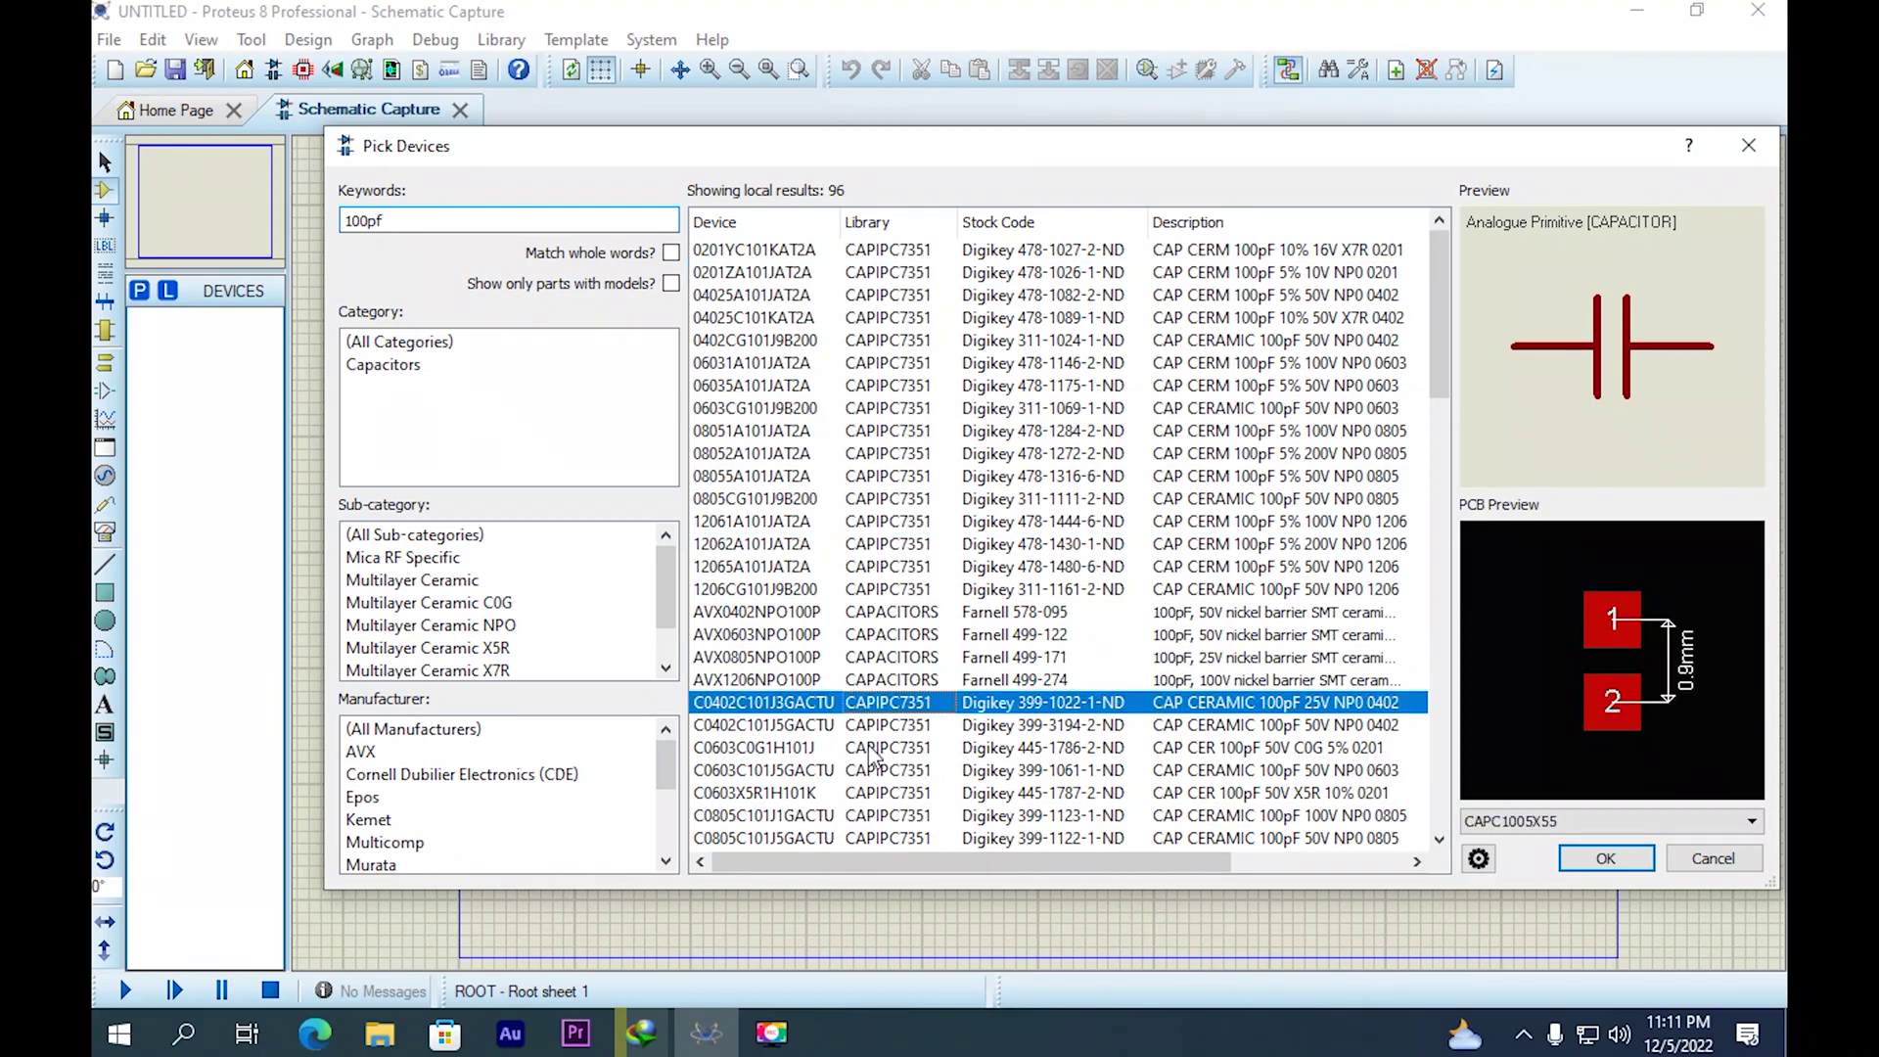
scroll(876, 749, down, 6)
click(905, 657)
scroll(918, 724, down, 4)
click(918, 722)
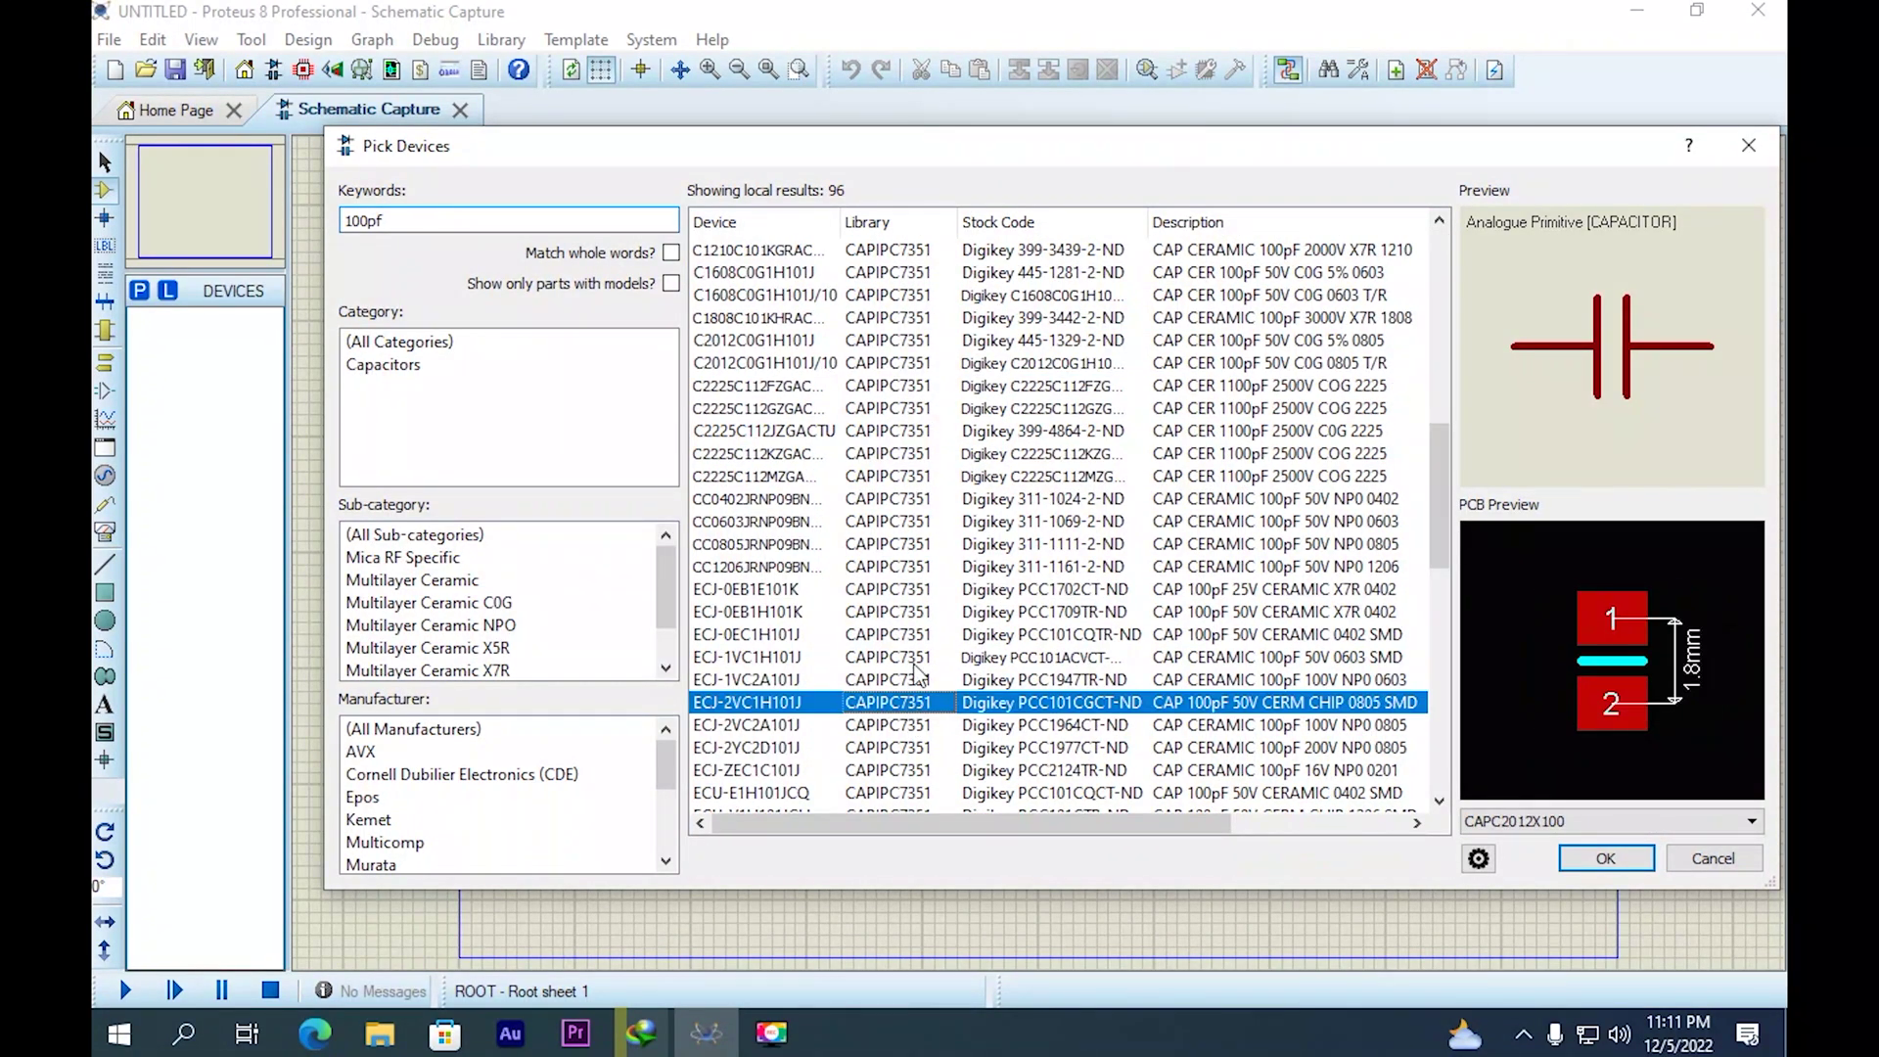
scroll(918, 675, up, 7)
scroll(918, 676, up, 3)
click(986, 362)
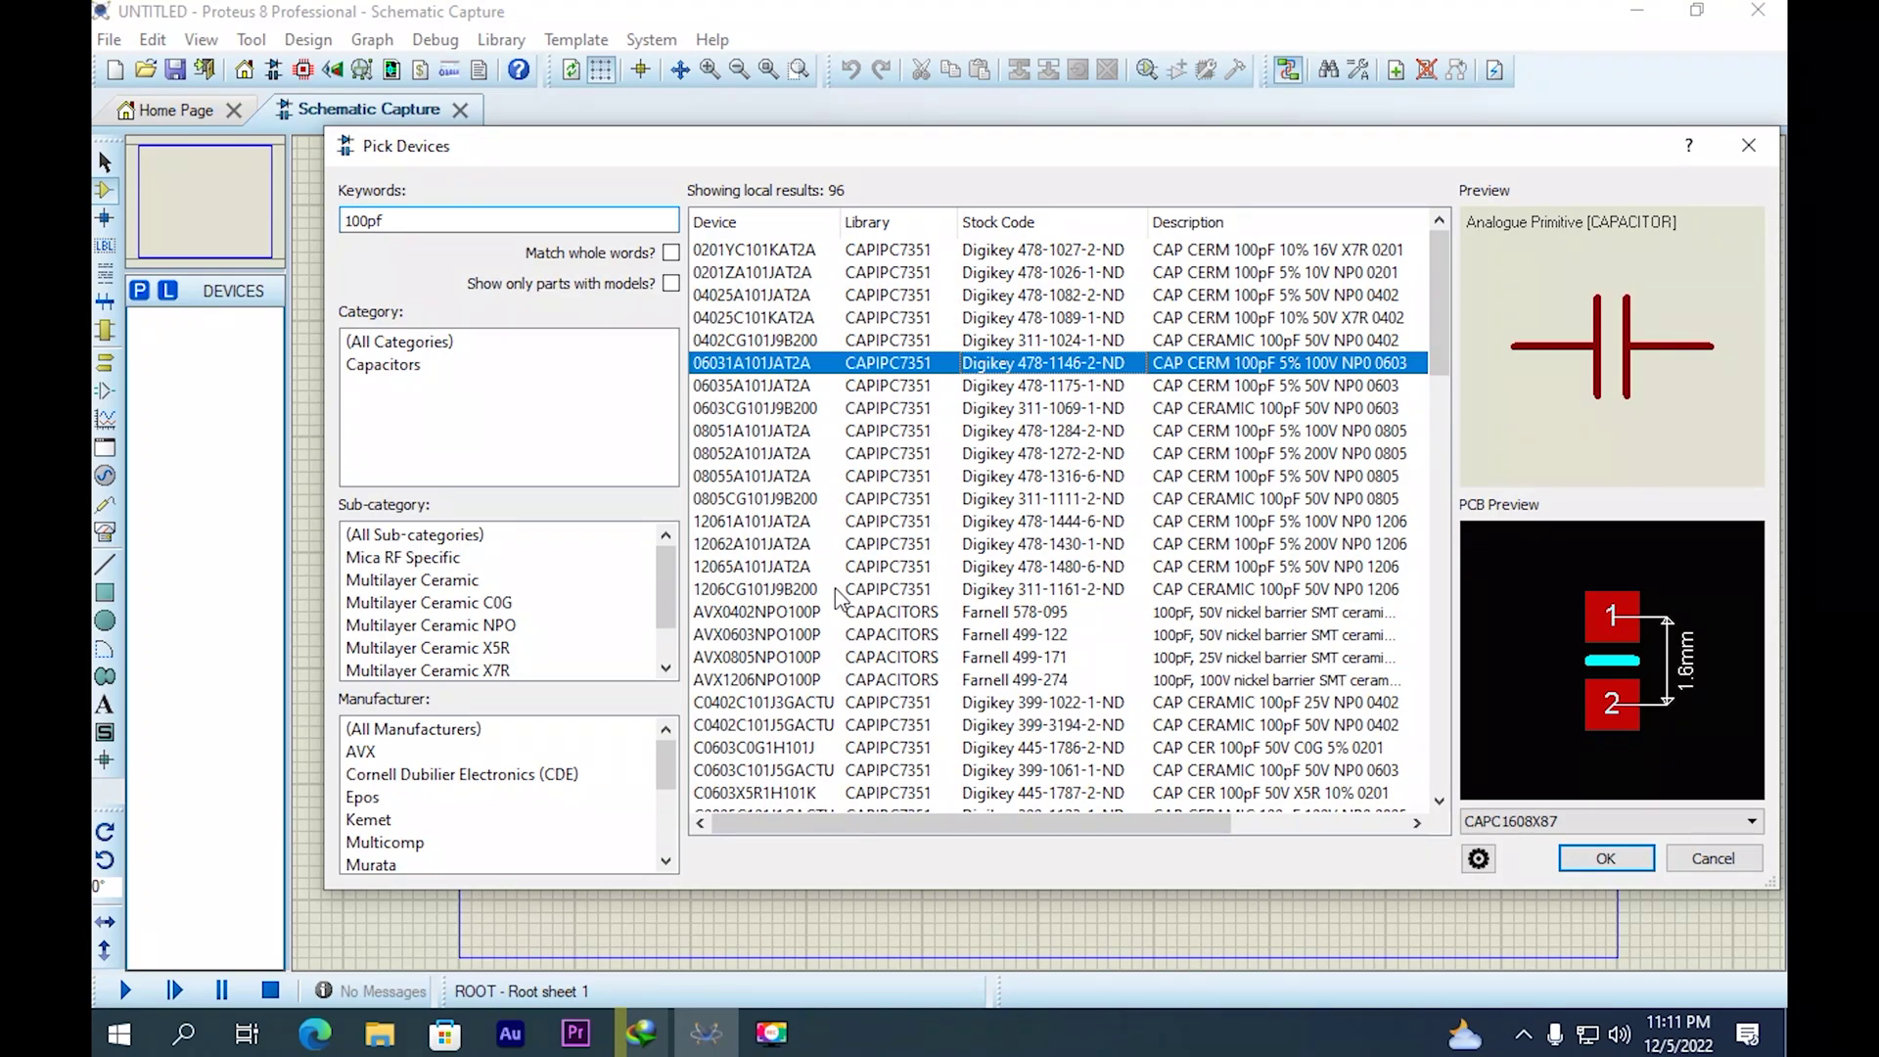
mouse_move(825, 579)
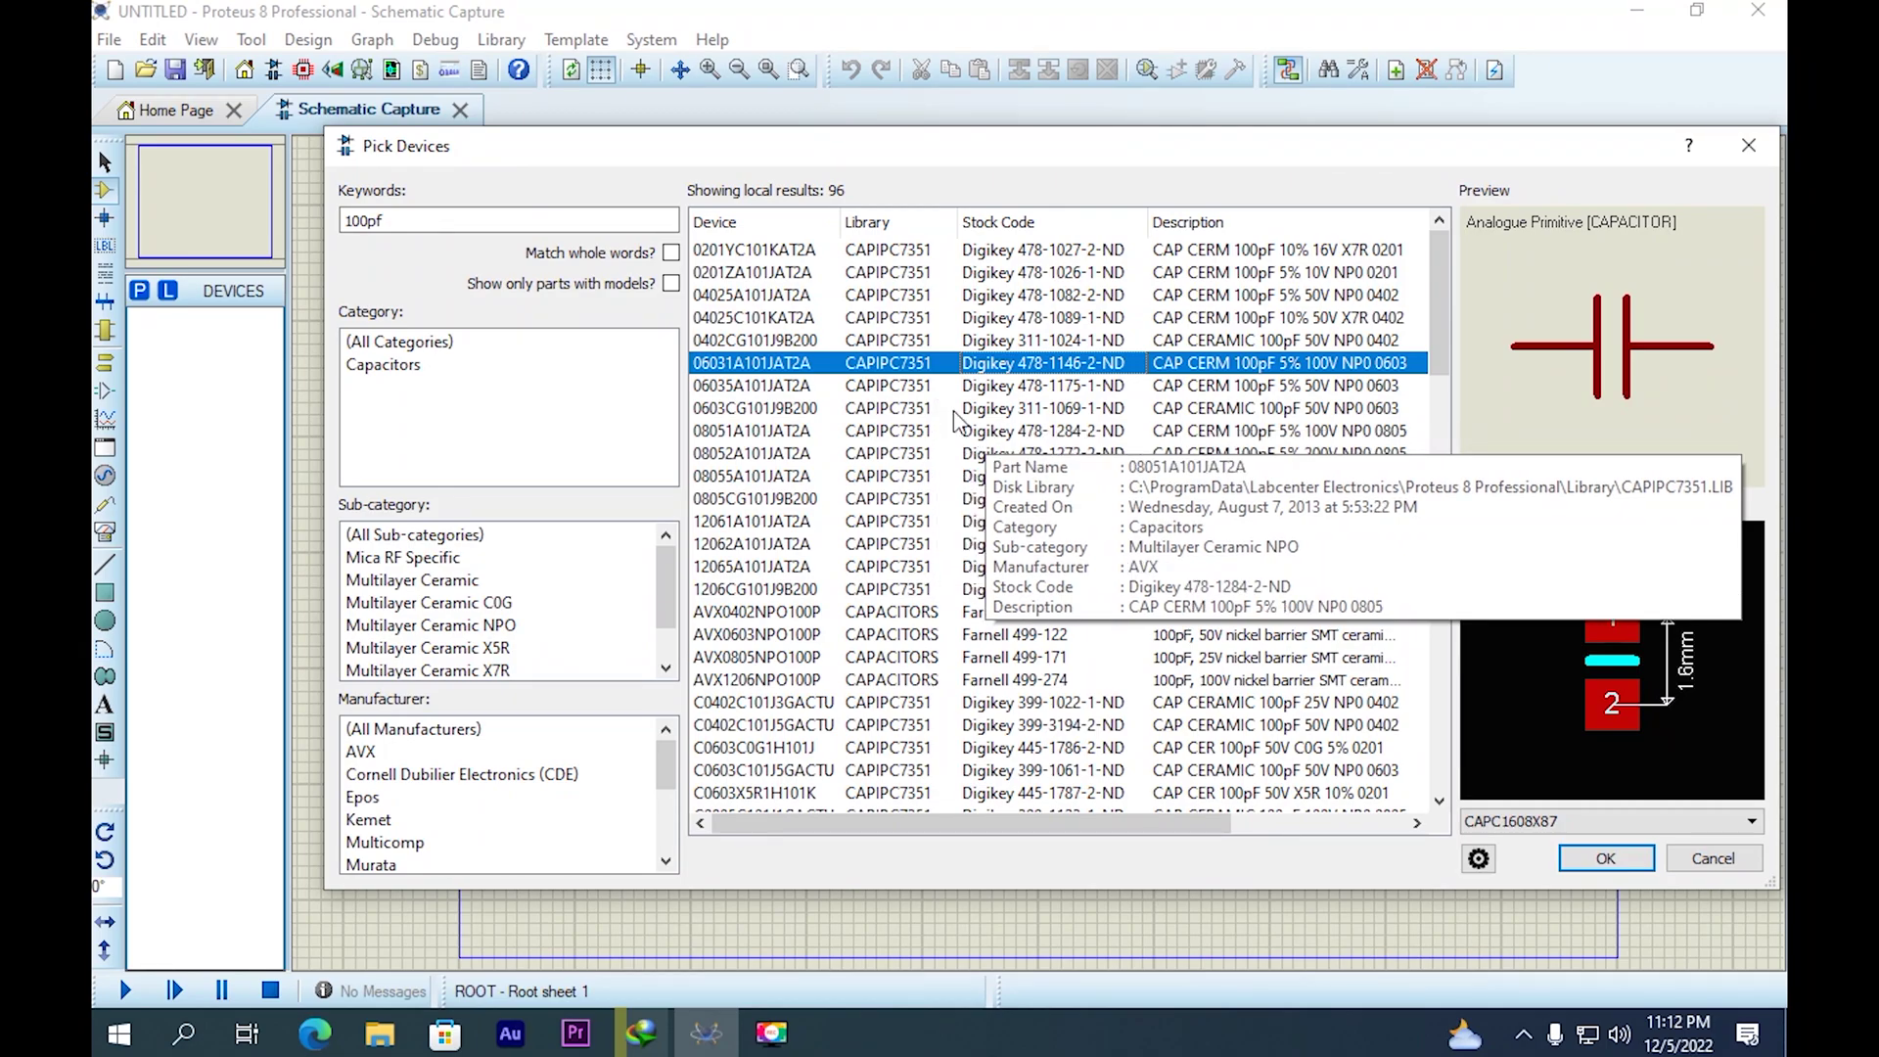
Replace the search keyword with resistor.
double_click(464, 227)
text(resist)
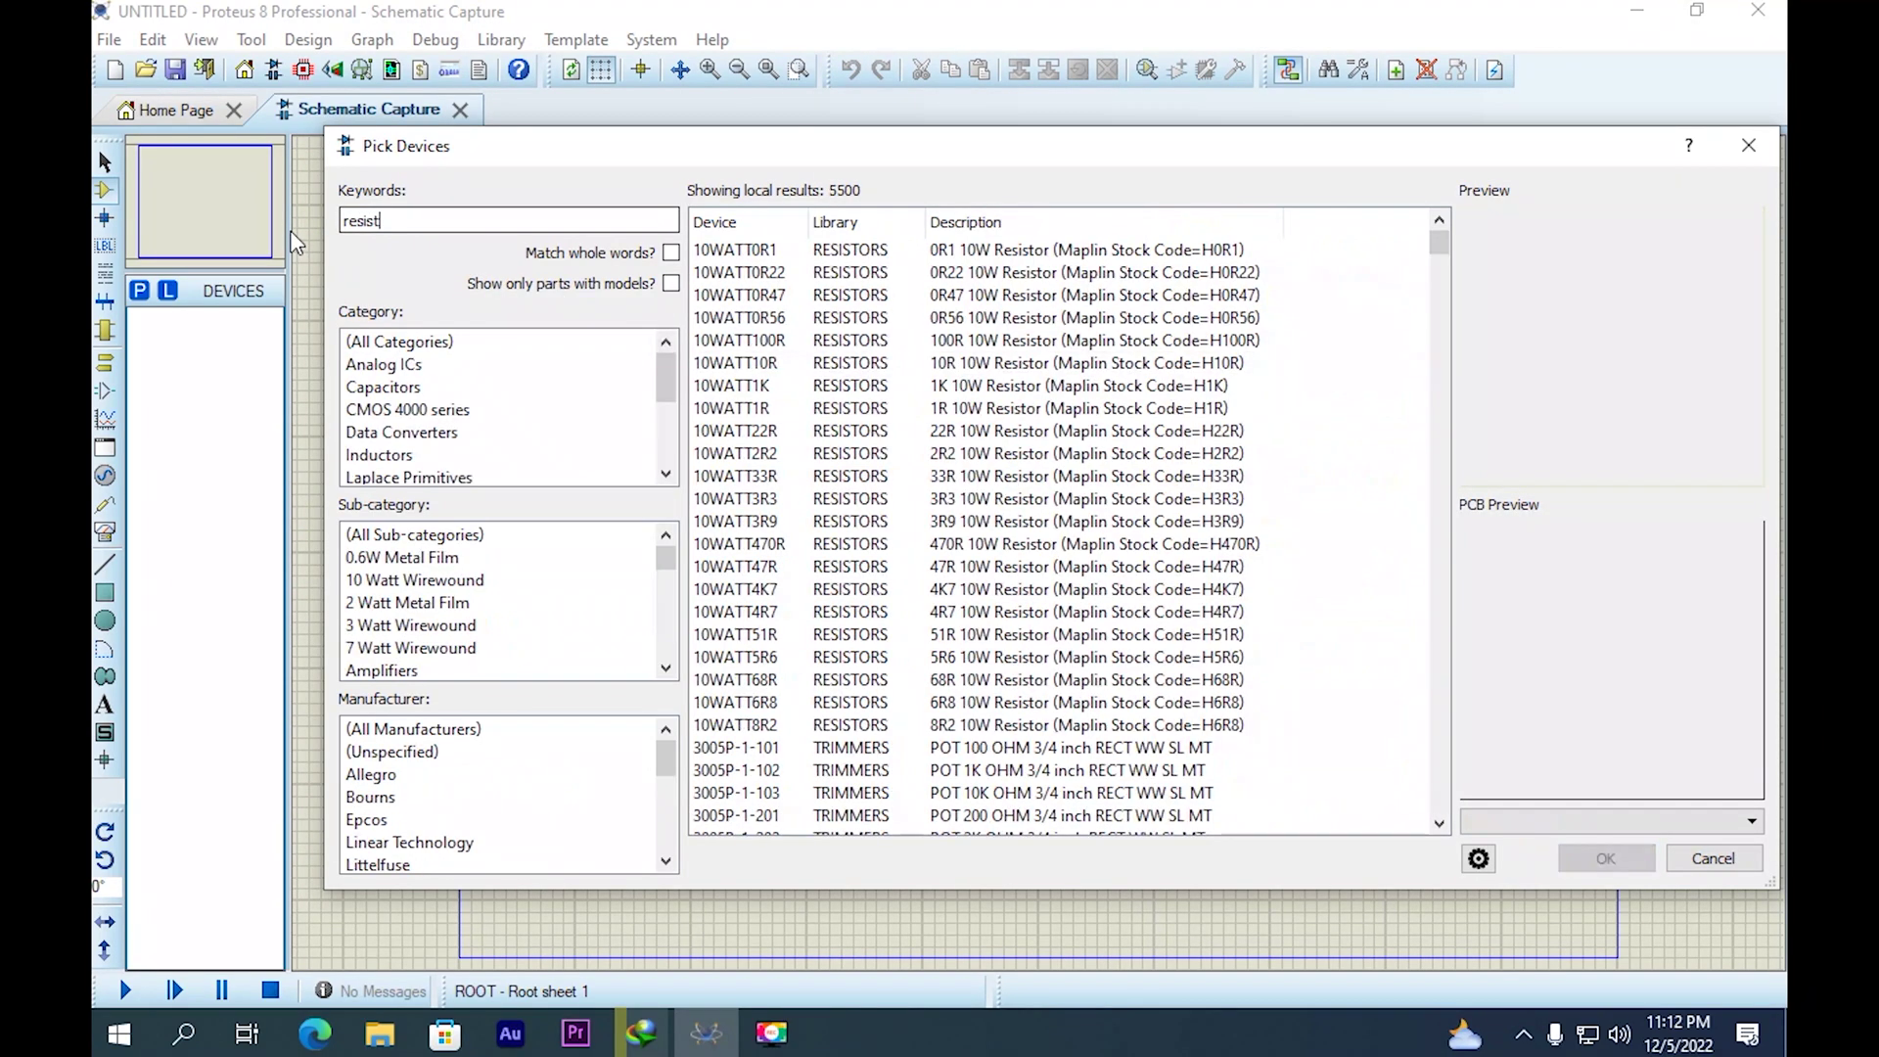
text(or)
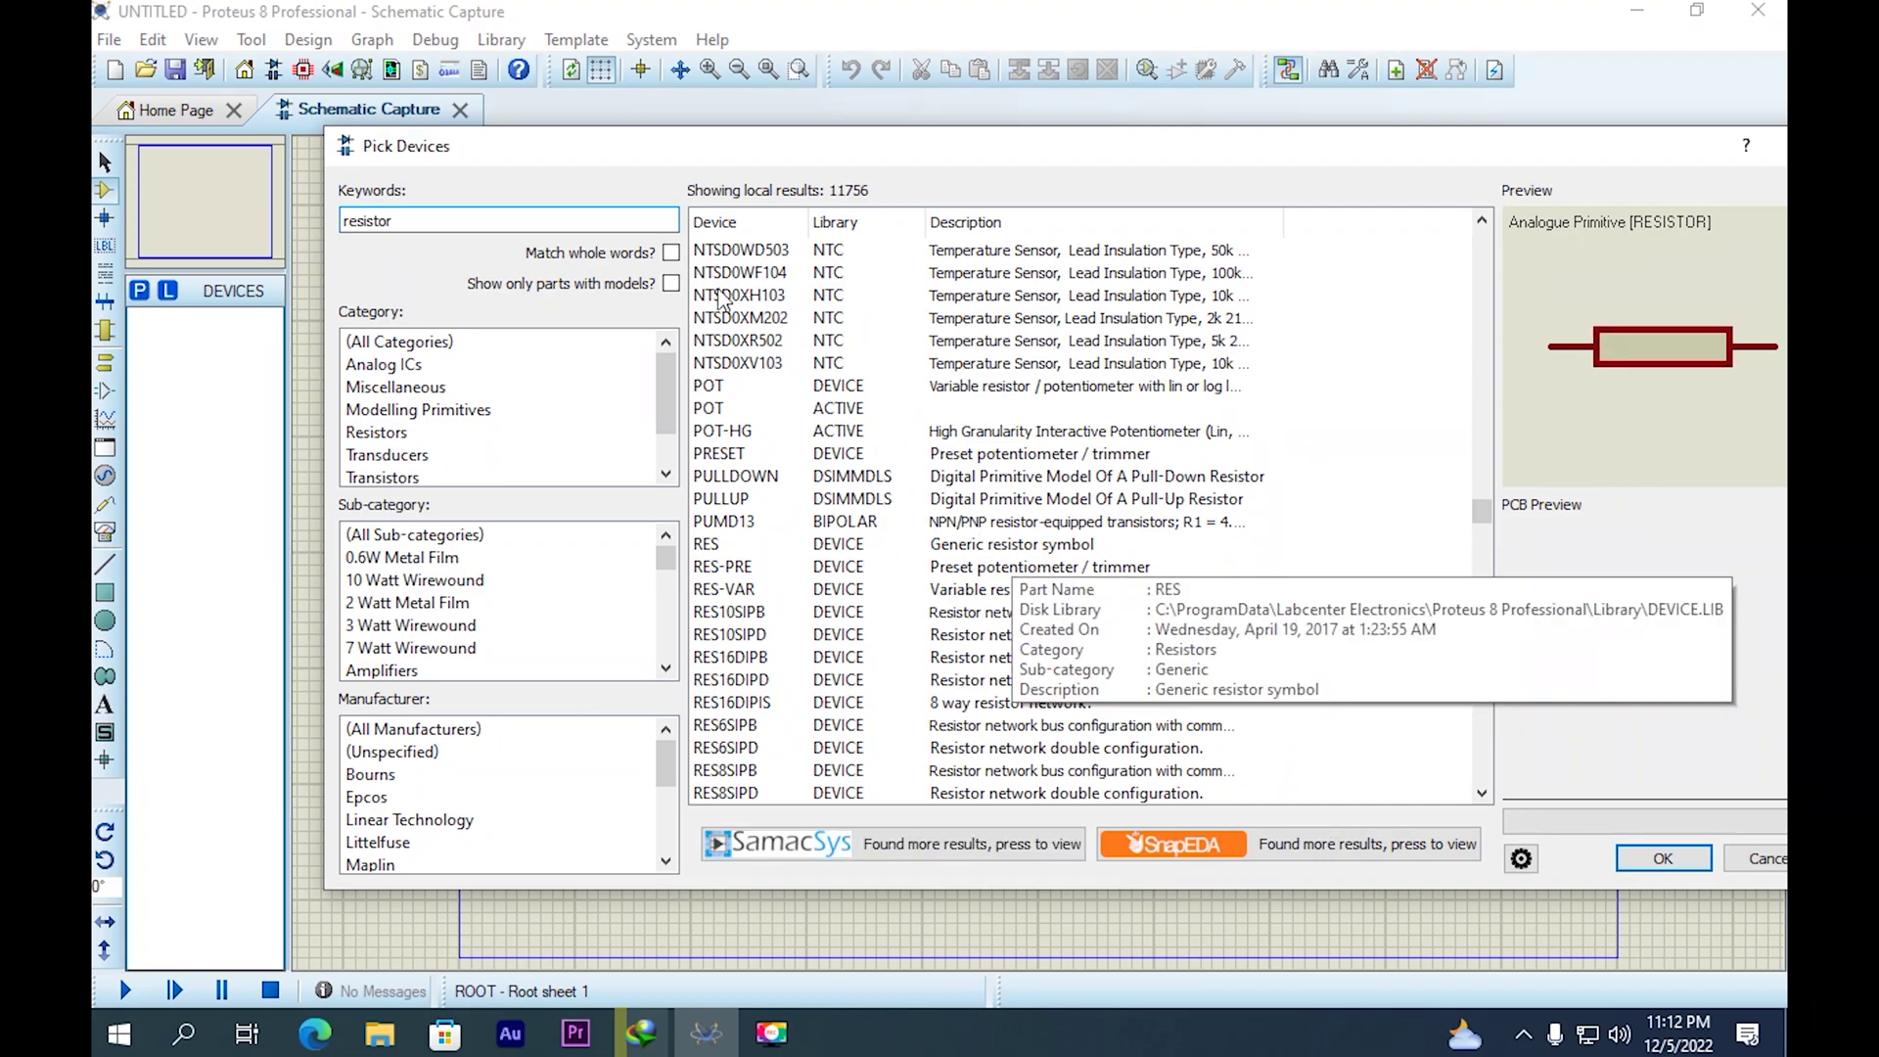
Compare the resistor results with whole-word matching enabled and disabled, leaving it disabled.
click(671, 253)
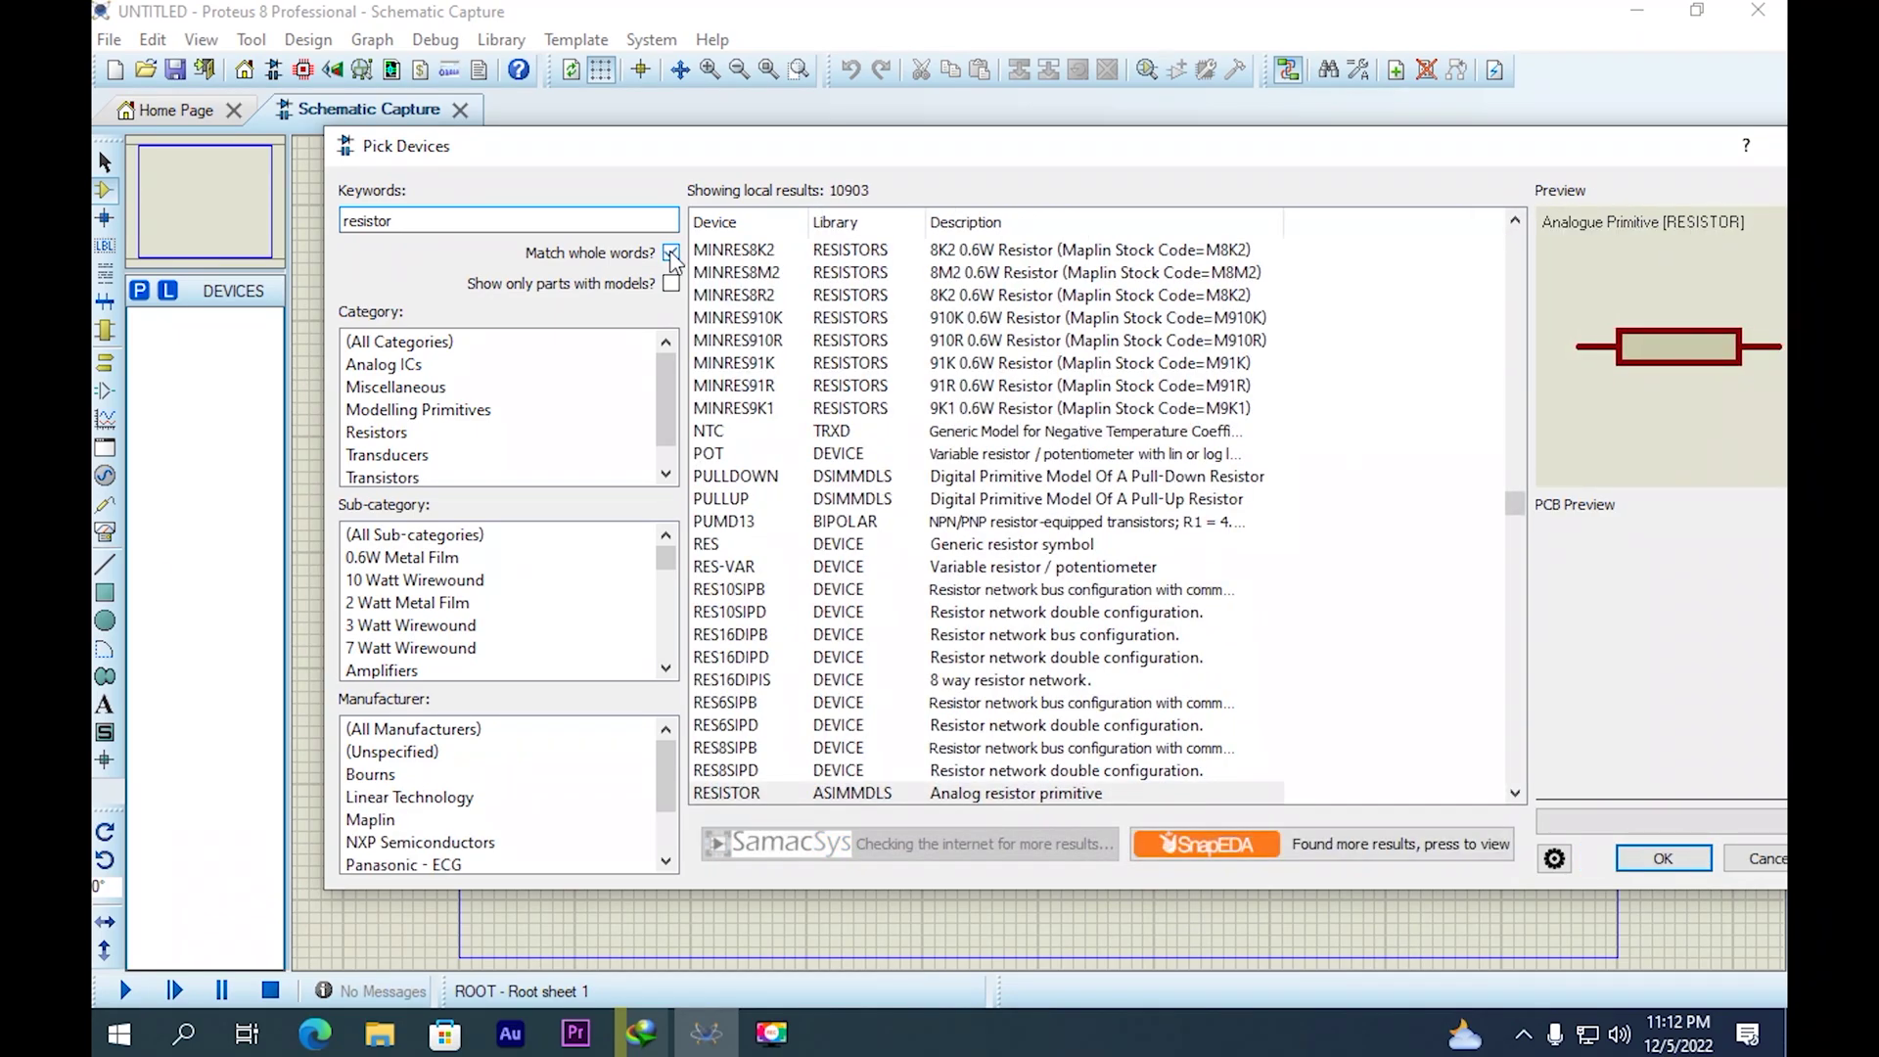
click(670, 253)
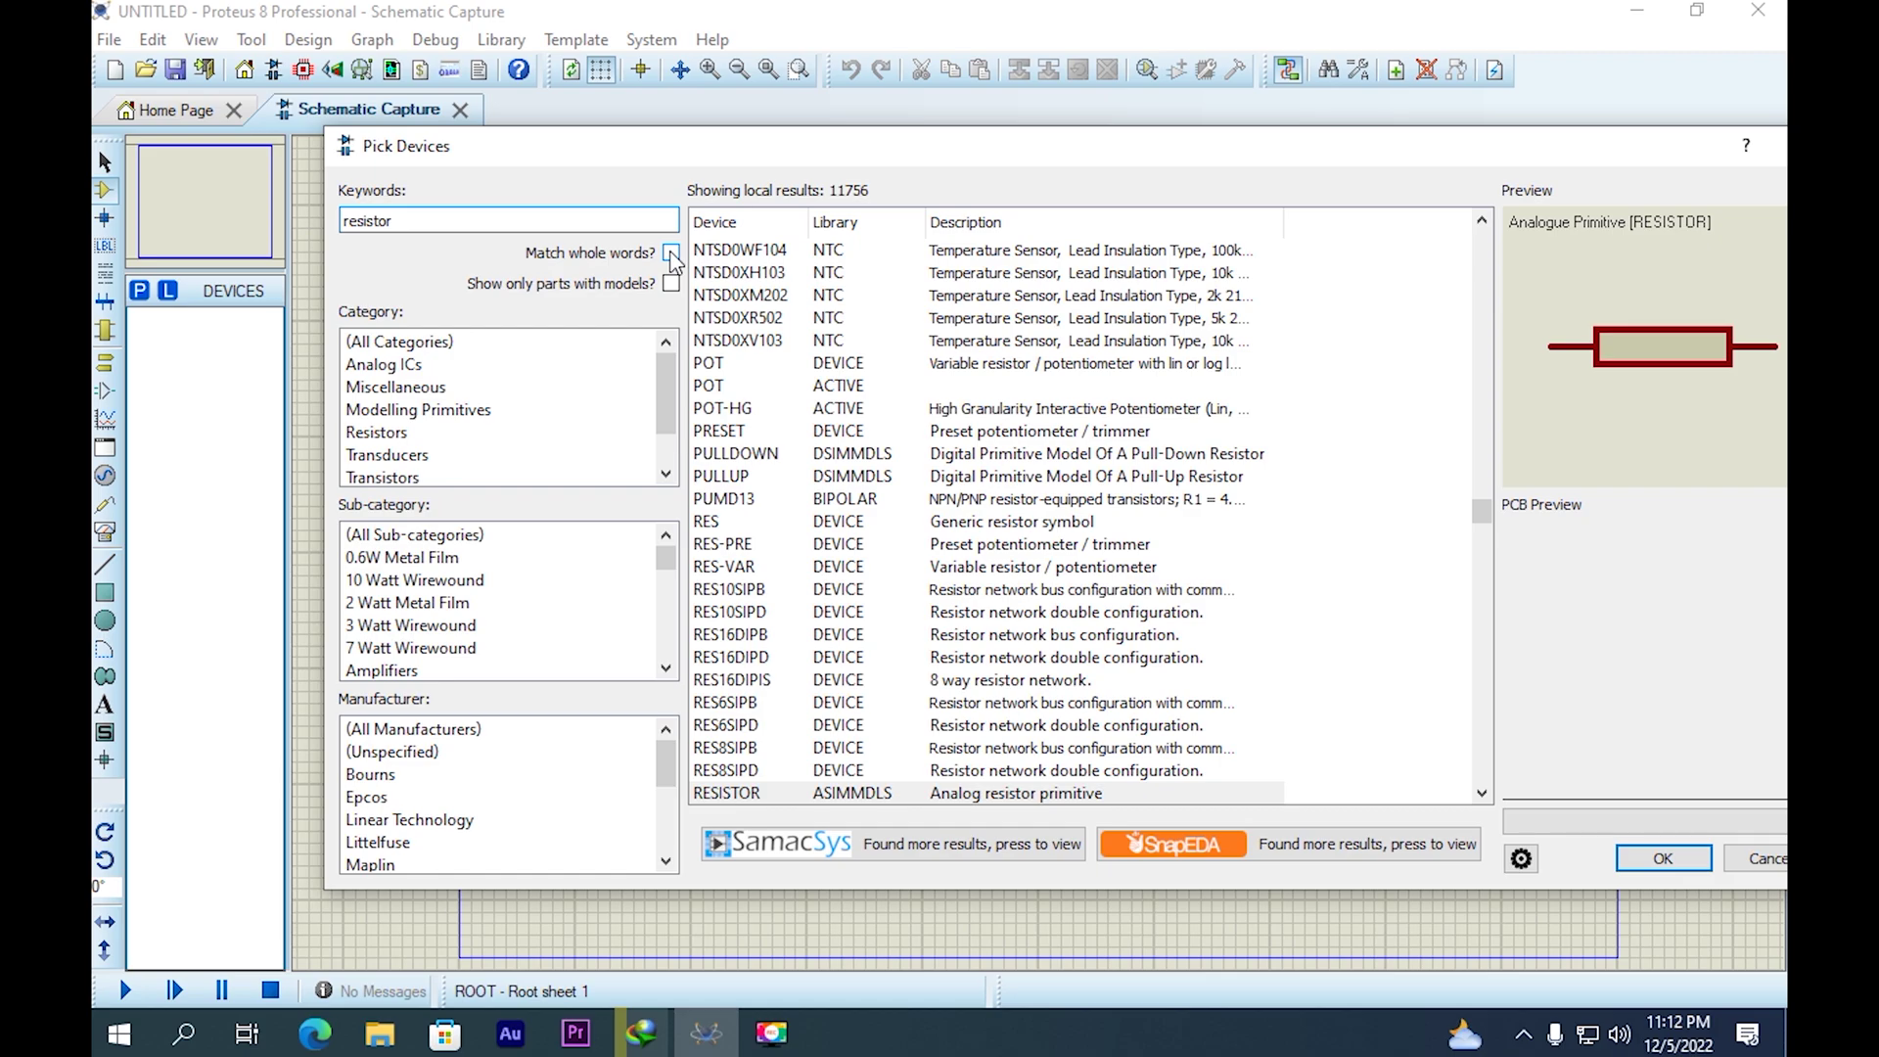
click(671, 253)
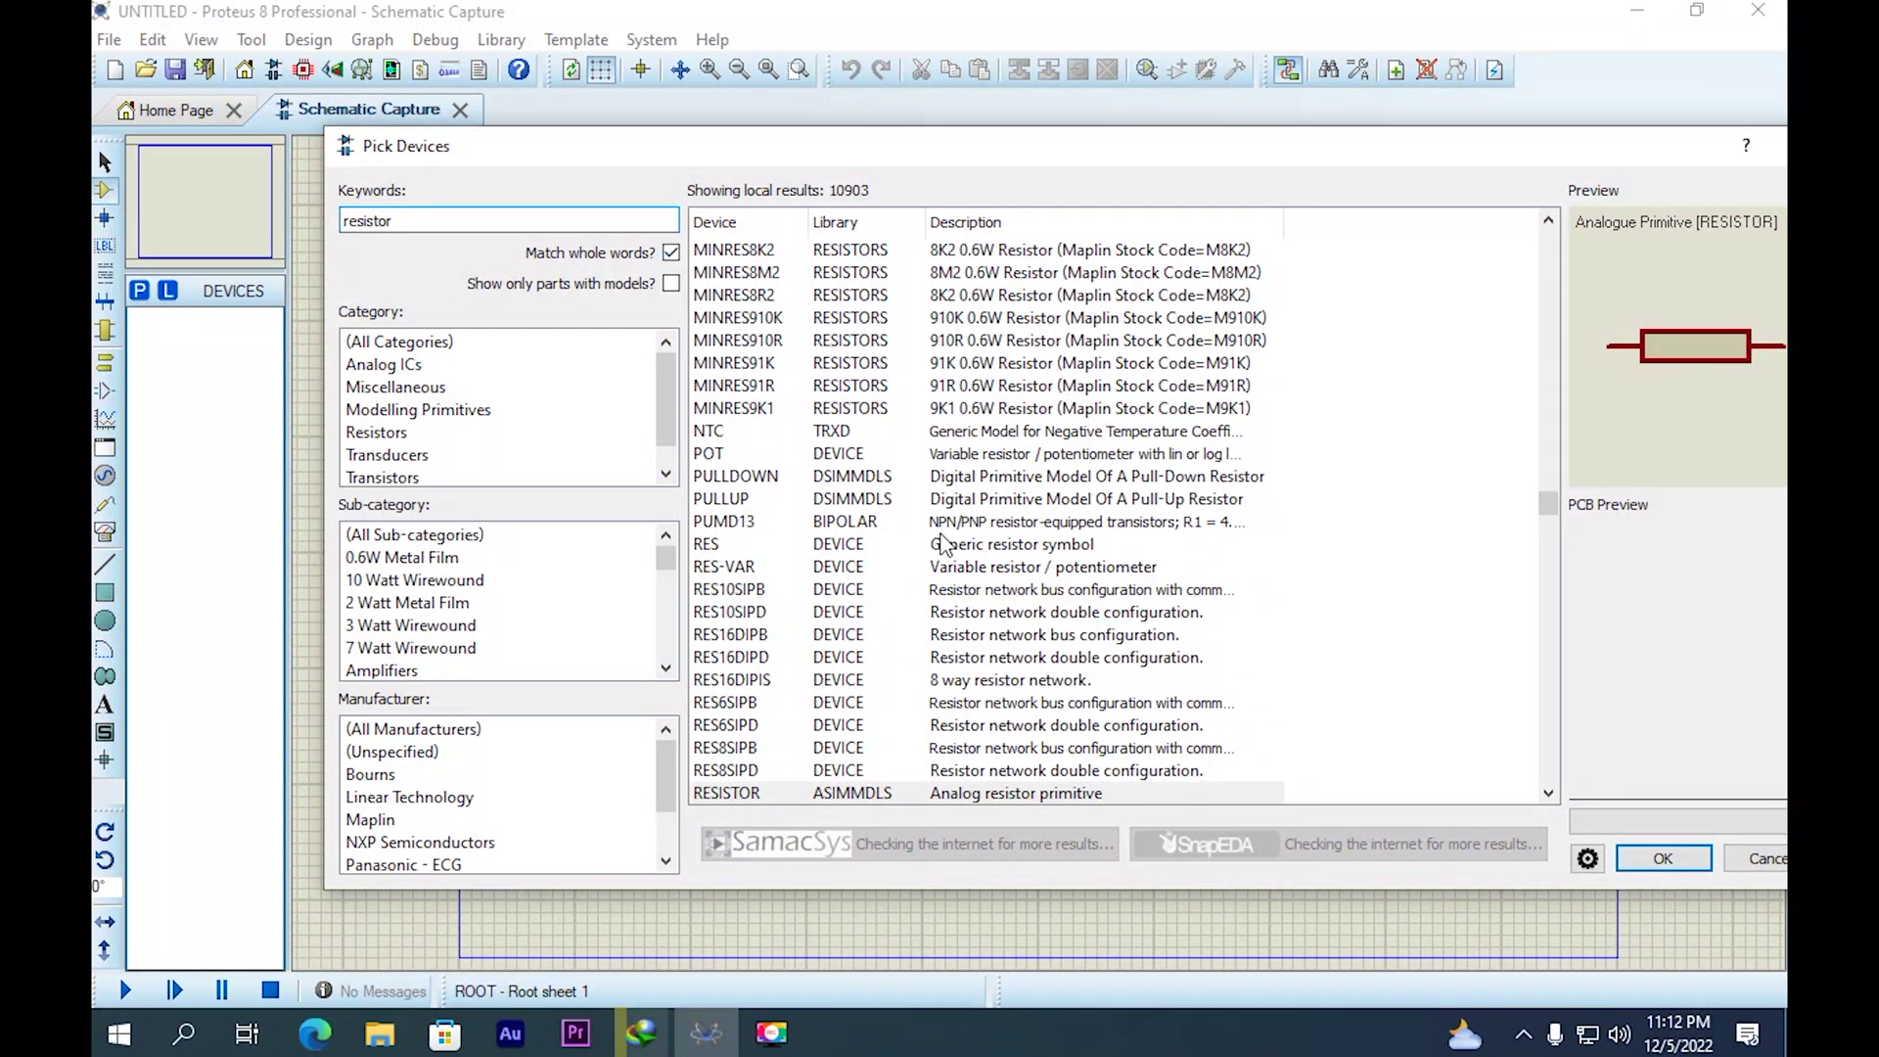
click(671, 253)
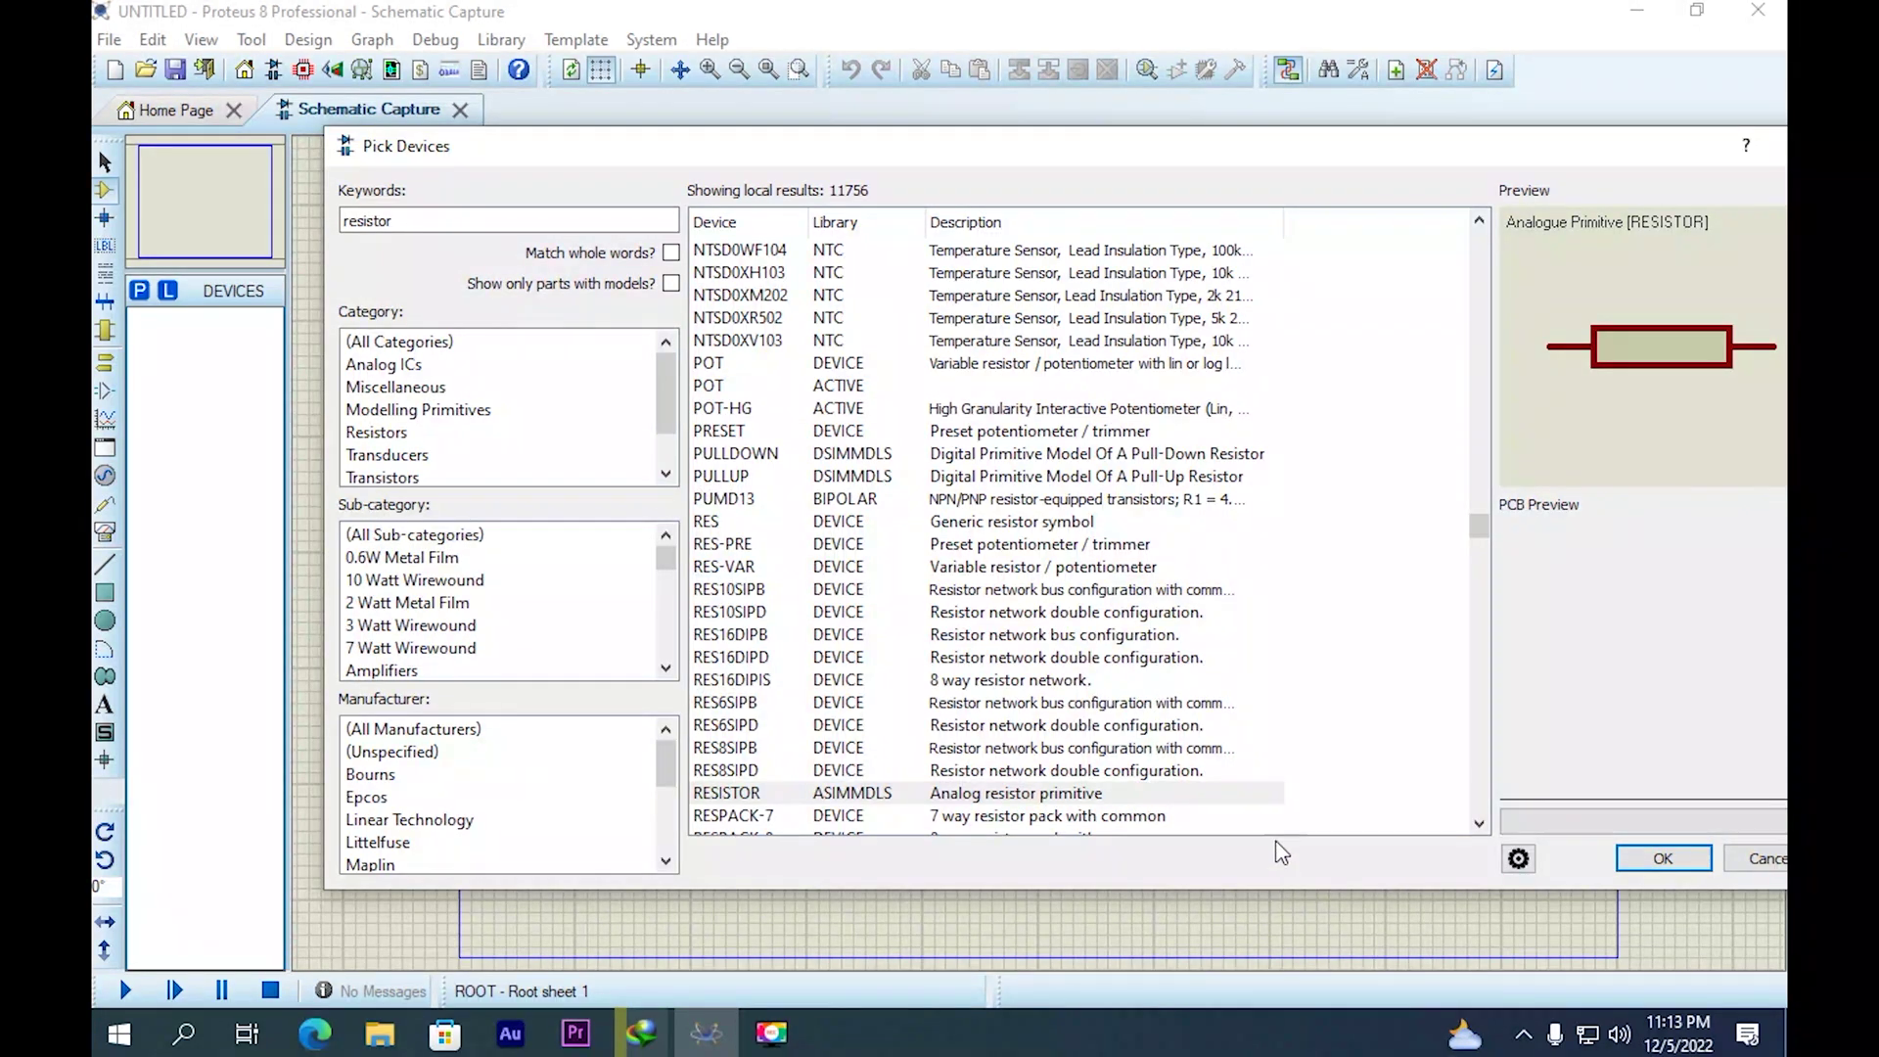
Pick the 30.9K ohm 1/8W 0805 SMD resistor from the results and add it to the device list.
scroll(1286, 783, down, 1)
scroll(802, 565, down, 2)
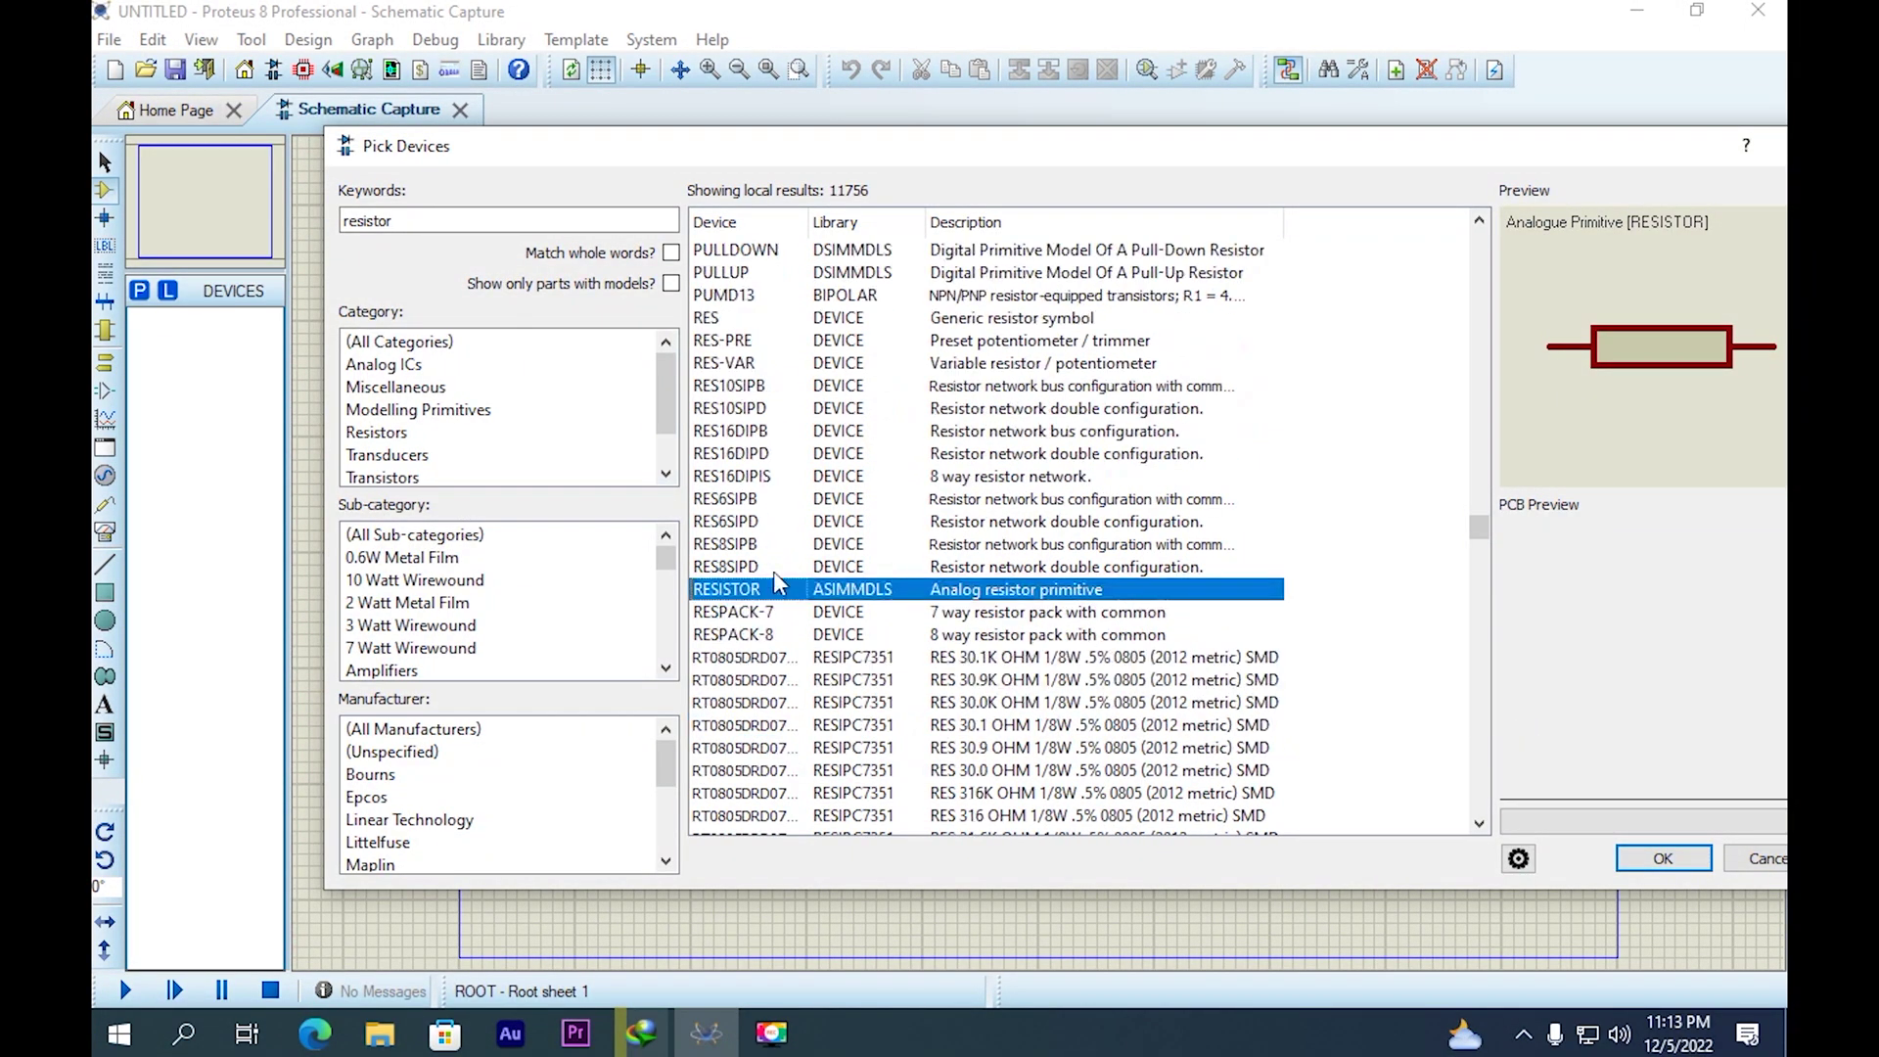
key(Down)
key(Down)
key(Down)
key(Down)
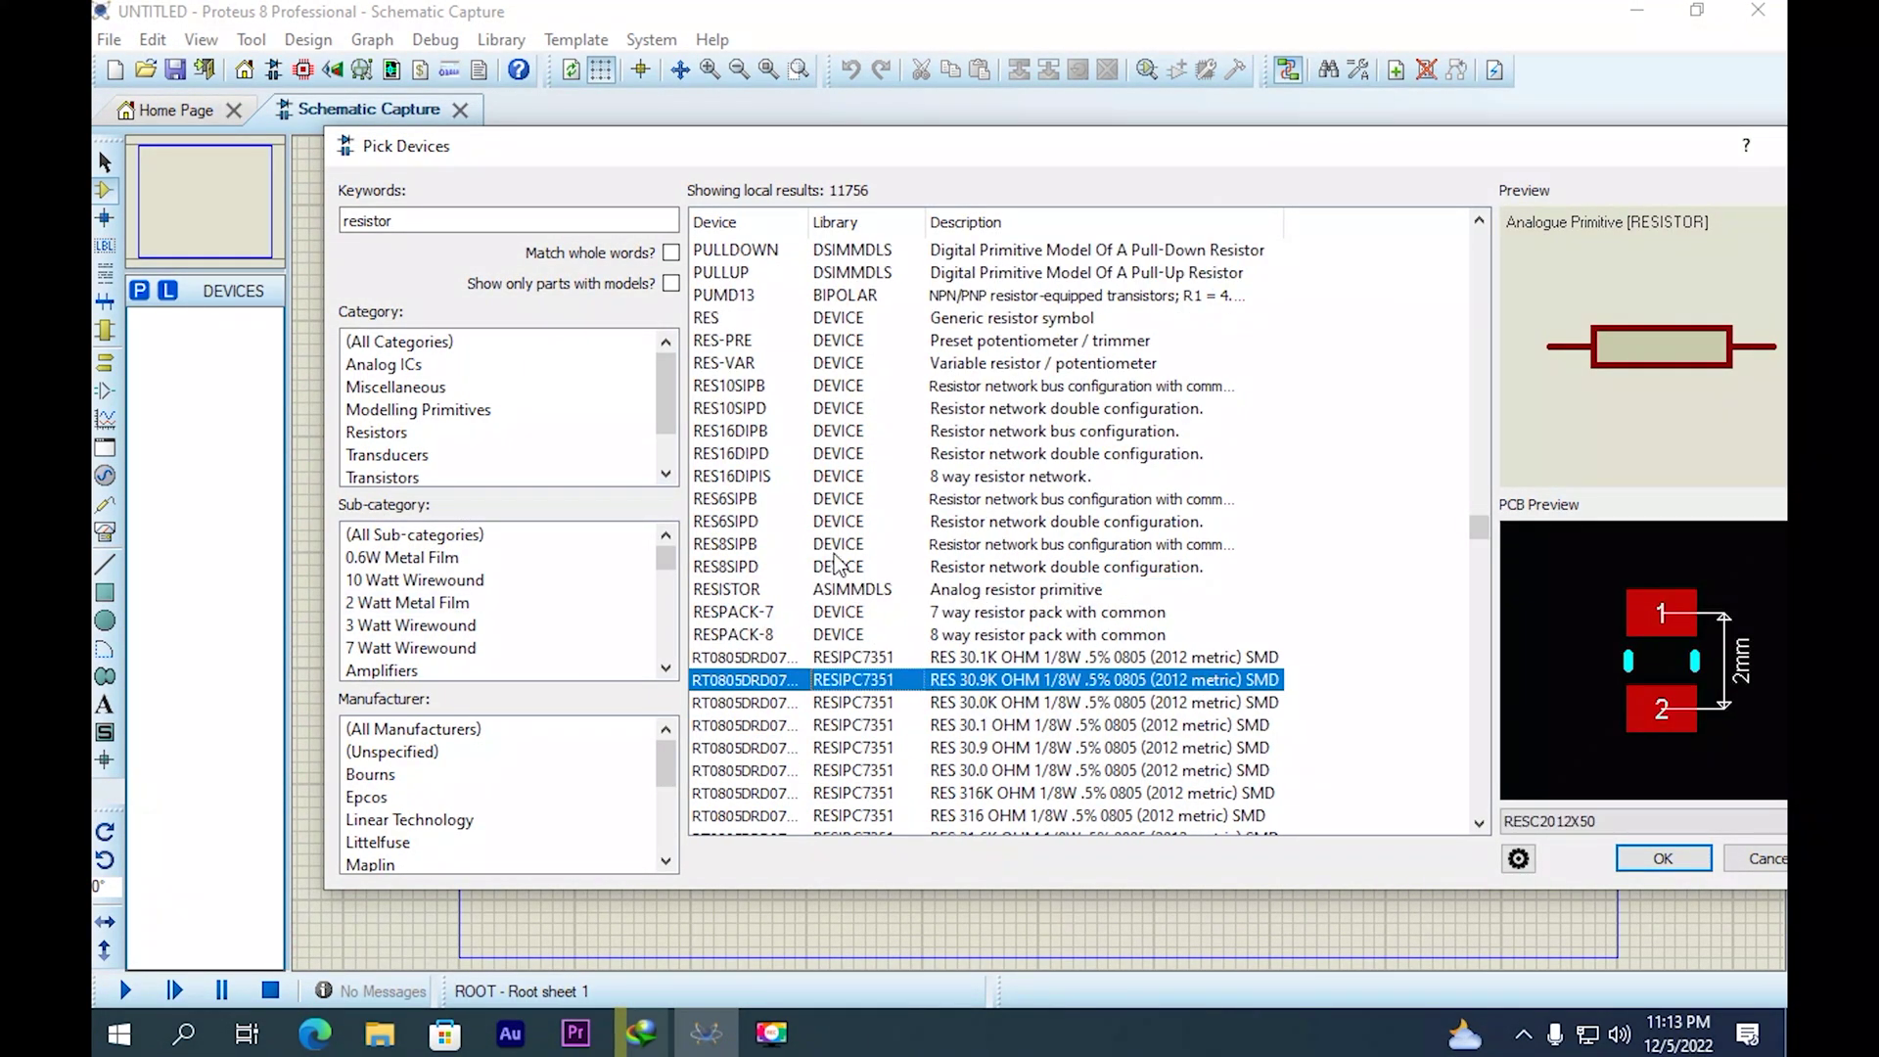
click(508, 219)
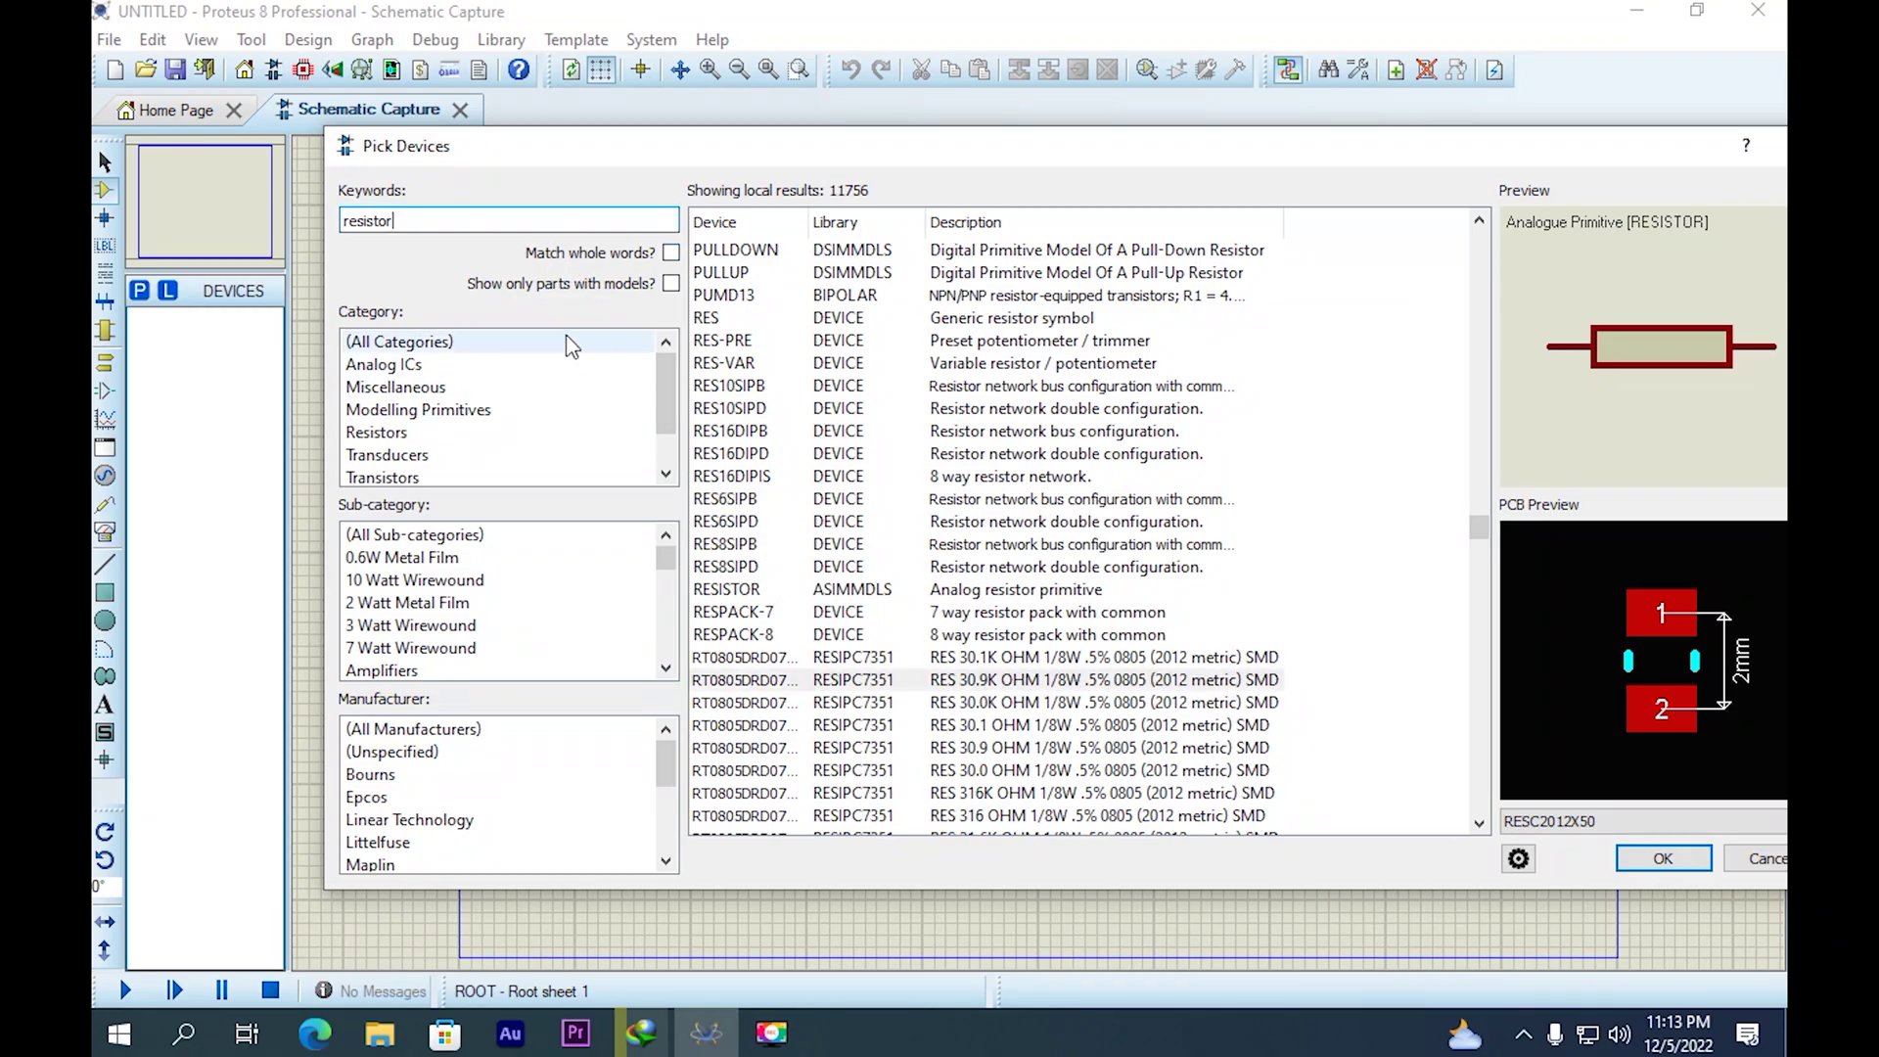
key(Return)
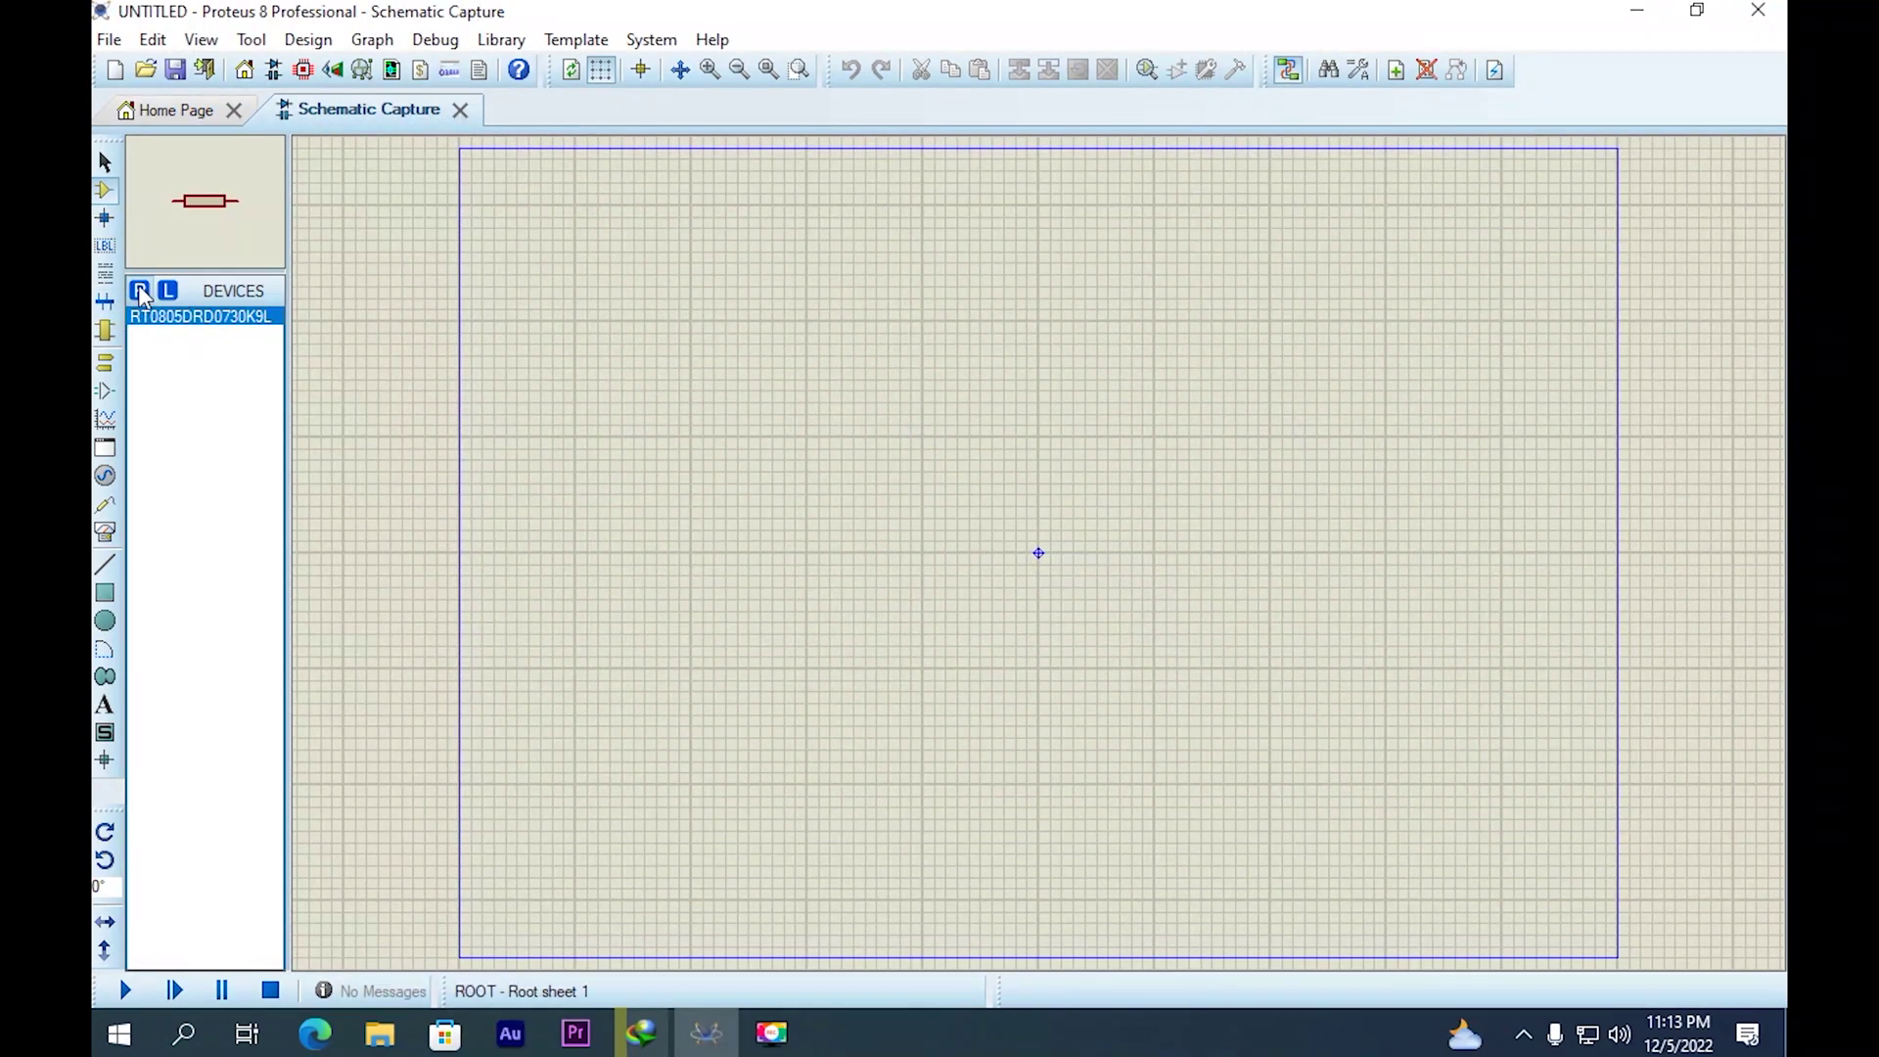
Delete the RT0805DRD0730K9L resistor from the device list and confirm its removal.
right_click(154, 325)
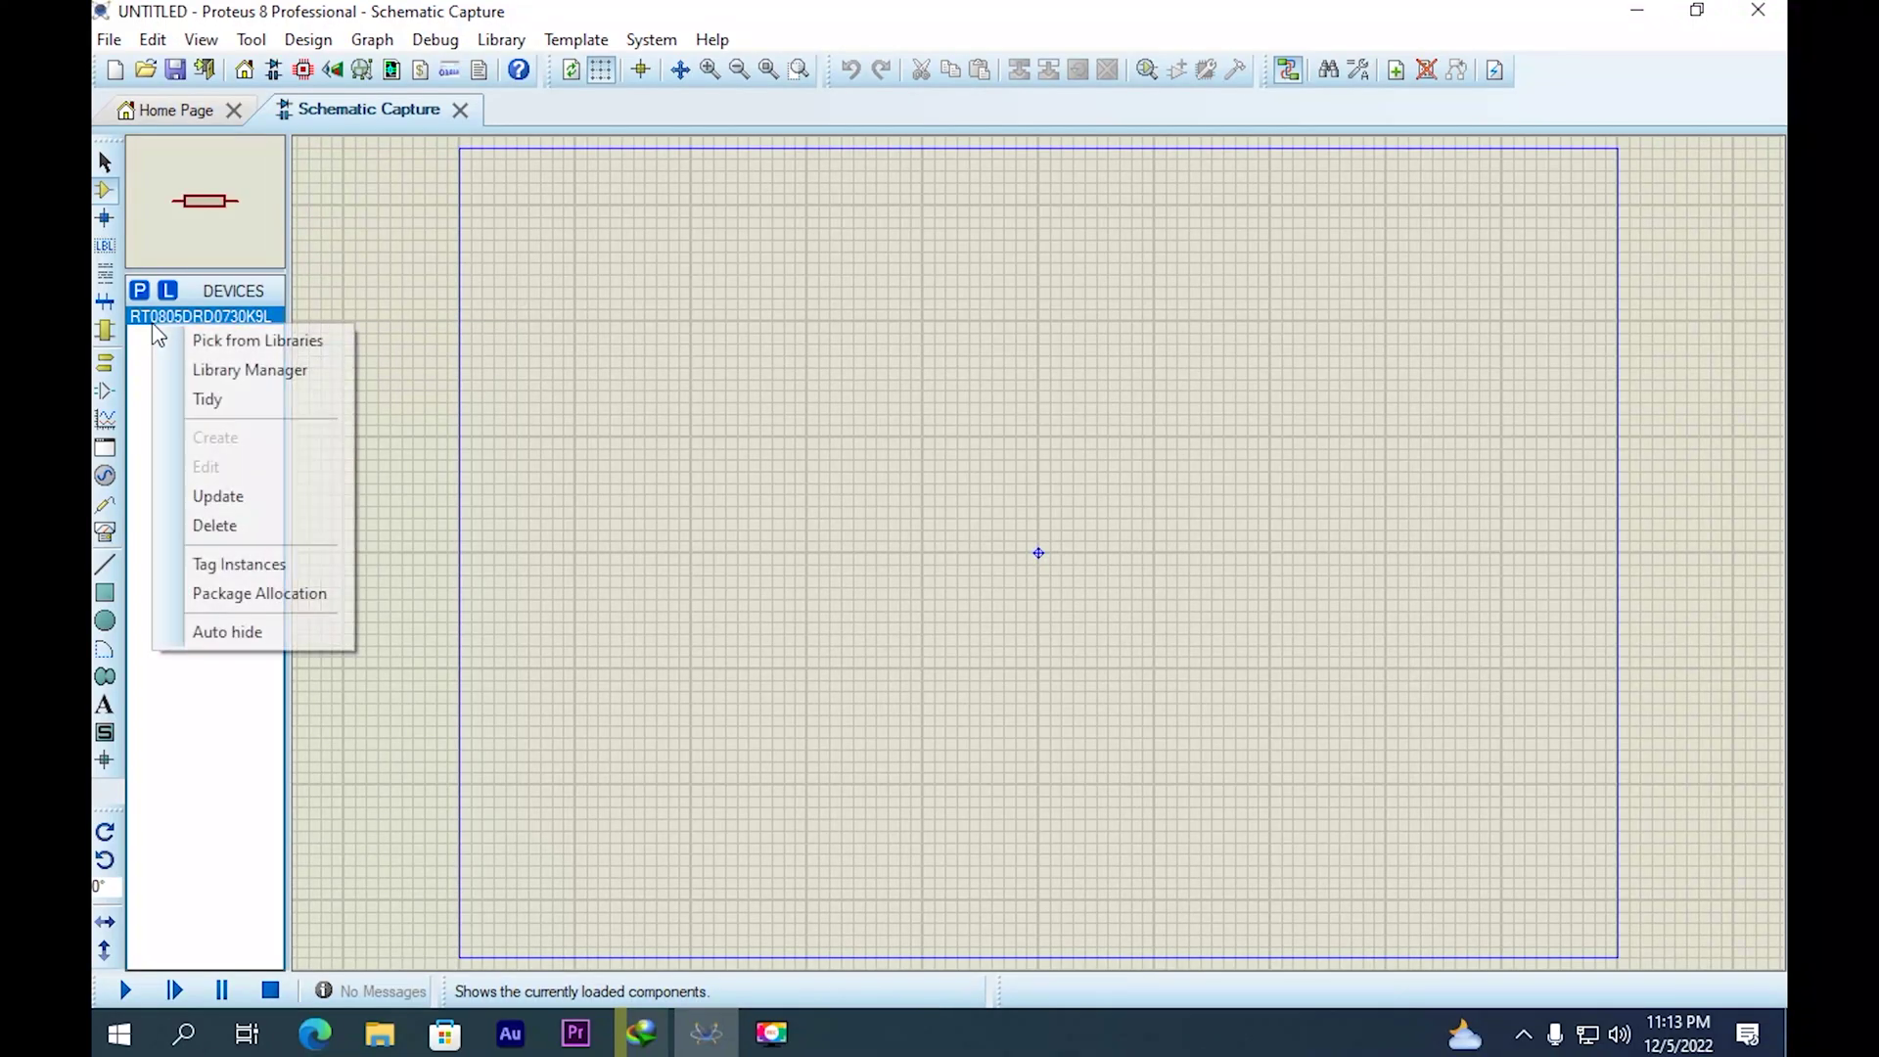
click(260, 525)
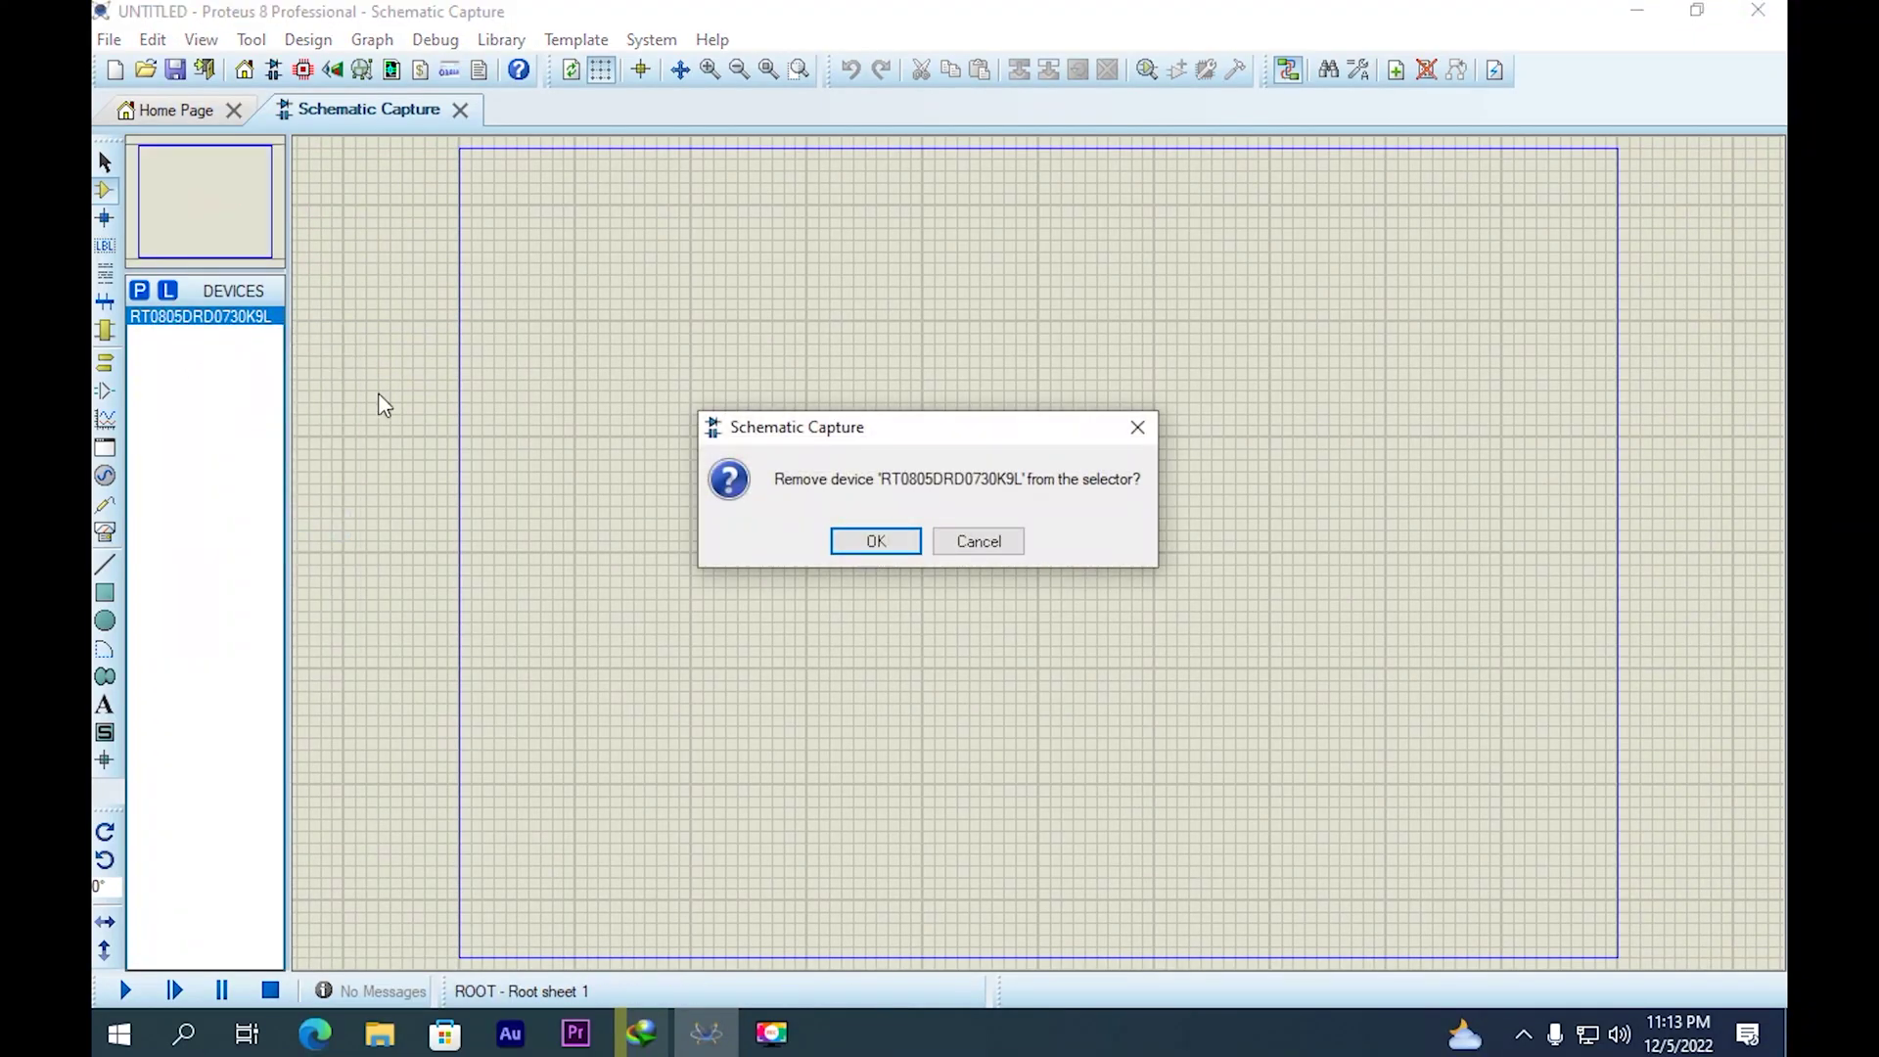
click(862, 541)
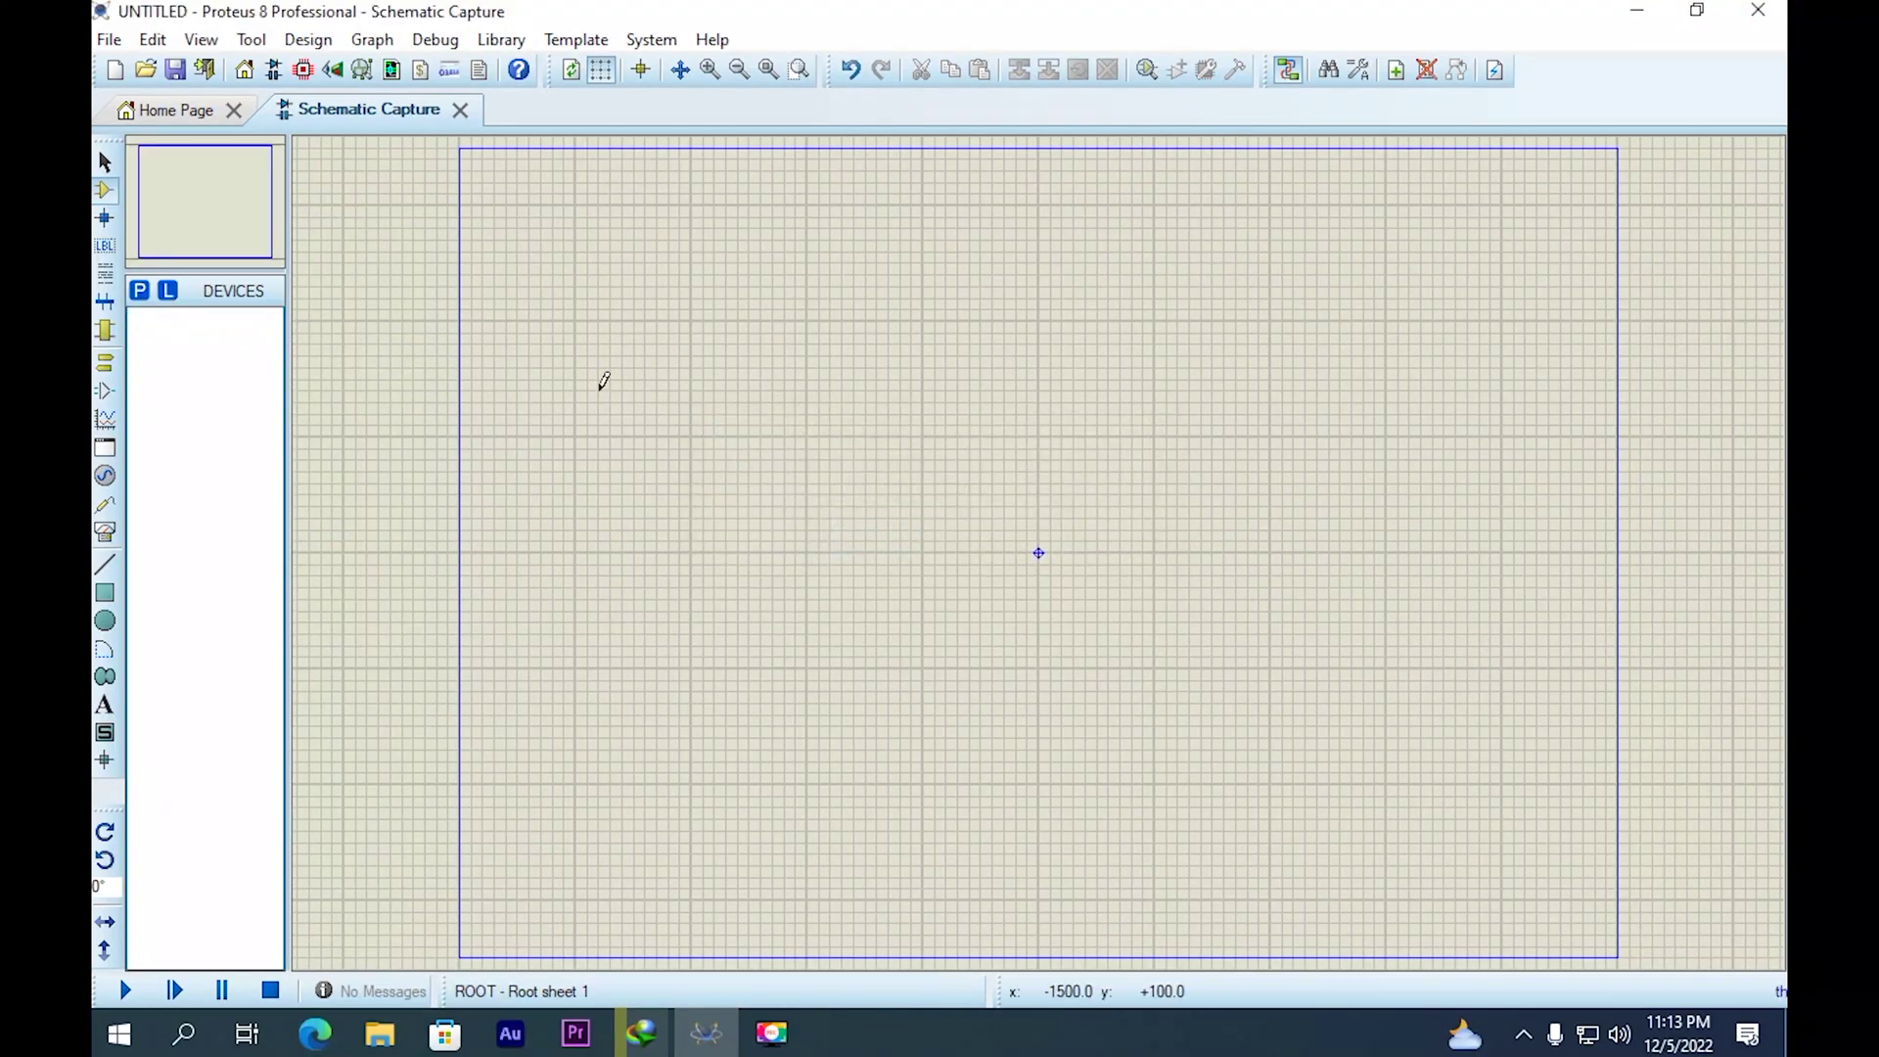
Reopen the device picker, search for resistor, and examine the part details of the RESISTOR analog primitive.
click(138, 292)
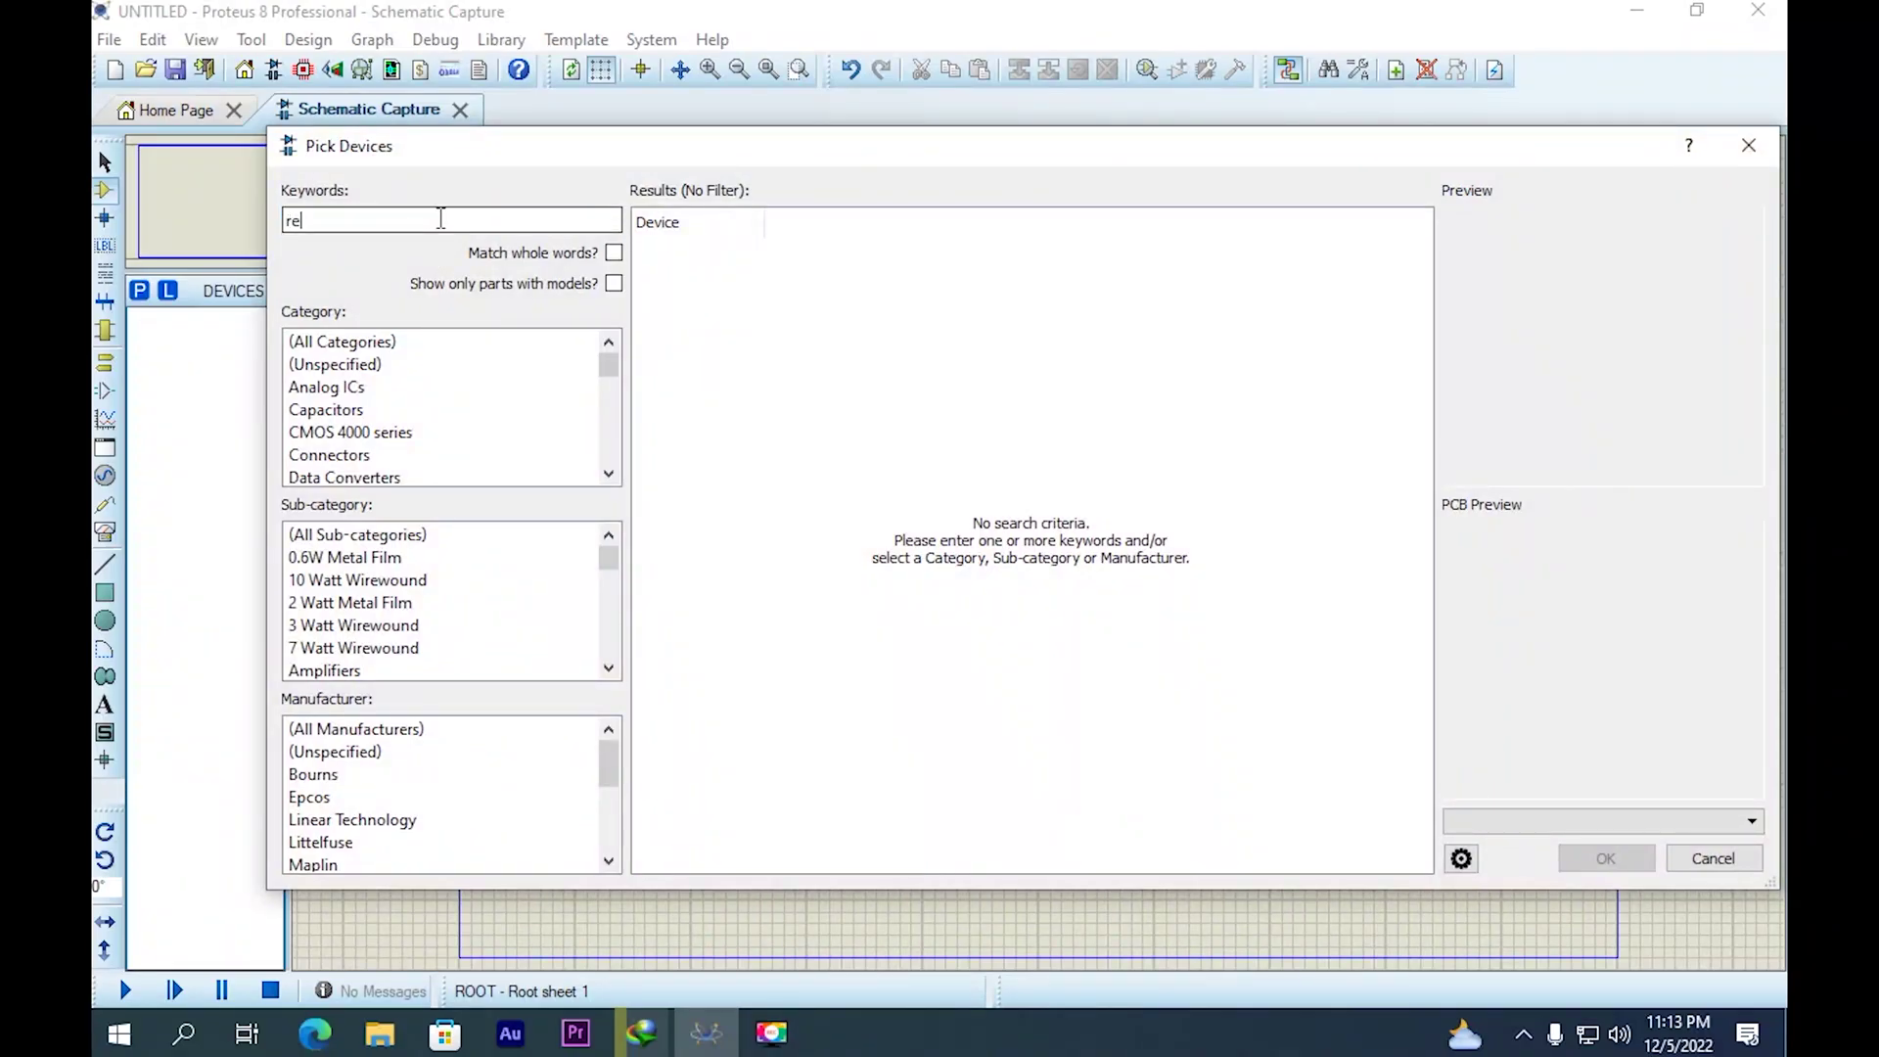
text(resistor)
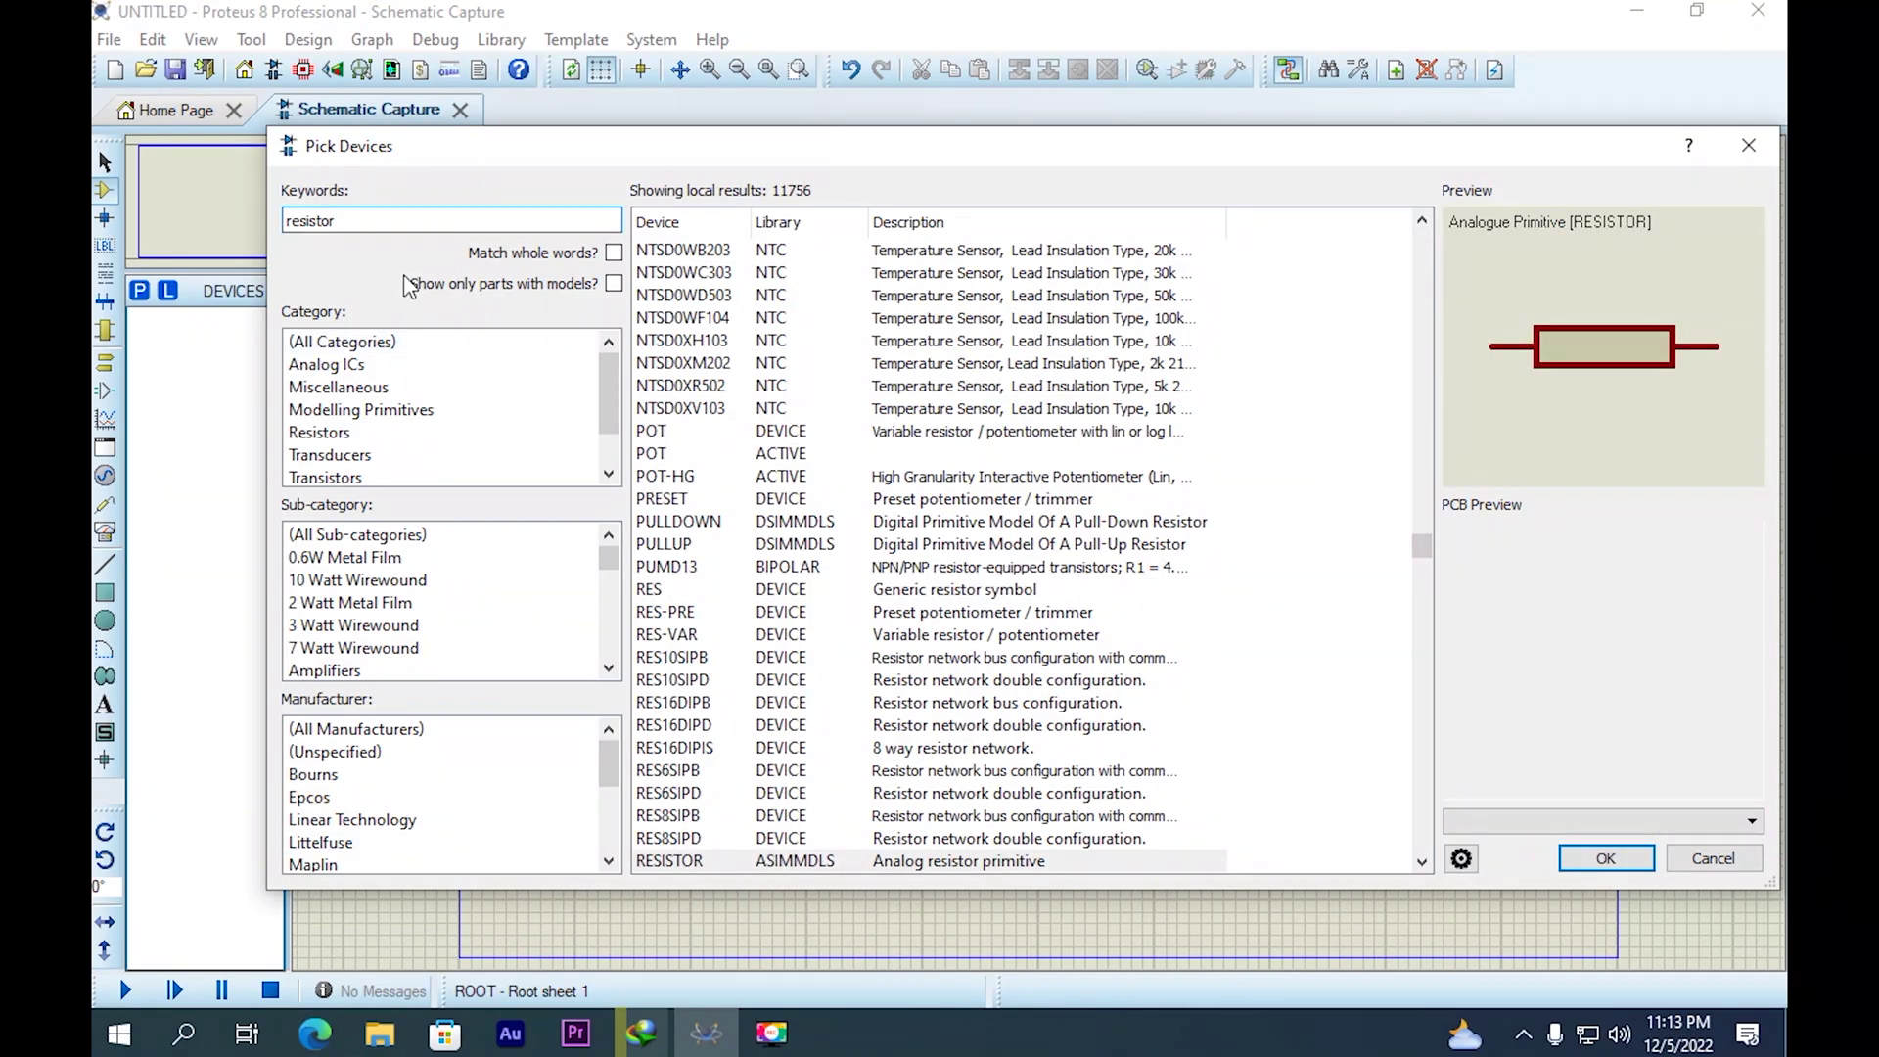
click(1315, 597)
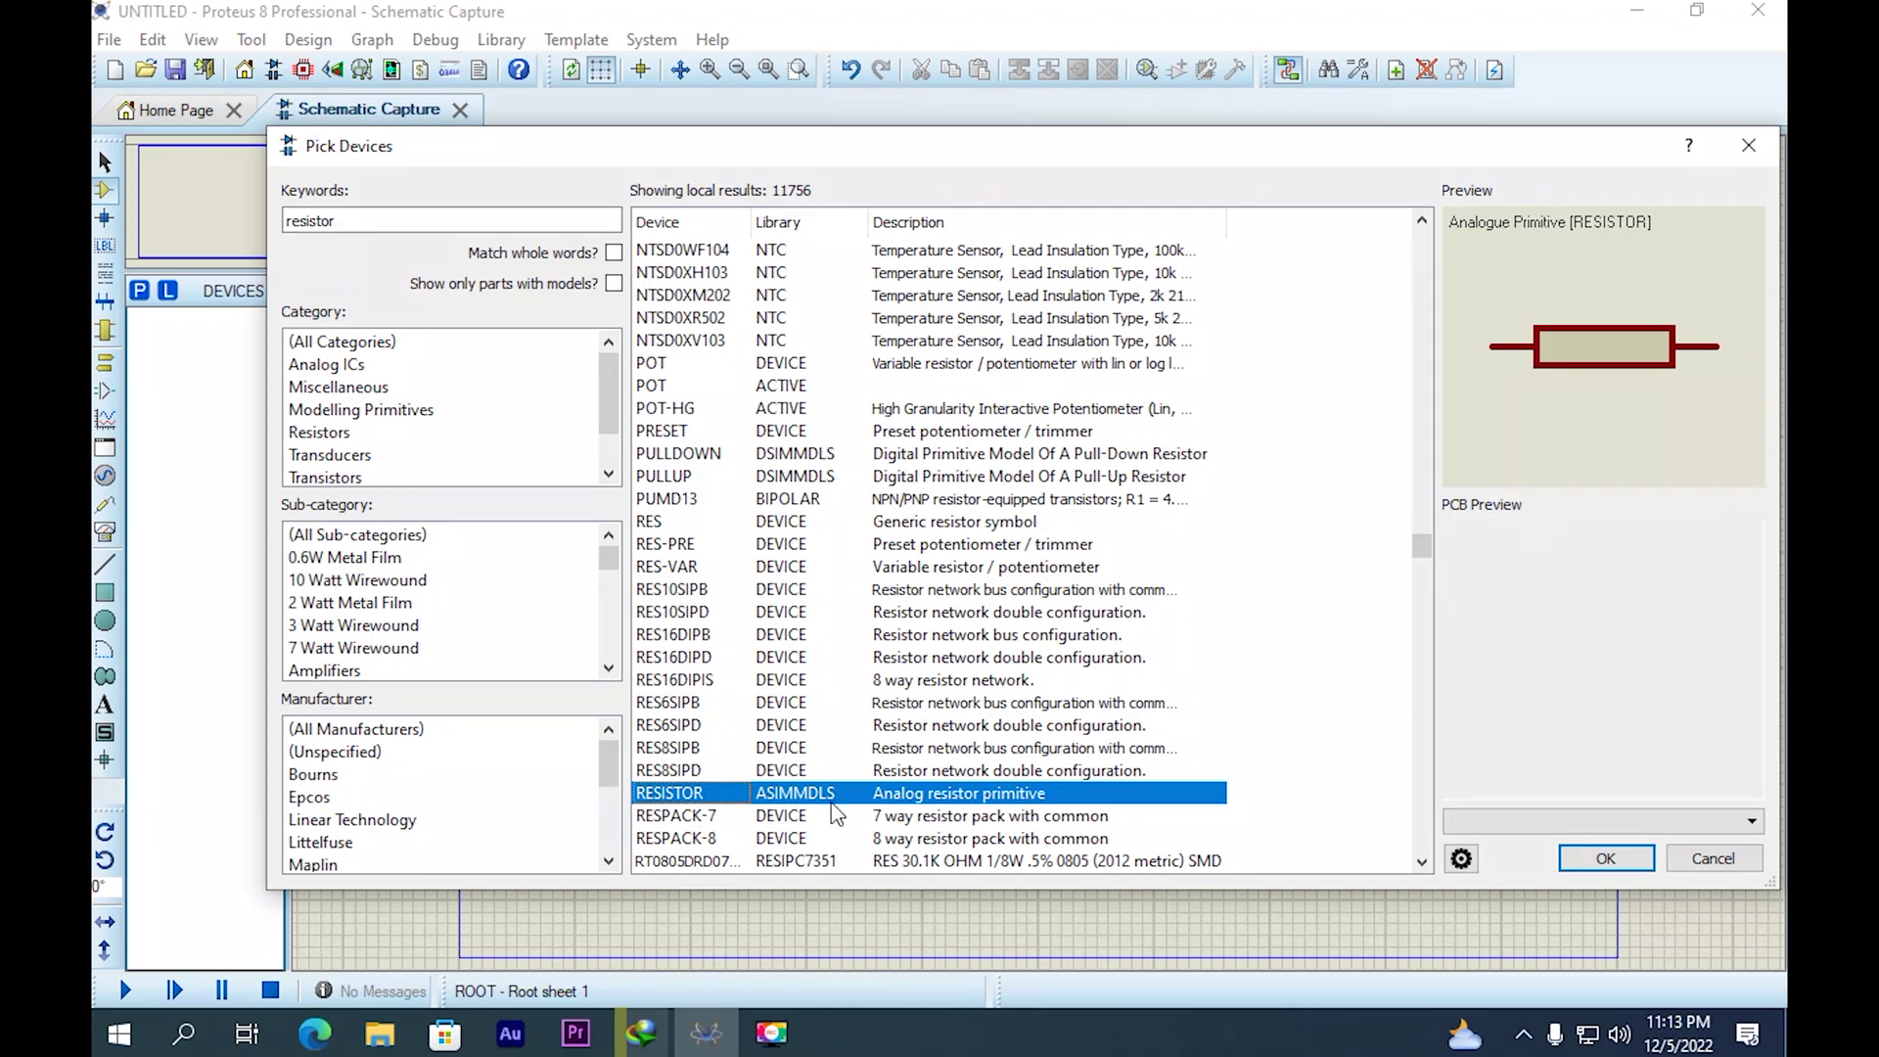
mouse_move(834, 811)
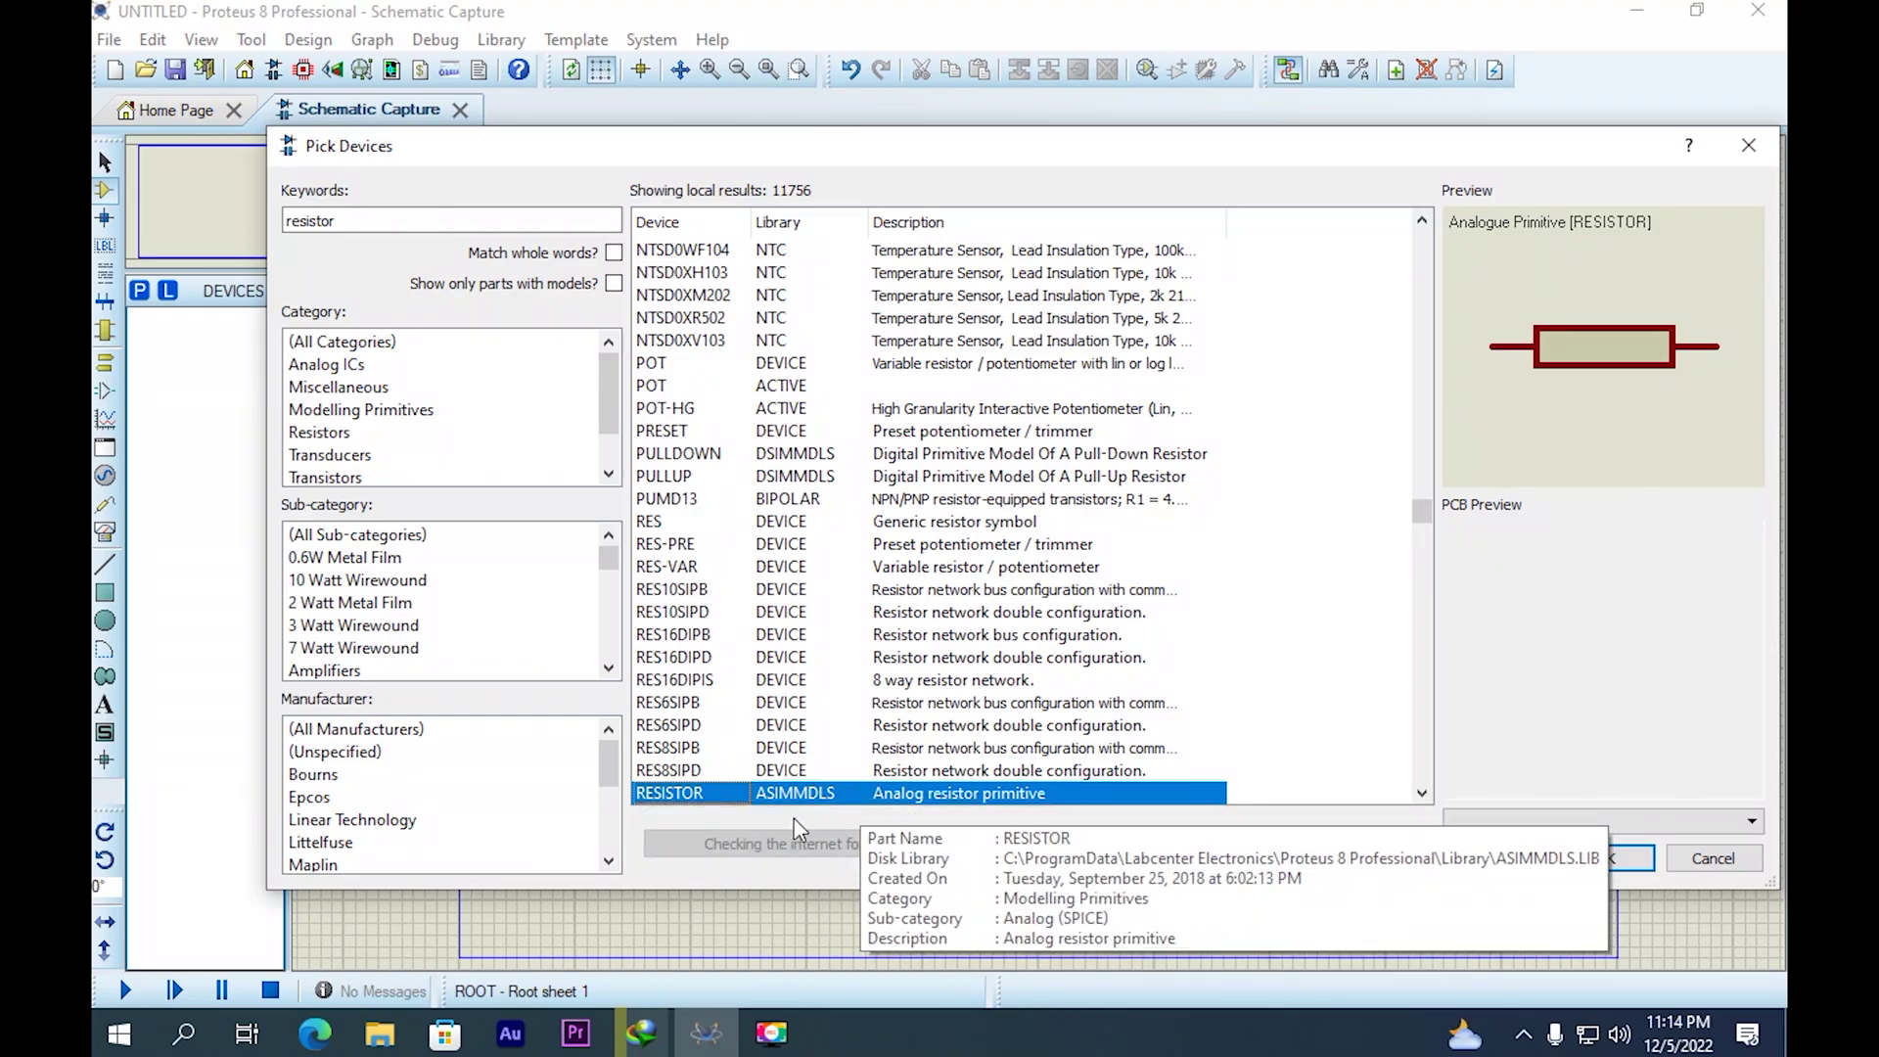
mouse_move(663, 799)
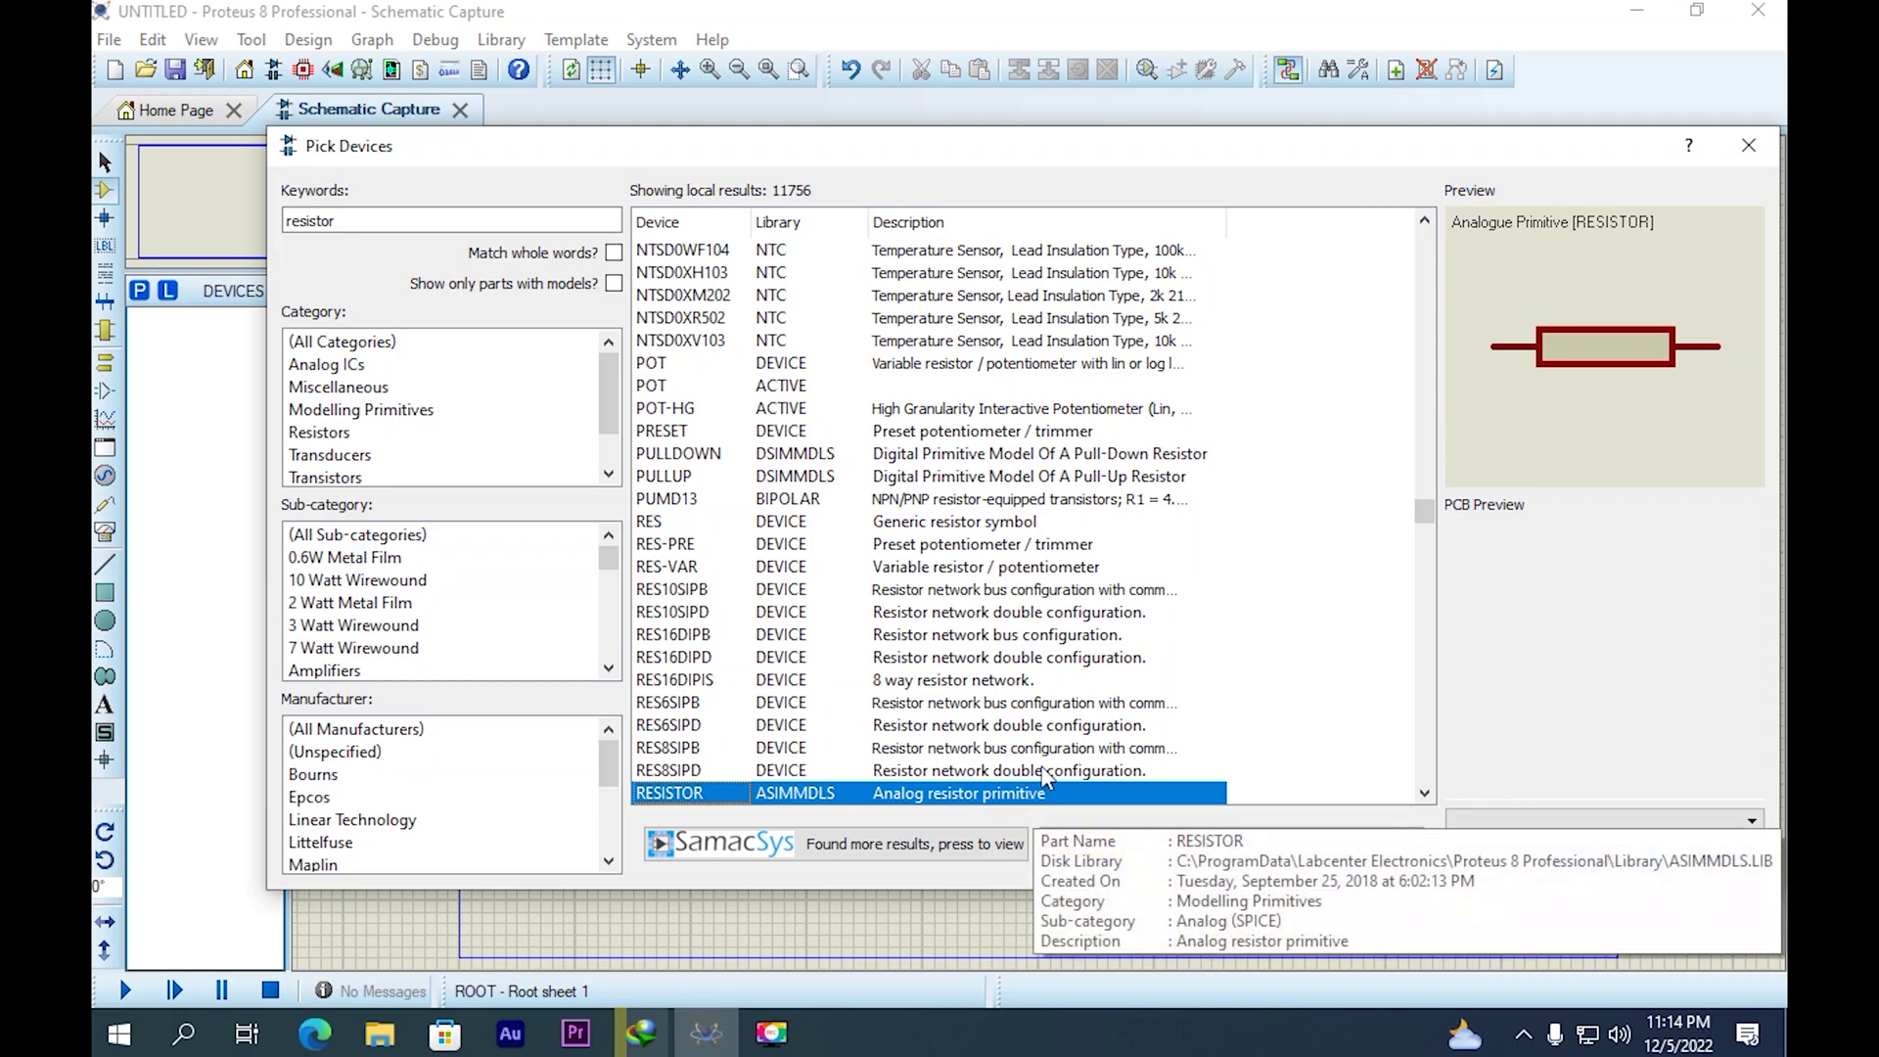
Preview the RESPACK-7 resistor pack and the RES8SIPB resistor network in the results.
scroll(1038, 770, down, 1)
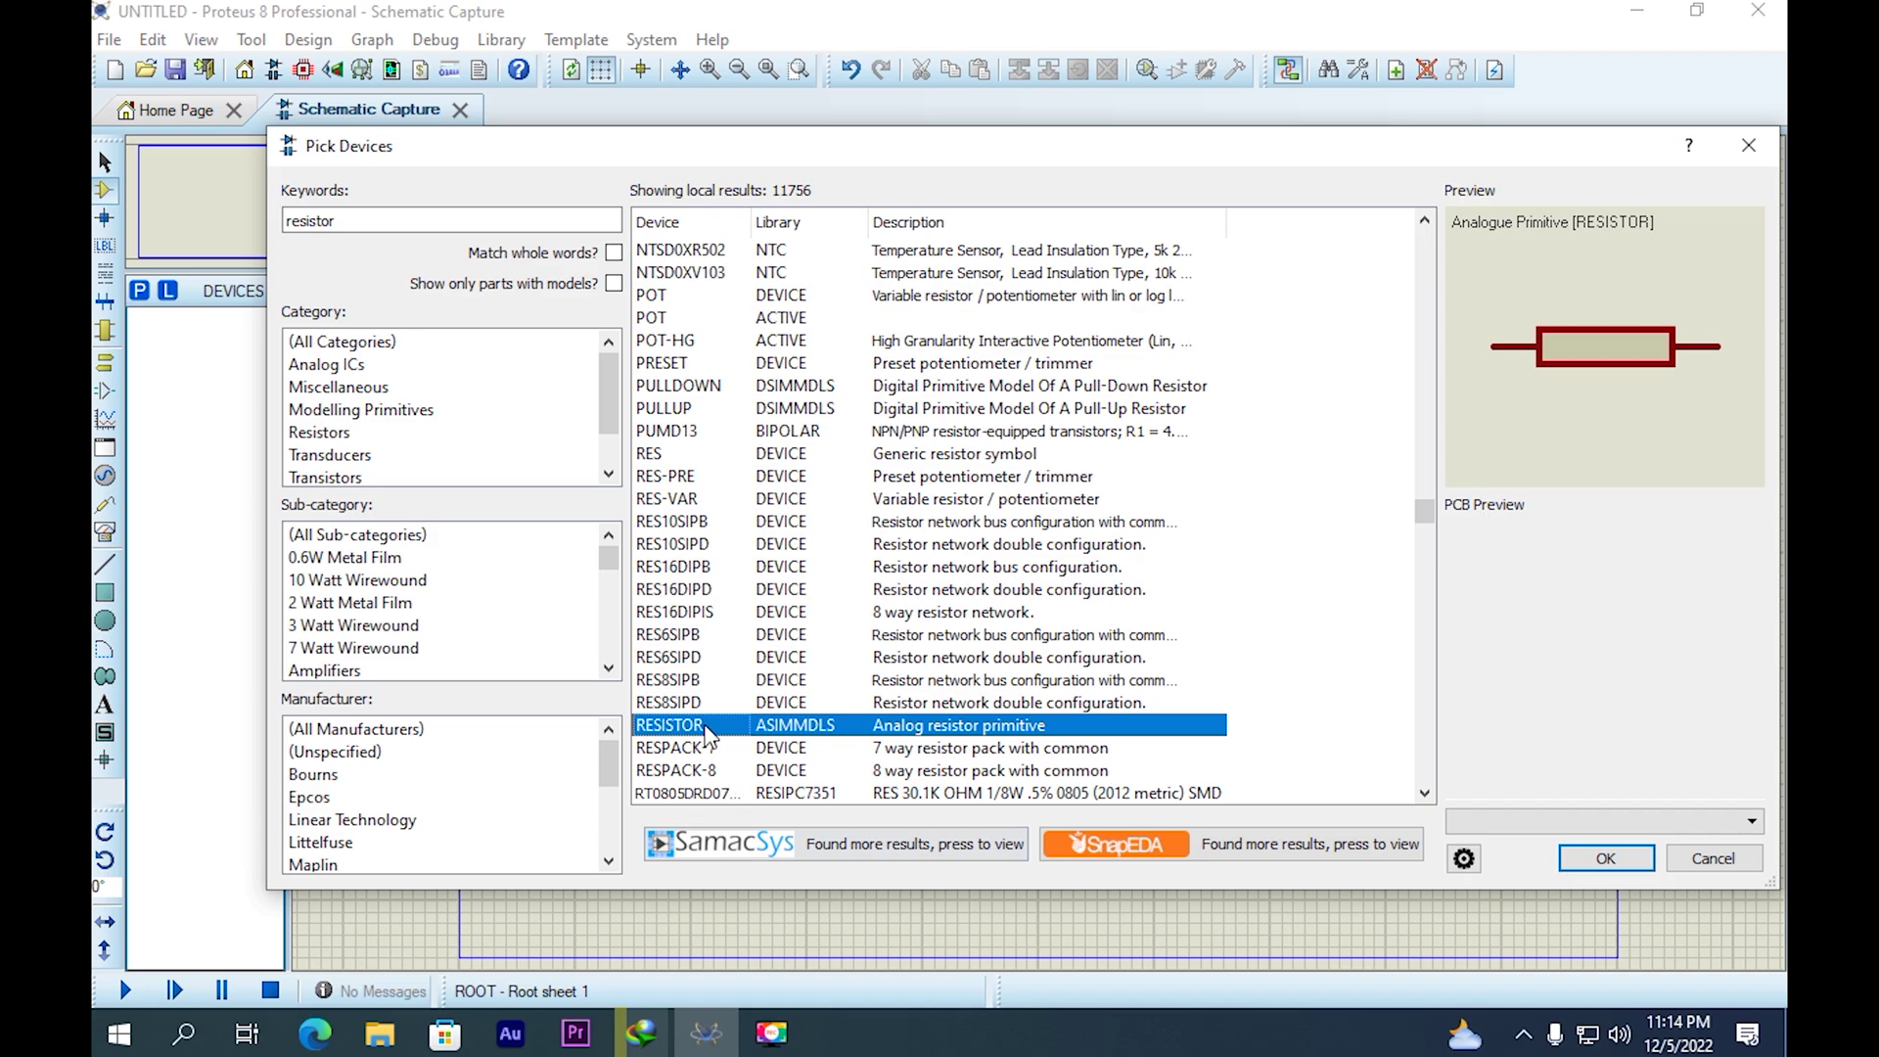
click(693, 751)
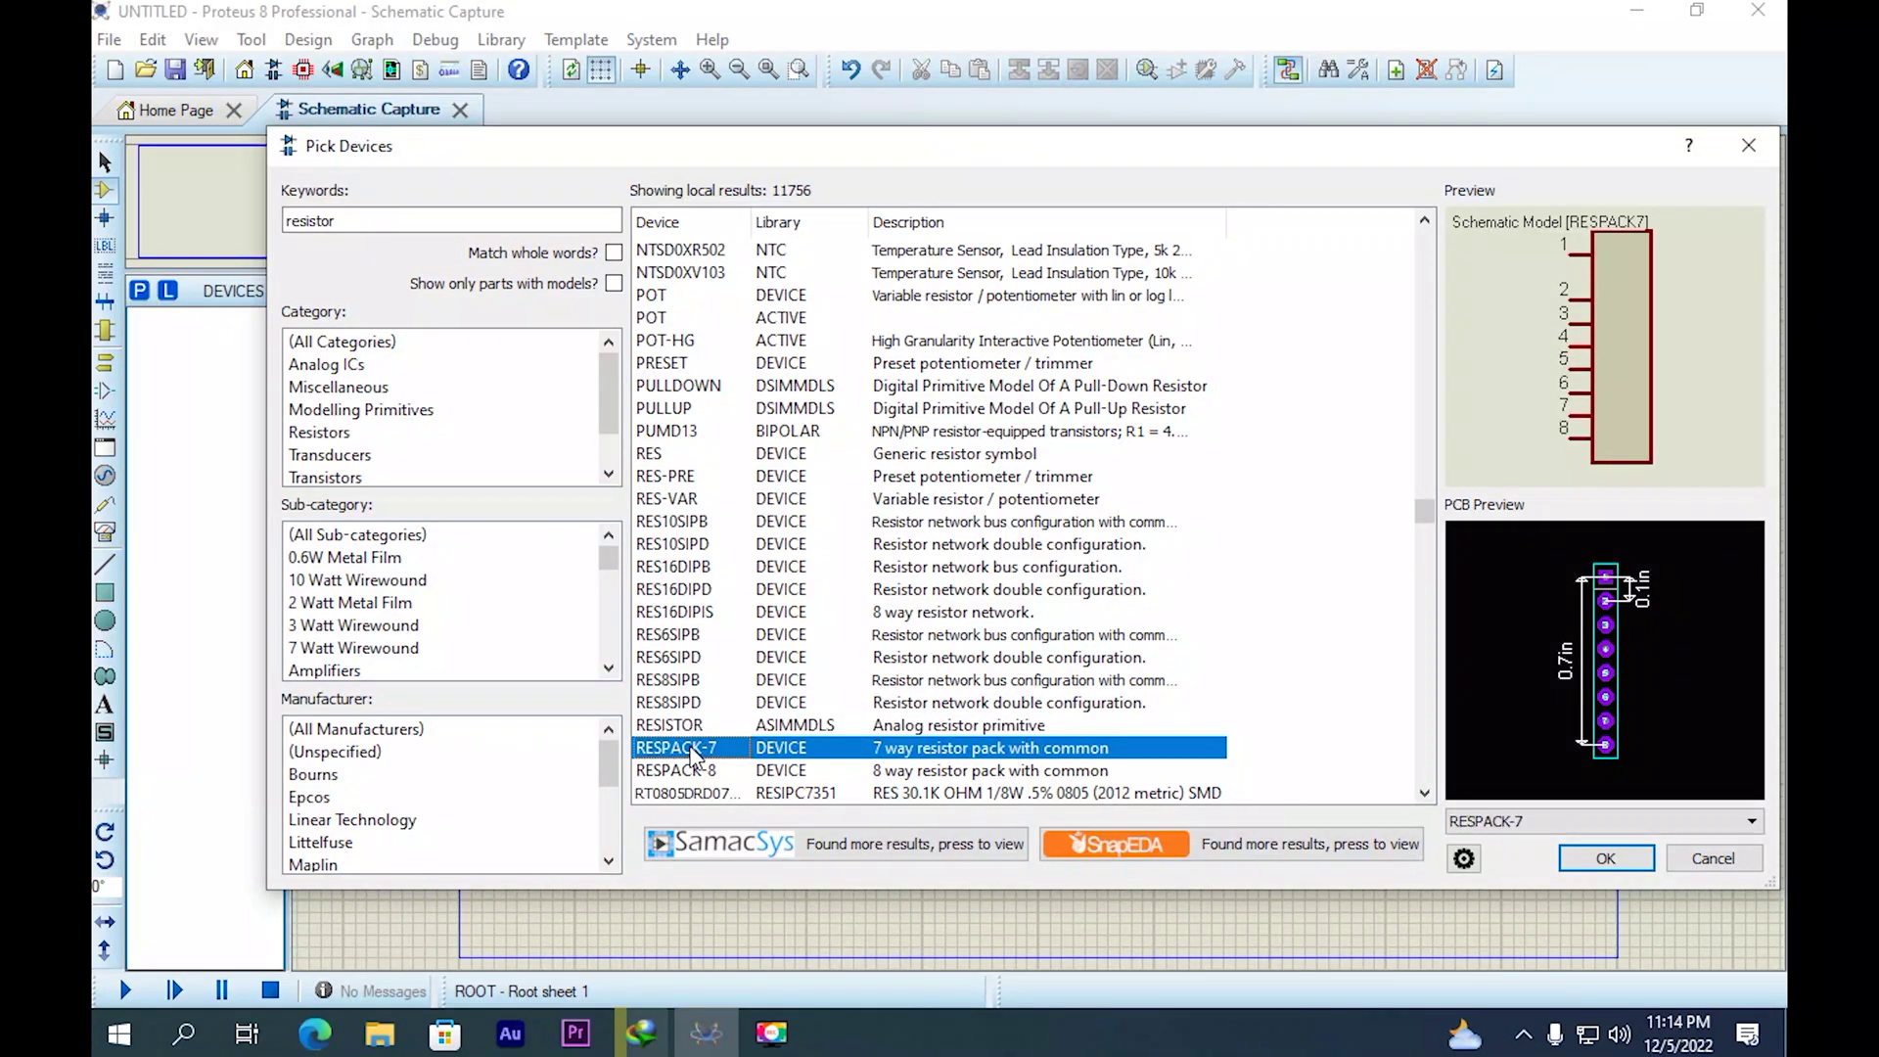
scroll(691, 752, down, 2)
click(675, 551)
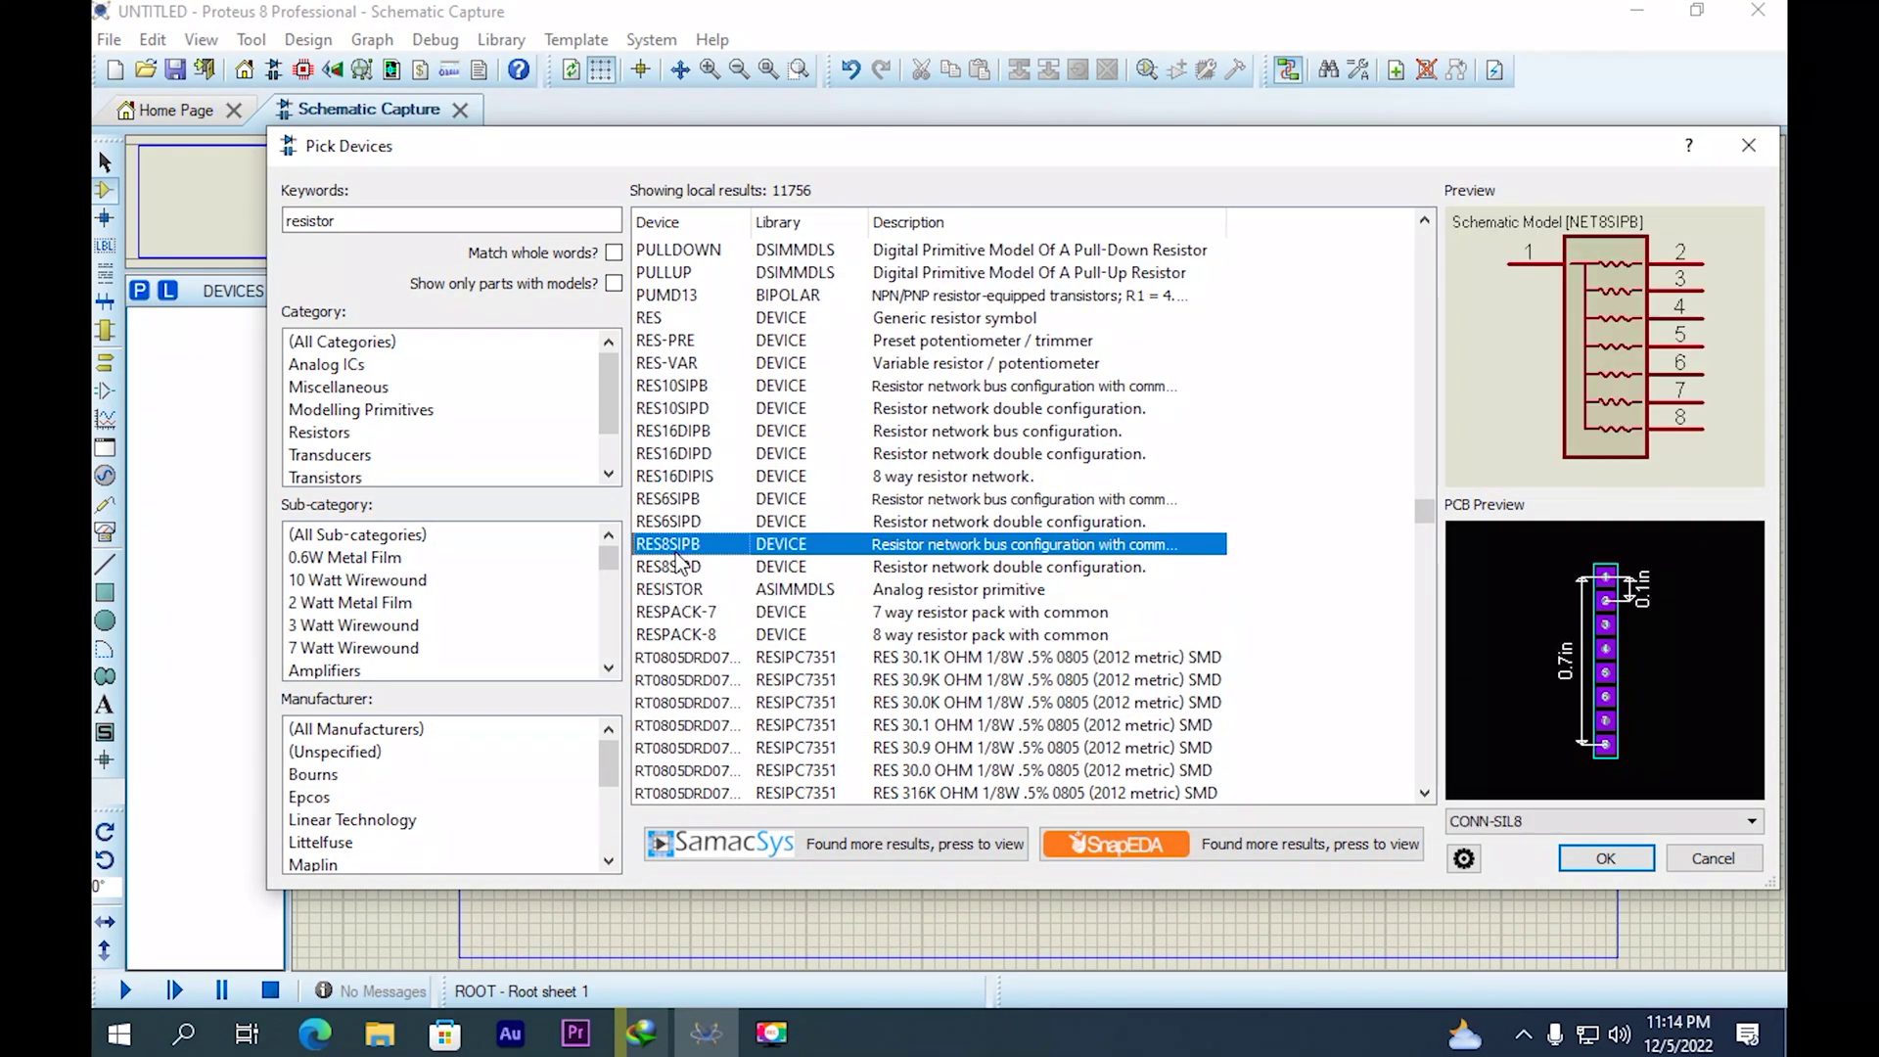
Preview the neighbouring resistor networks, resistor packs and 0805 SMD resistors one after another in the resistor results.
key(Up)
key(Up)
key(Up)
key(Up)
key(Up)
key(Up)
key(Up)
key(Down)
key(Down)
key(Down)
key(Down)
key(Down)
key(Down)
key(Down)
key(Down)
key(Down)
key(Down)
key(Down)
key(Down)
key(Down)
key(Down)
key(Down)
key(Down)
key(Down)
key(Down)
key(Down)
key(Down)
key(Down)
key(Down)
key(Up)
key(Up)
key(Up)
key(Up)
key(Up)
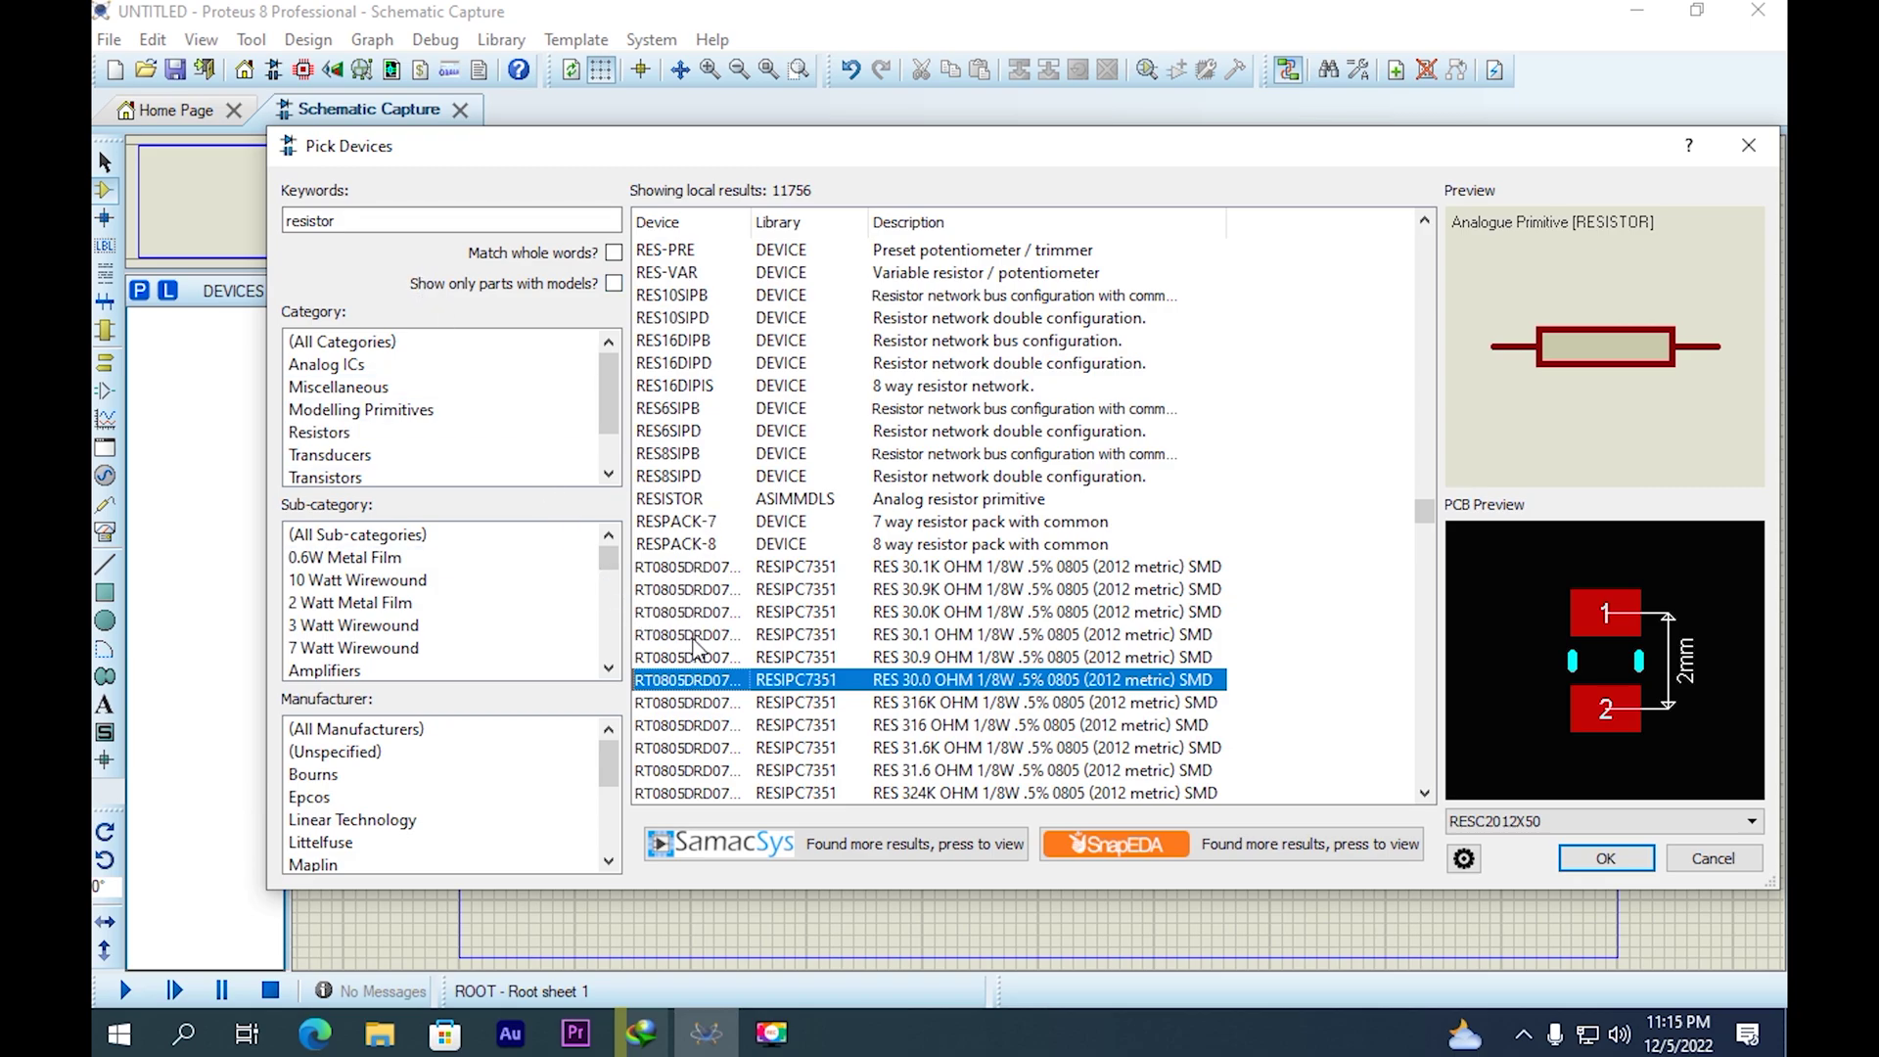
Find the RESISTOR analog primitive from the ASIMMDLS library in the results and add it to the device list.
scroll(660, 419, up, 2)
double_click(739, 630)
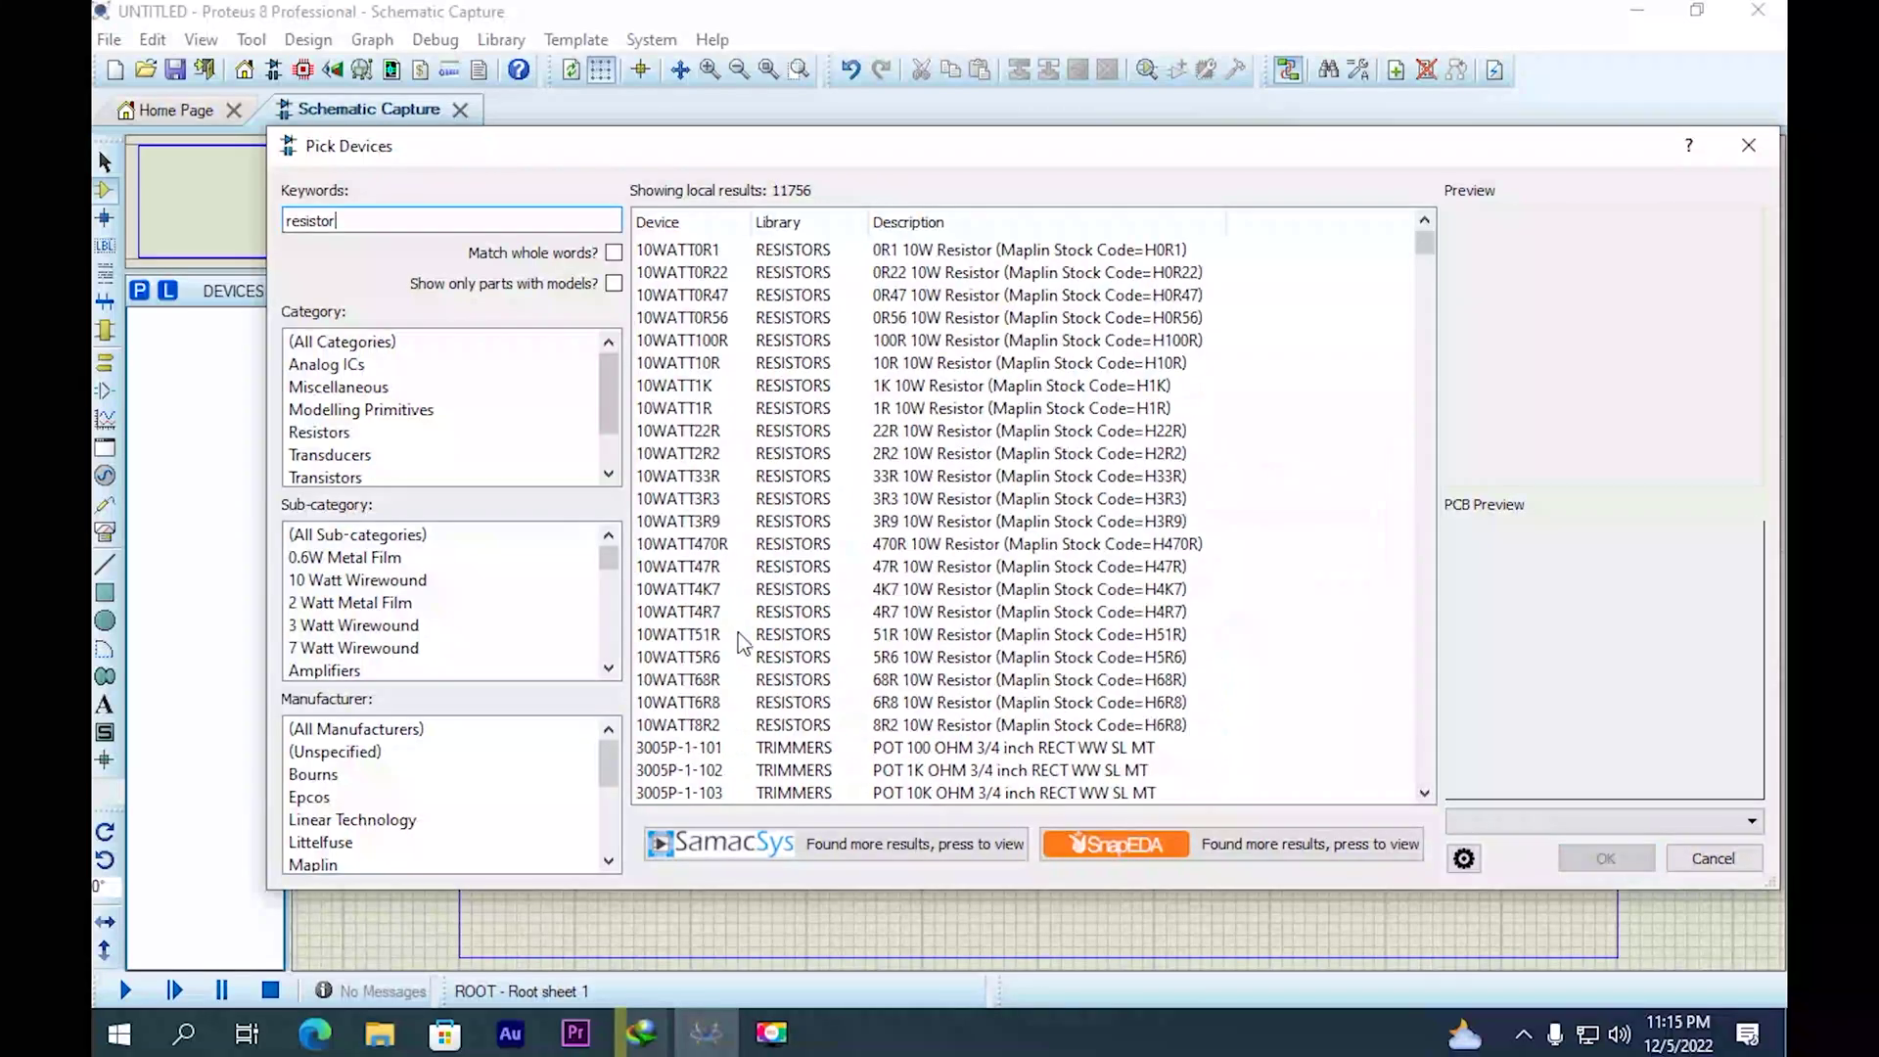
scroll(719, 691, down, 1)
click(719, 723)
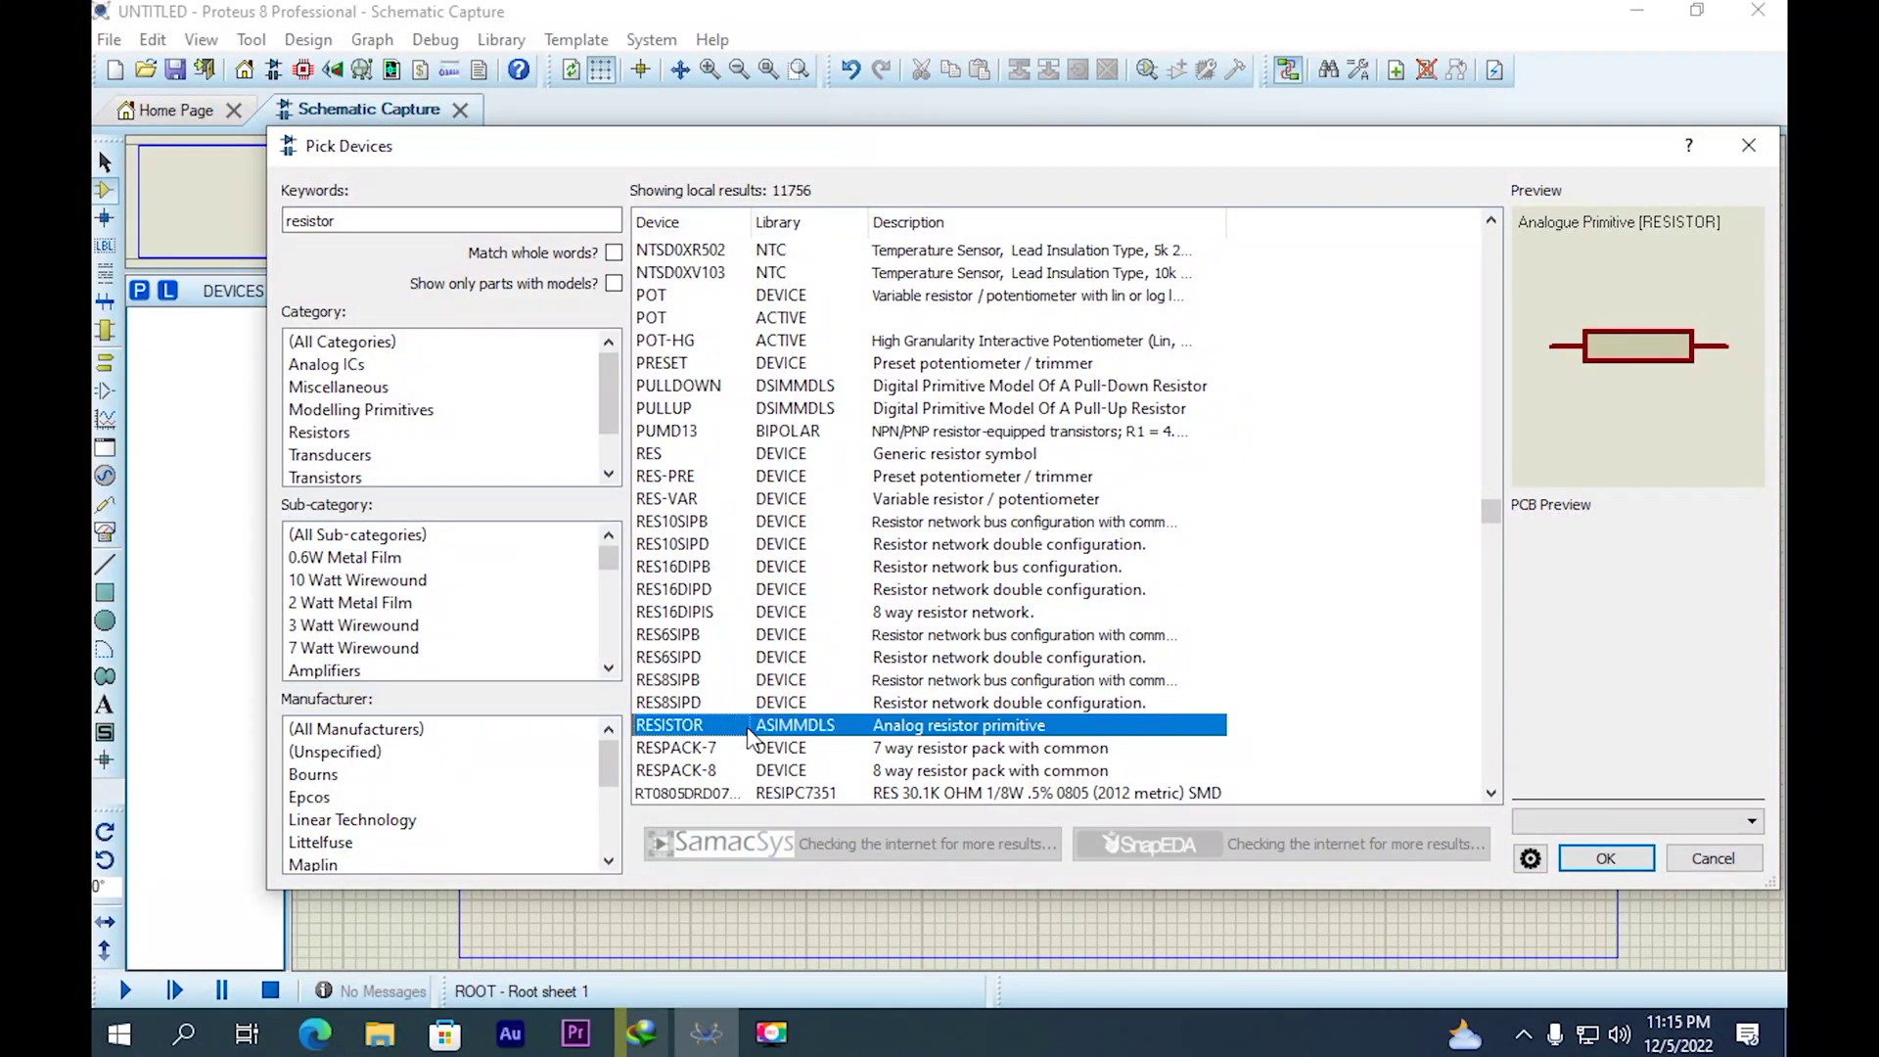
double_click(667, 729)
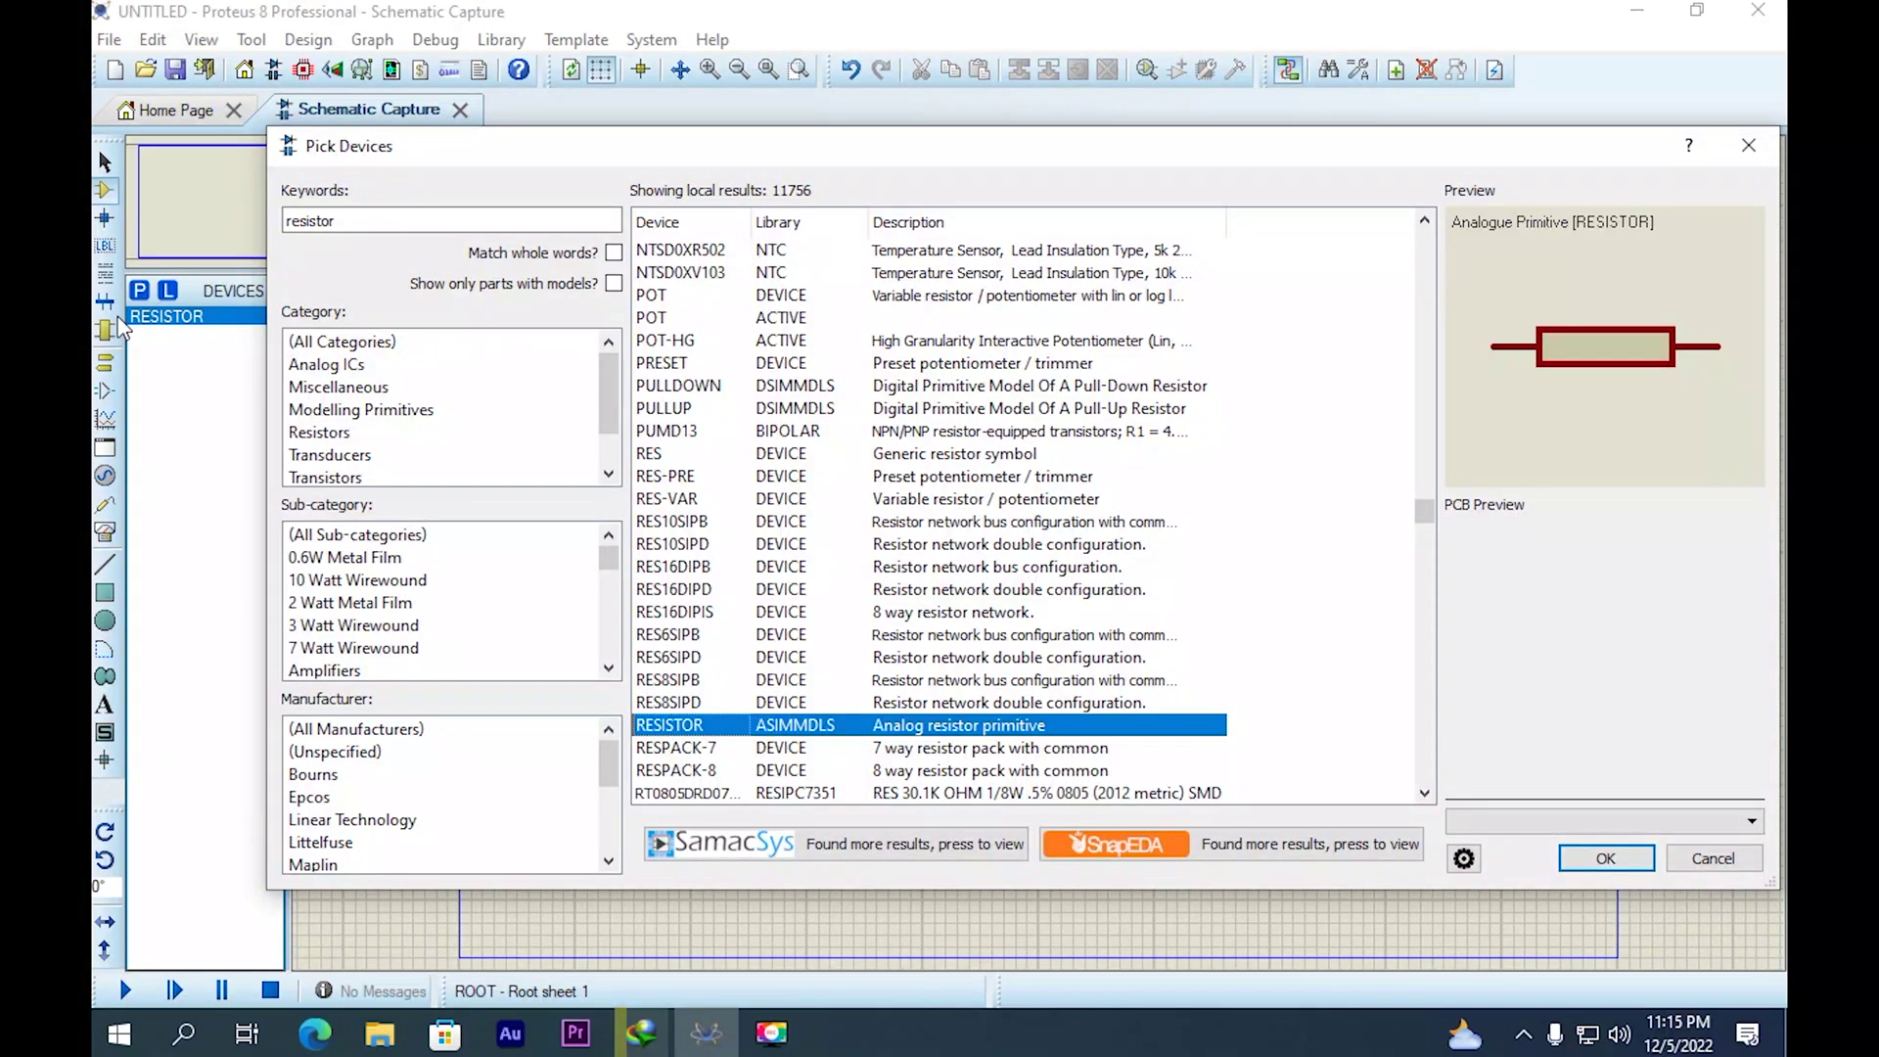
Move the device picker aside to expose the device list, and search the library for battery.
drag(338, 147, 563, 144)
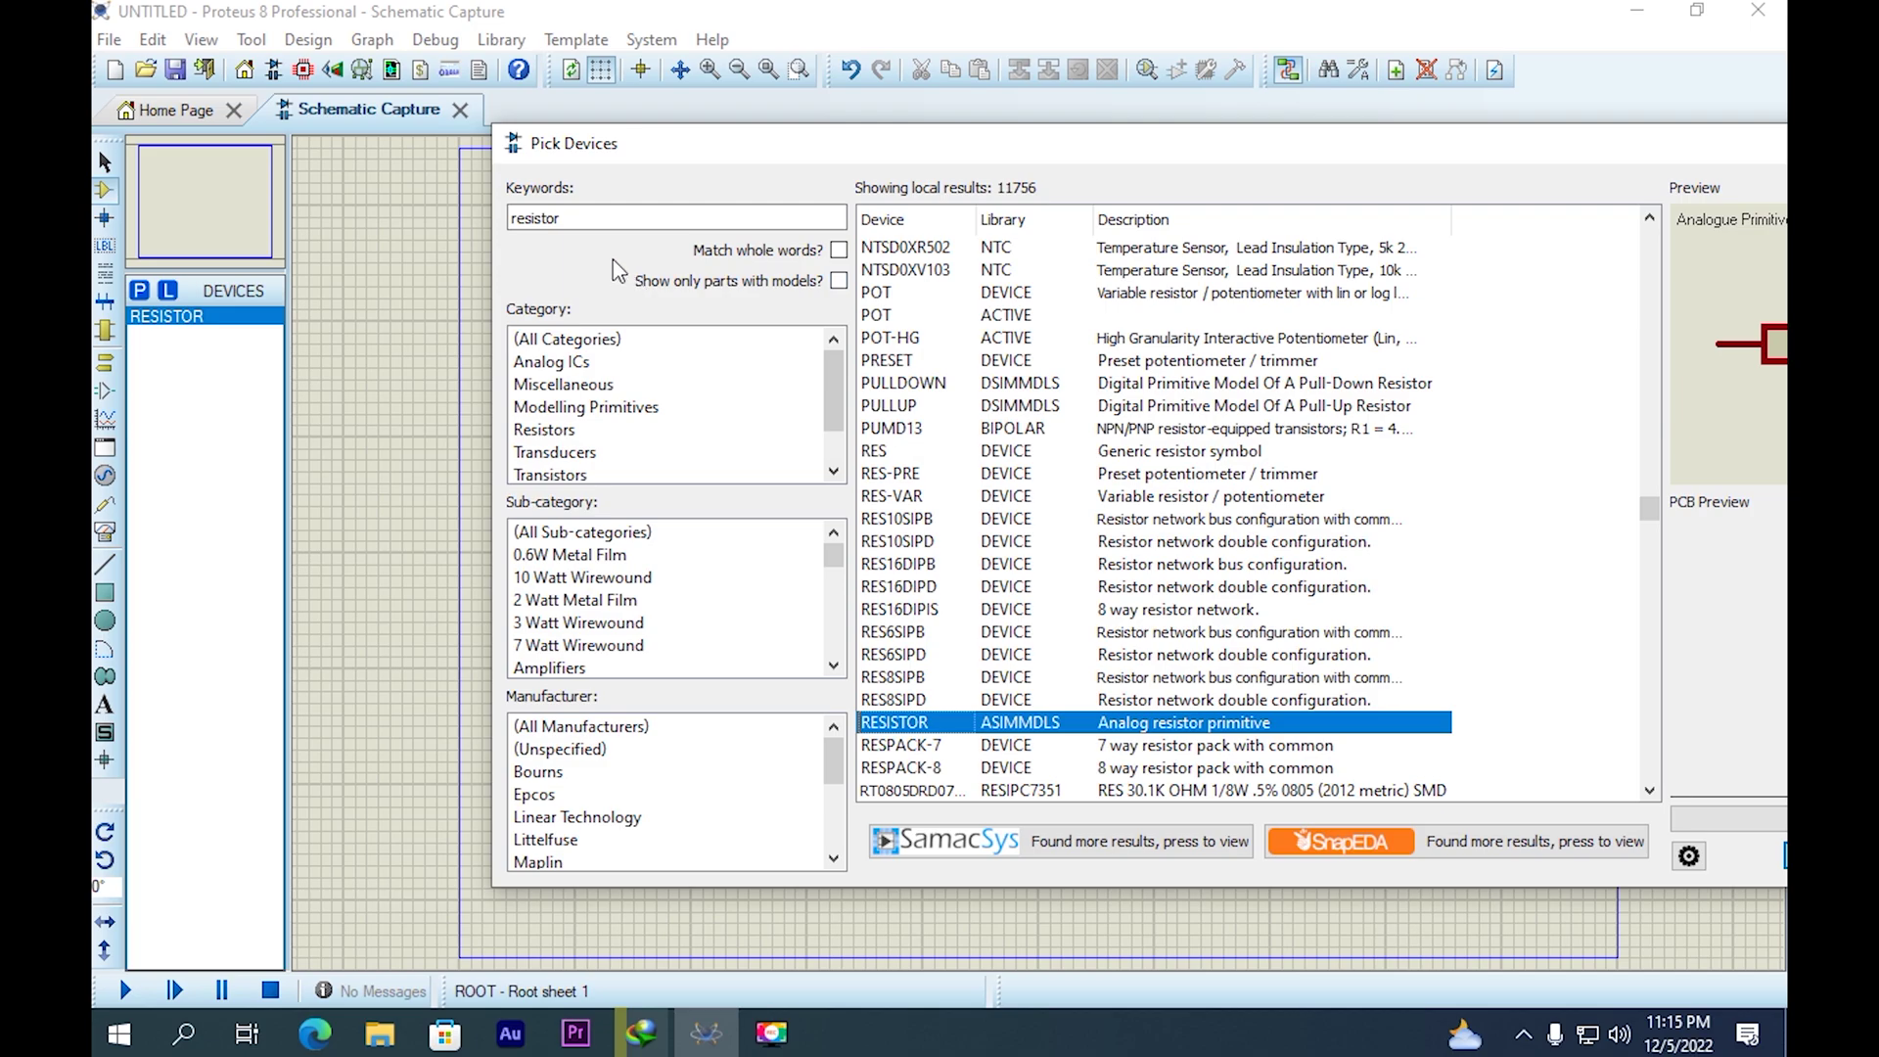
drag(560, 217, 505, 228)
text(battery)
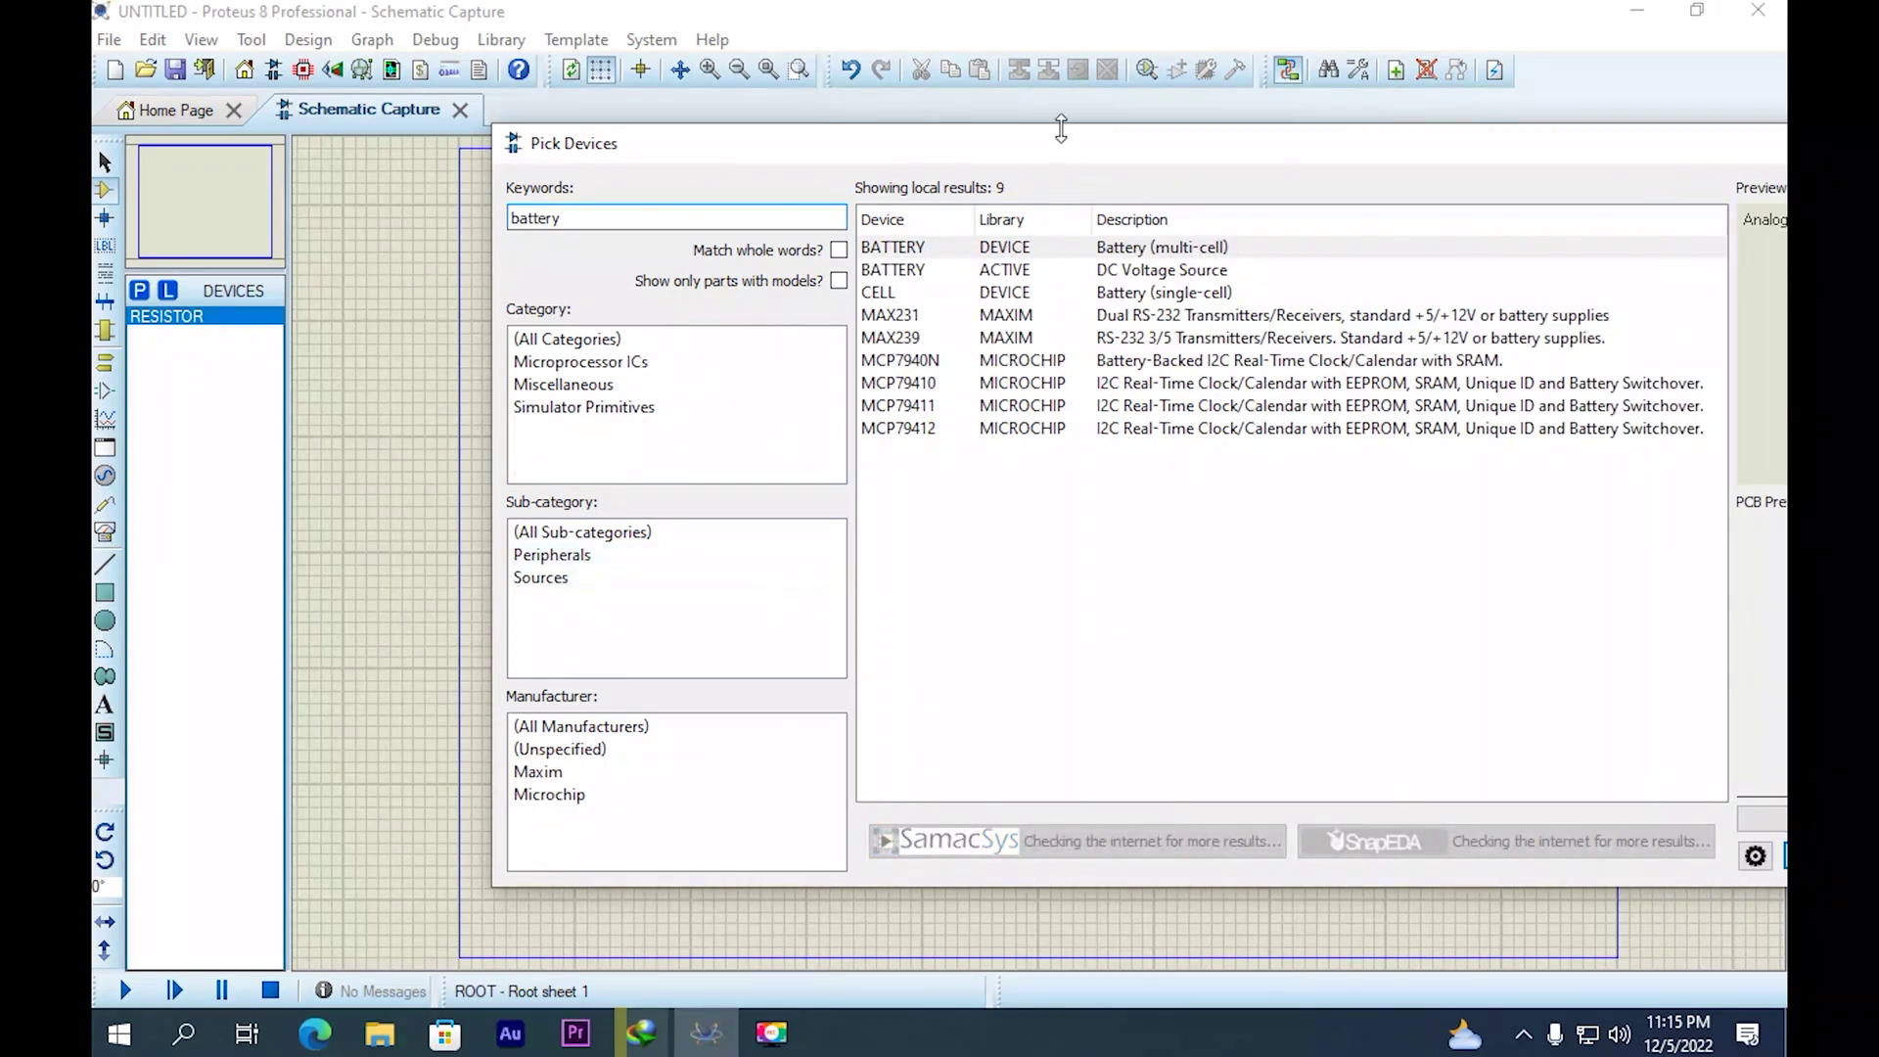
drag(1046, 150, 822, 159)
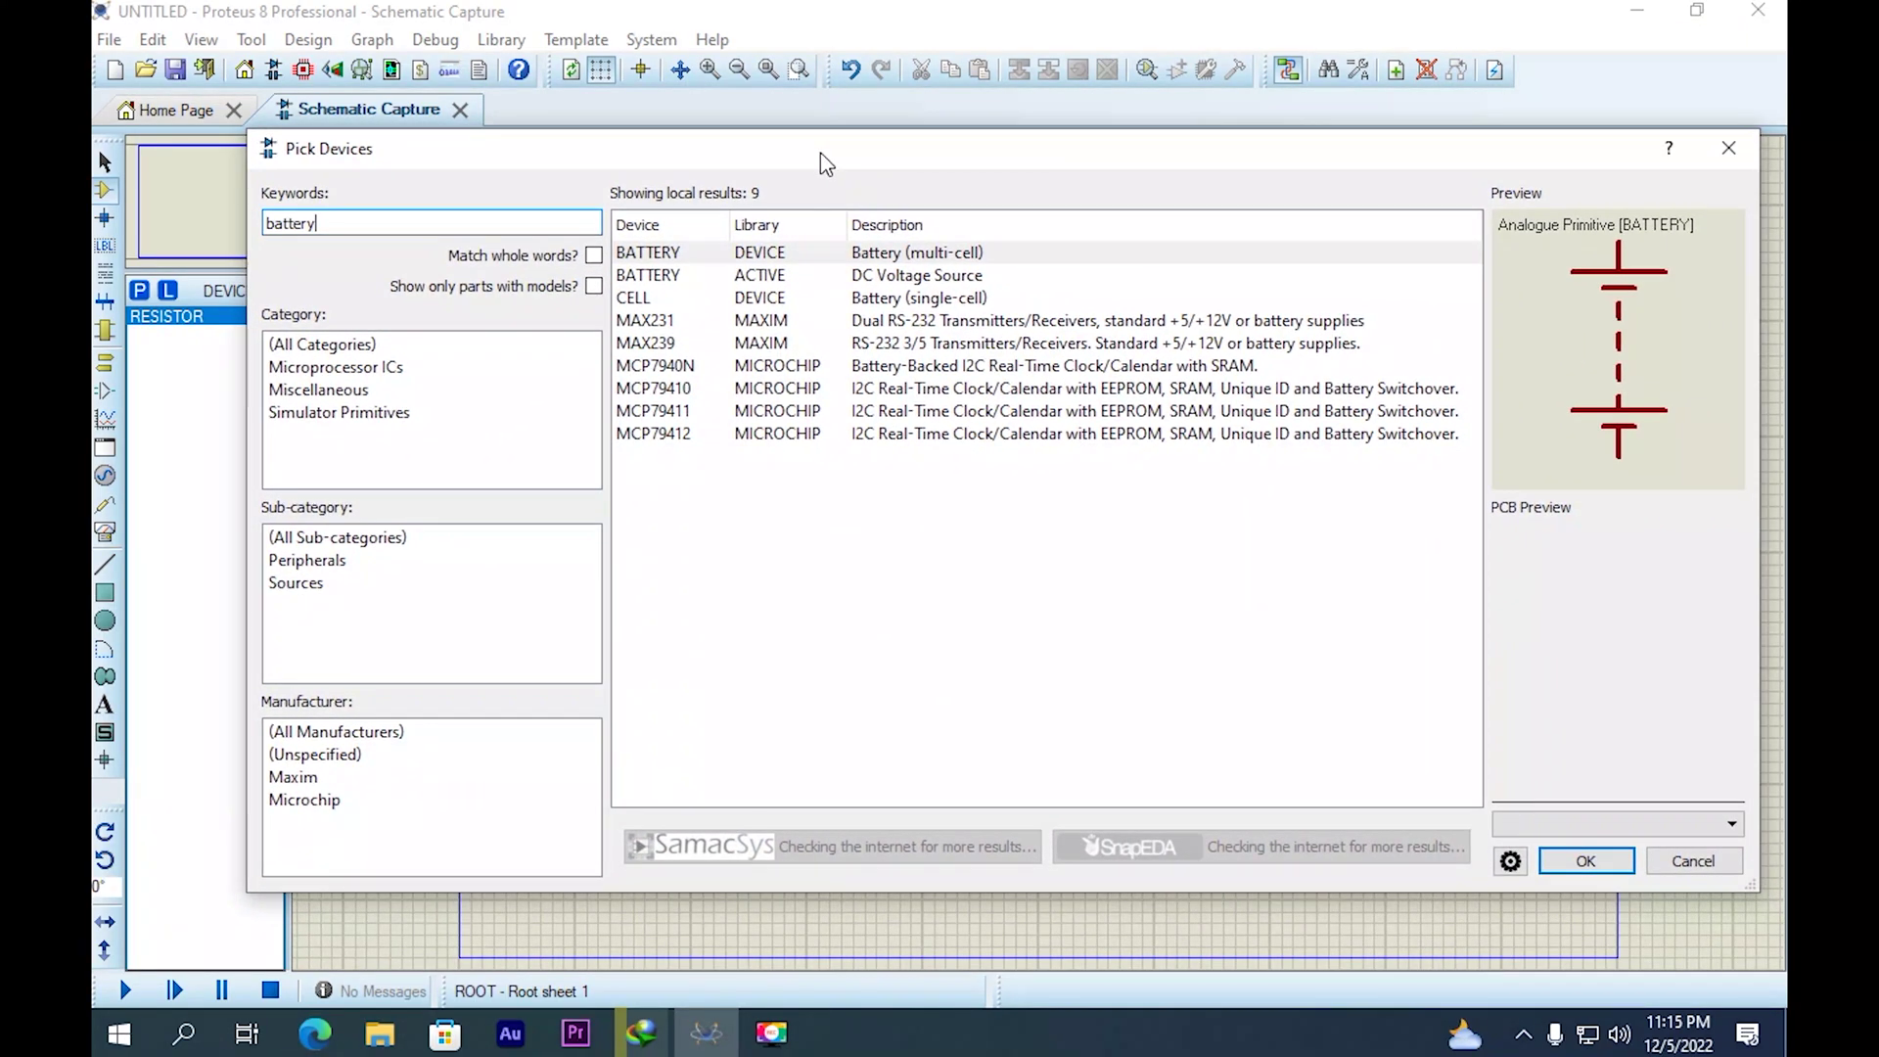
Compare the symbols and part details of the multi-cell BATTERY, the DC voltage source BATTERY and the single-cell CELL.
click(673, 256)
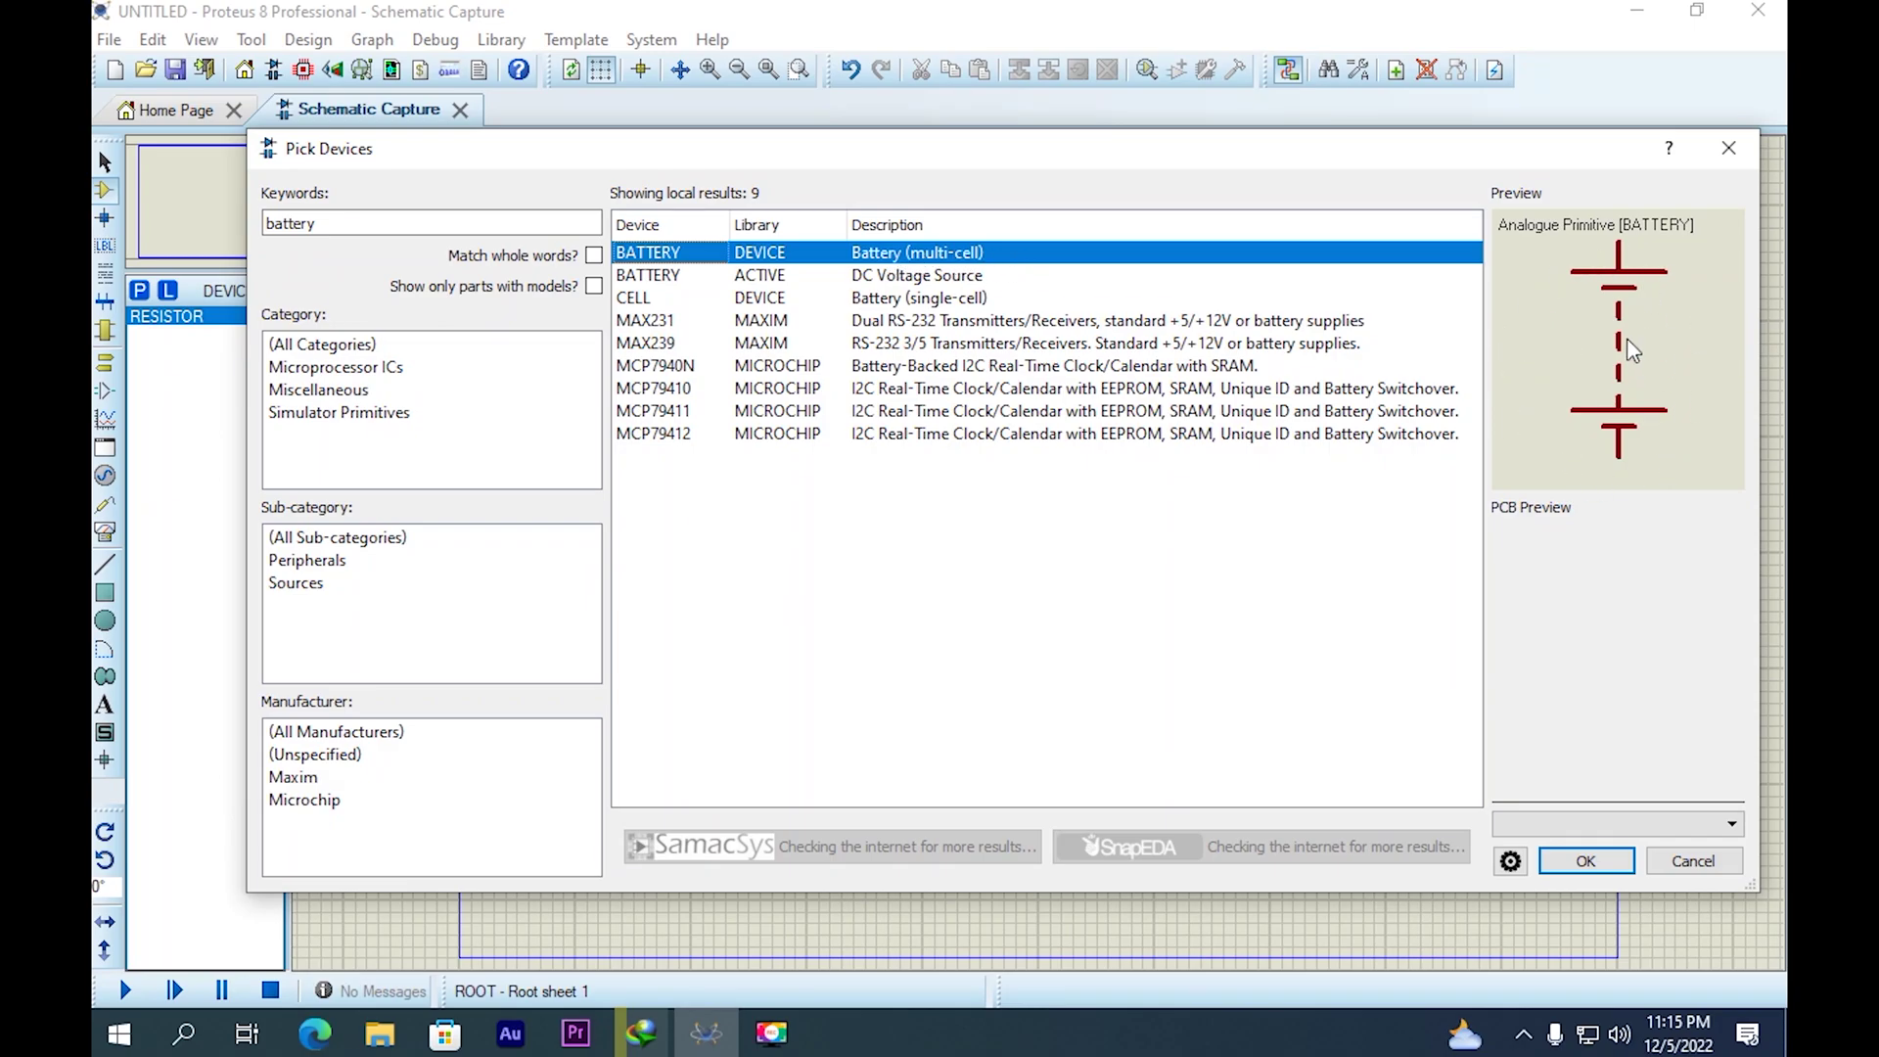
click(638, 279)
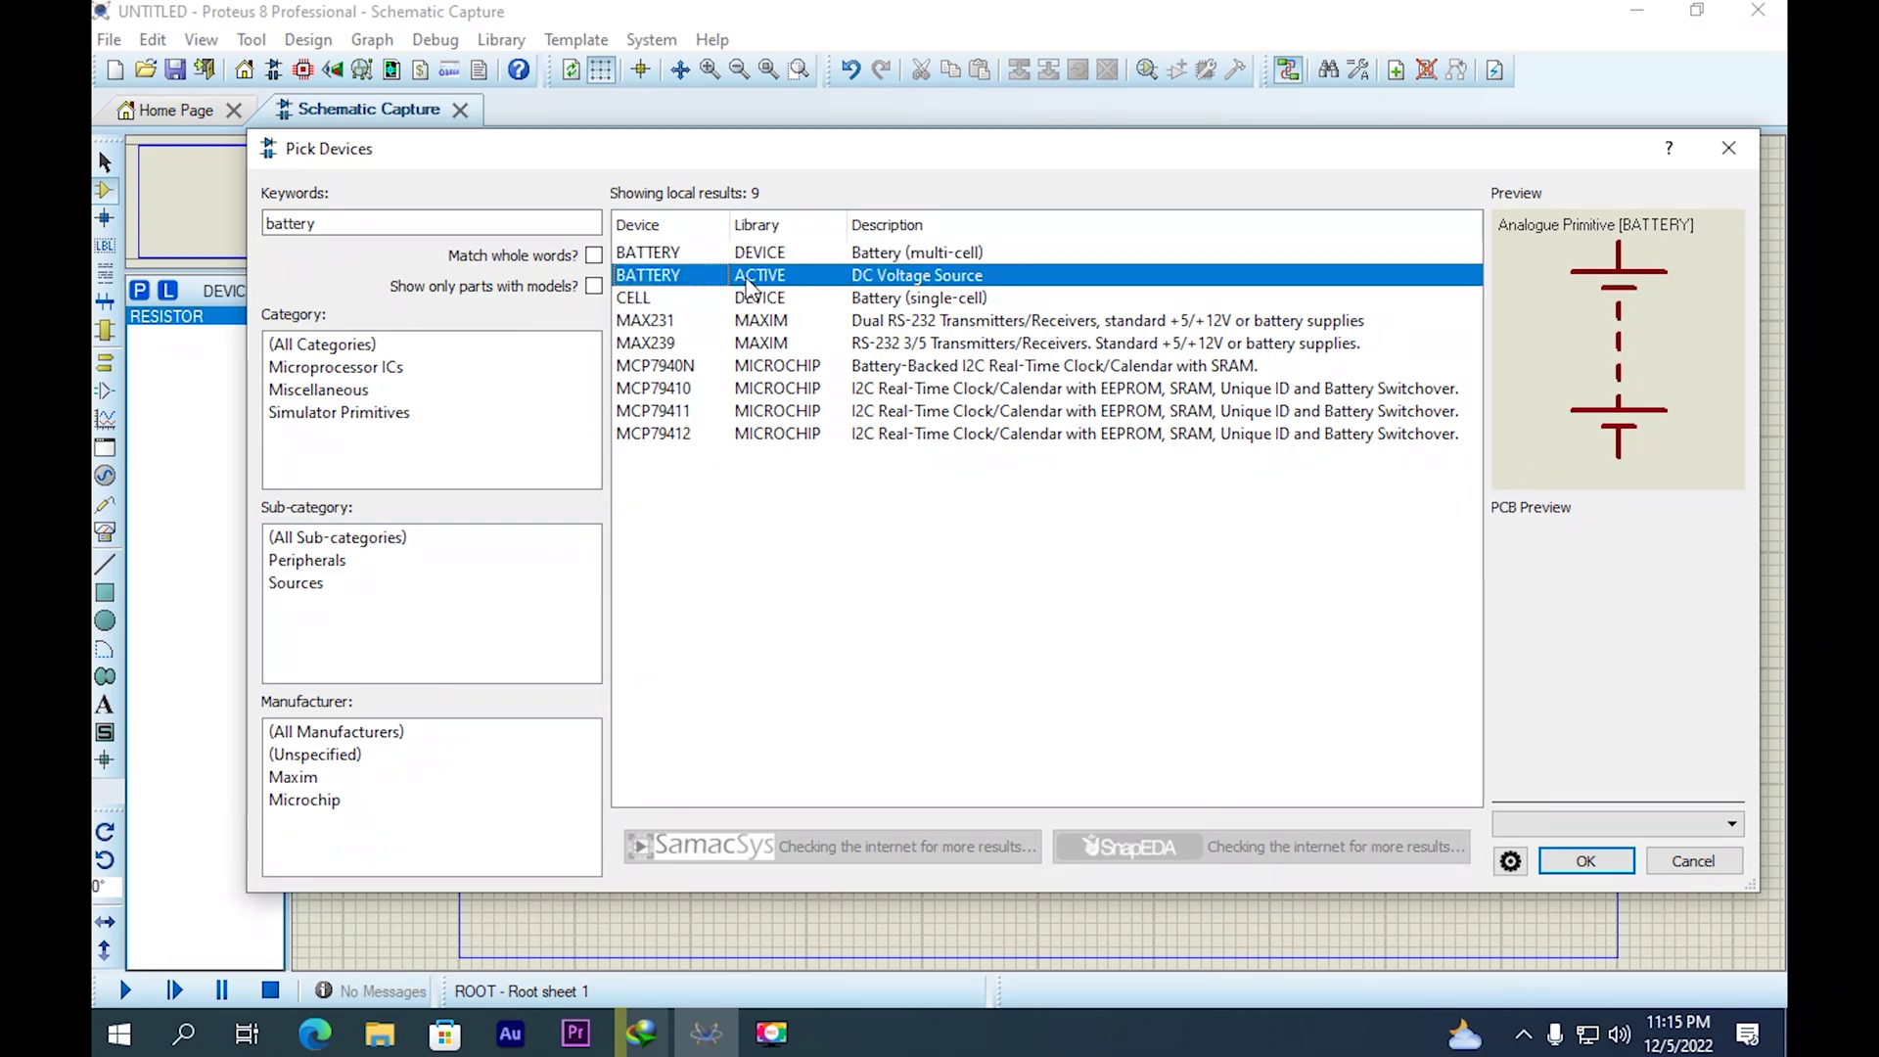
click(630, 305)
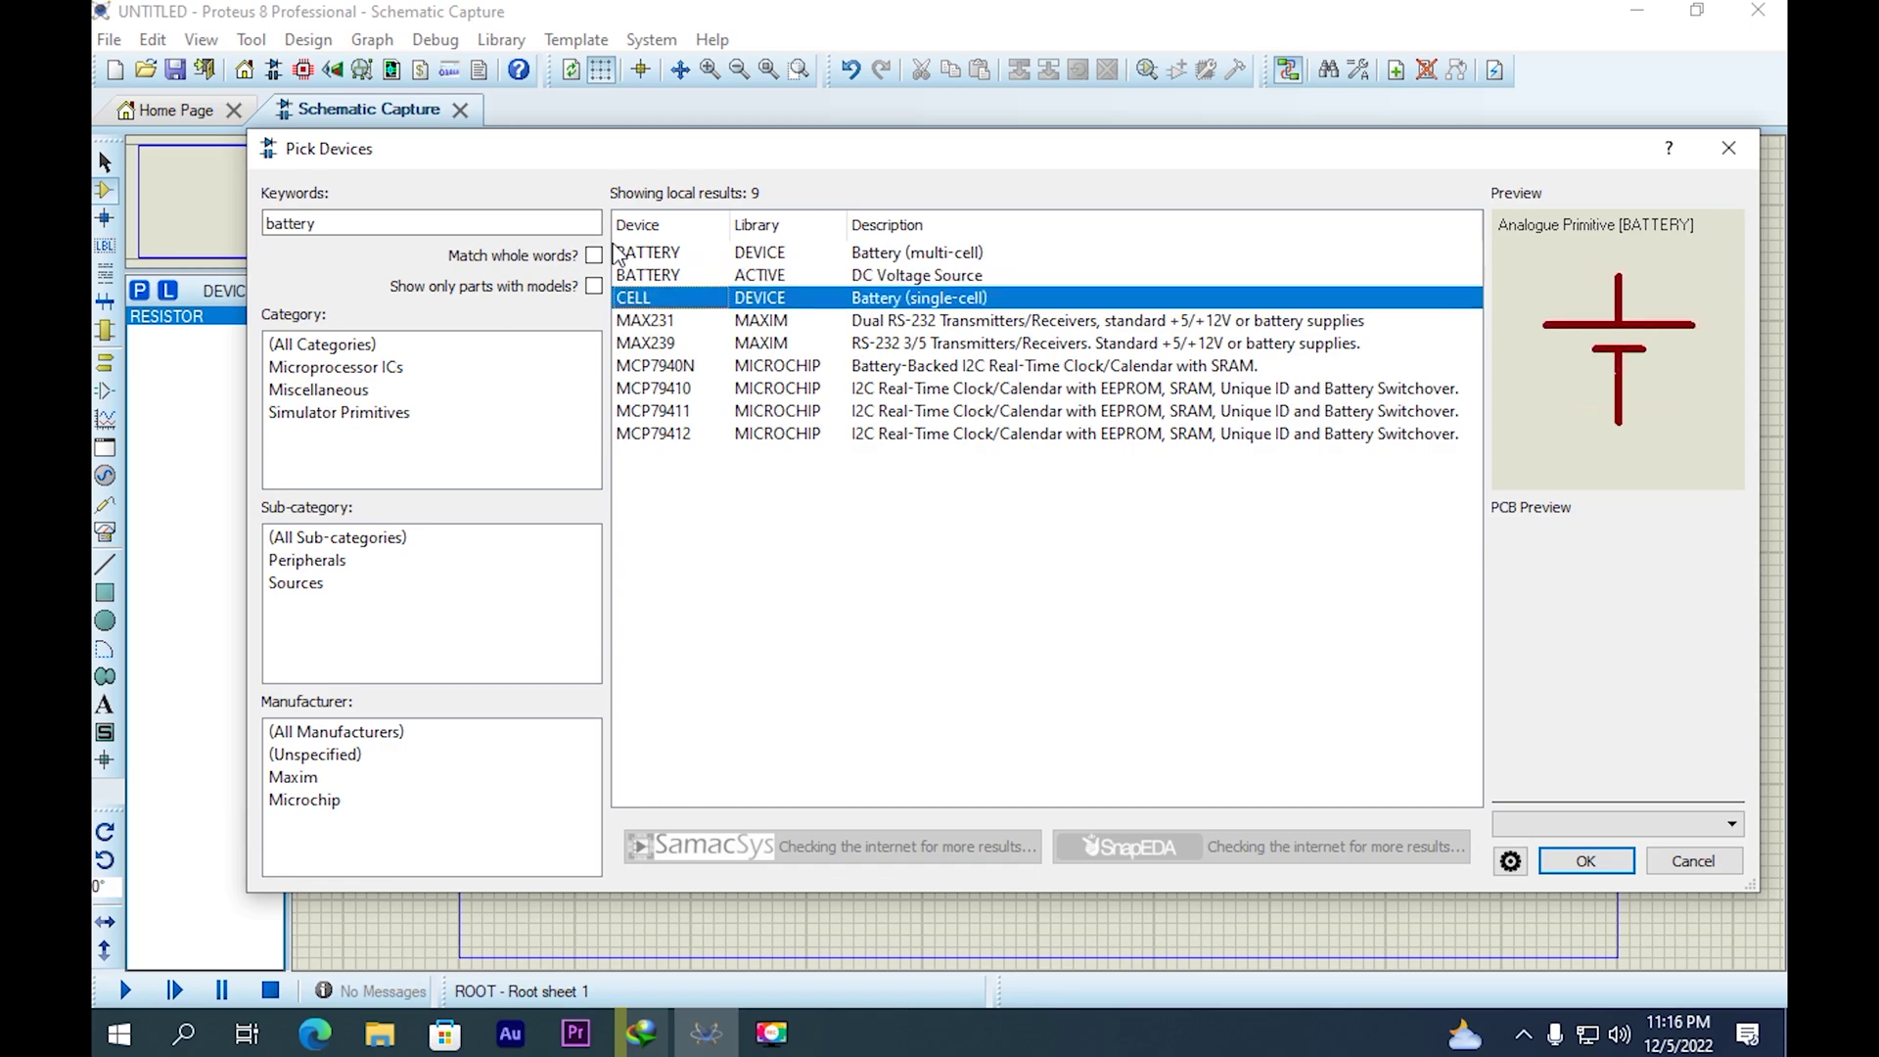
drag(597, 145, 662, 142)
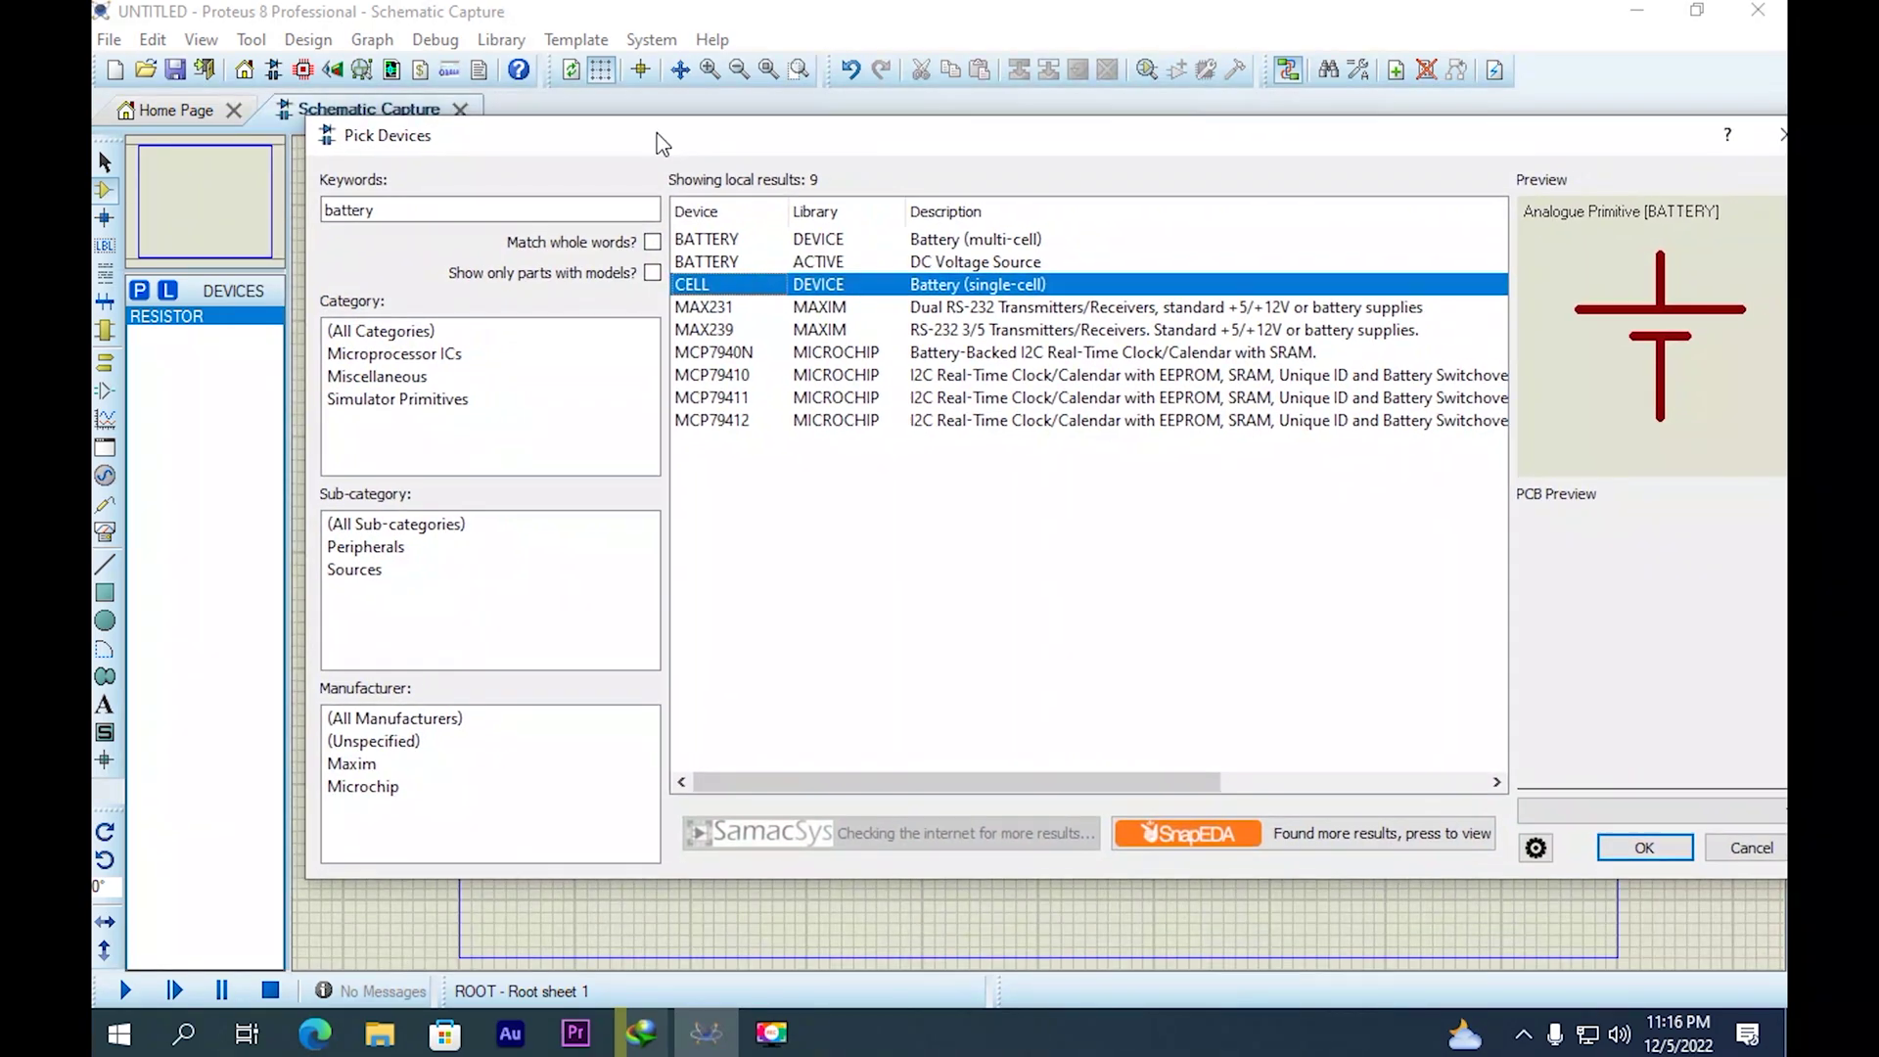
click(716, 241)
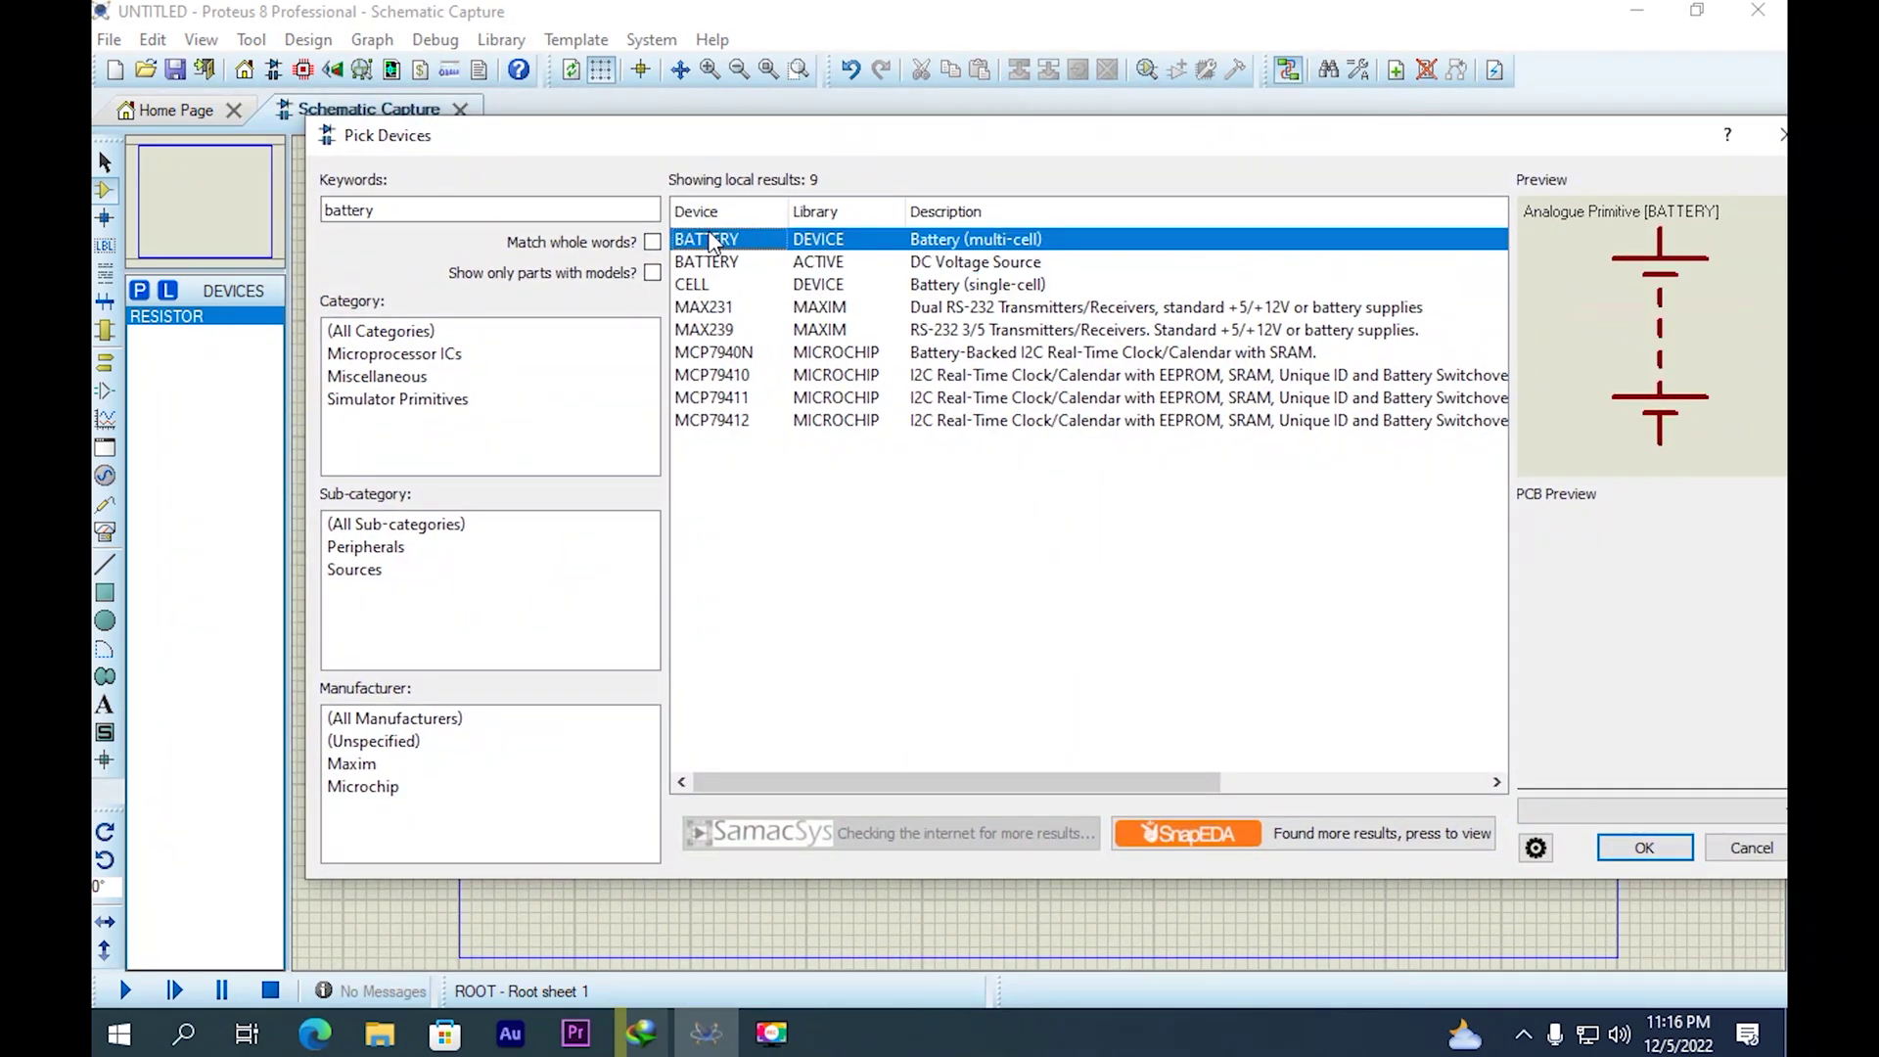
click(707, 288)
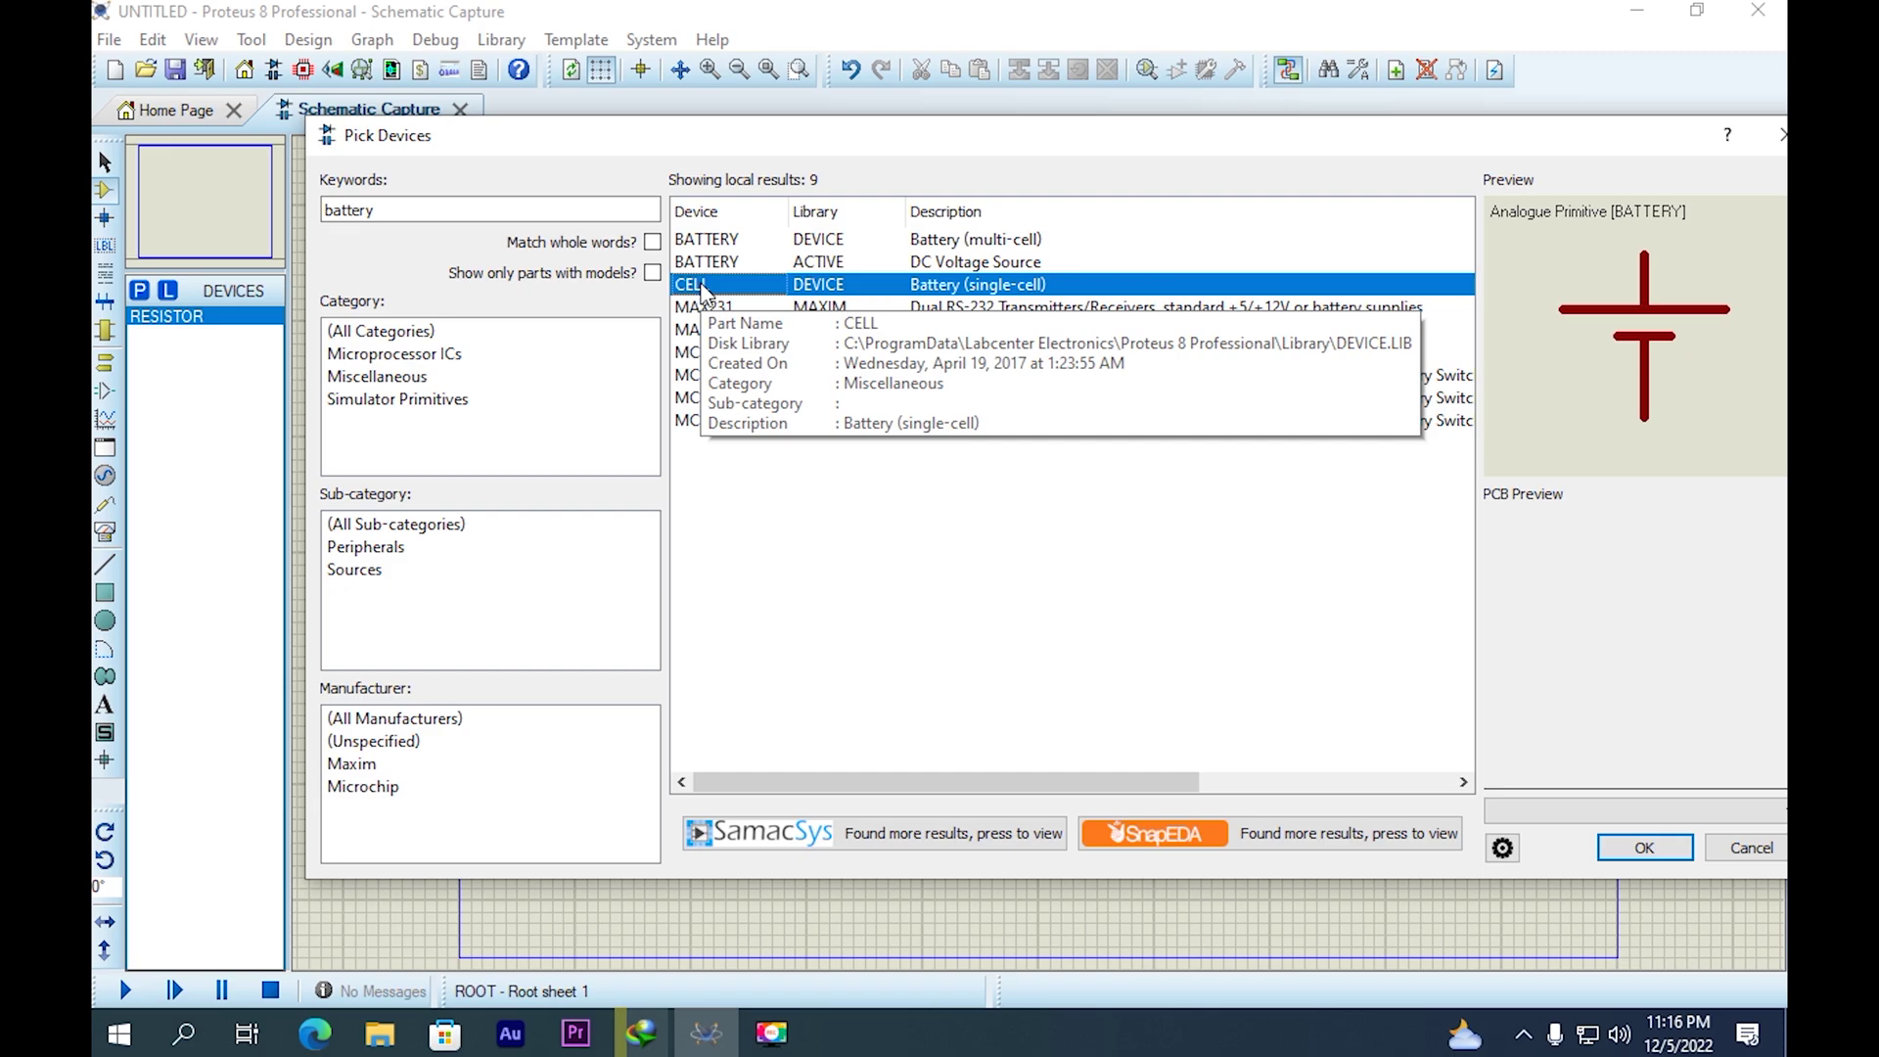
click(712, 241)
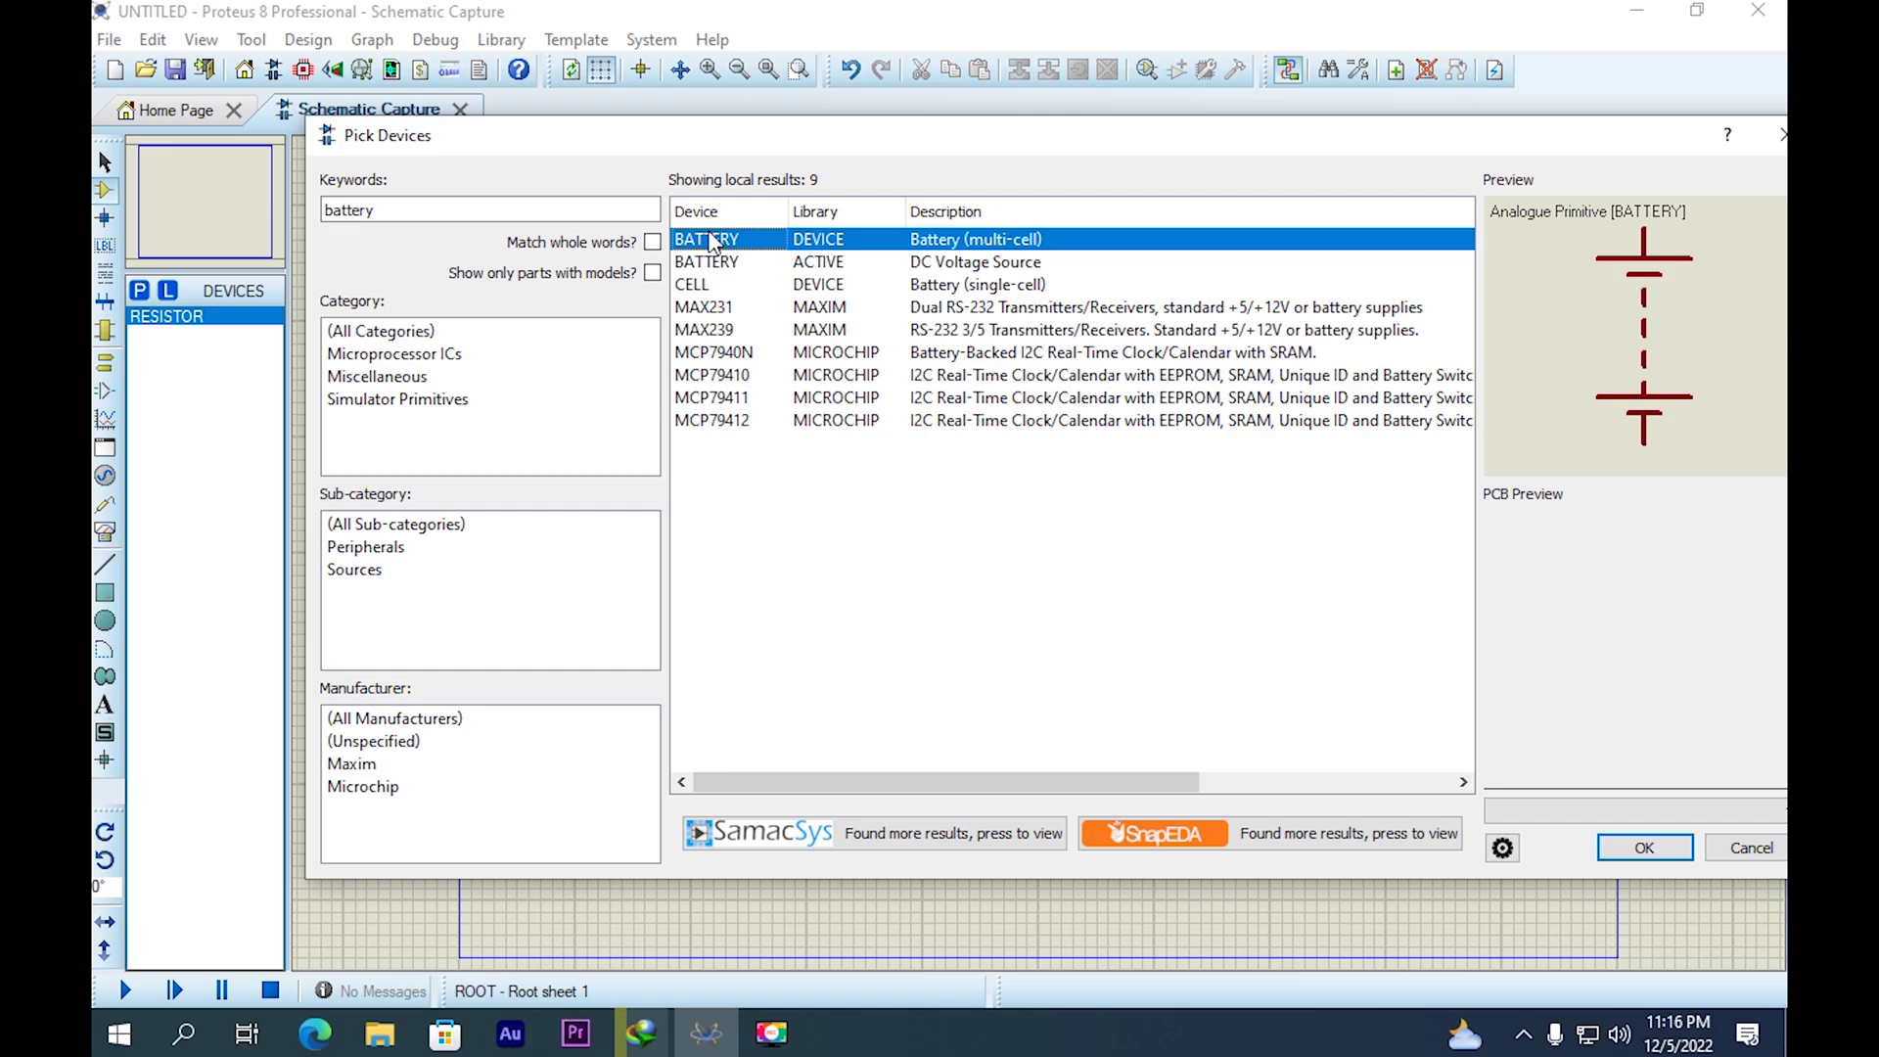
mouse_move(719, 245)
mouse_move(702, 292)
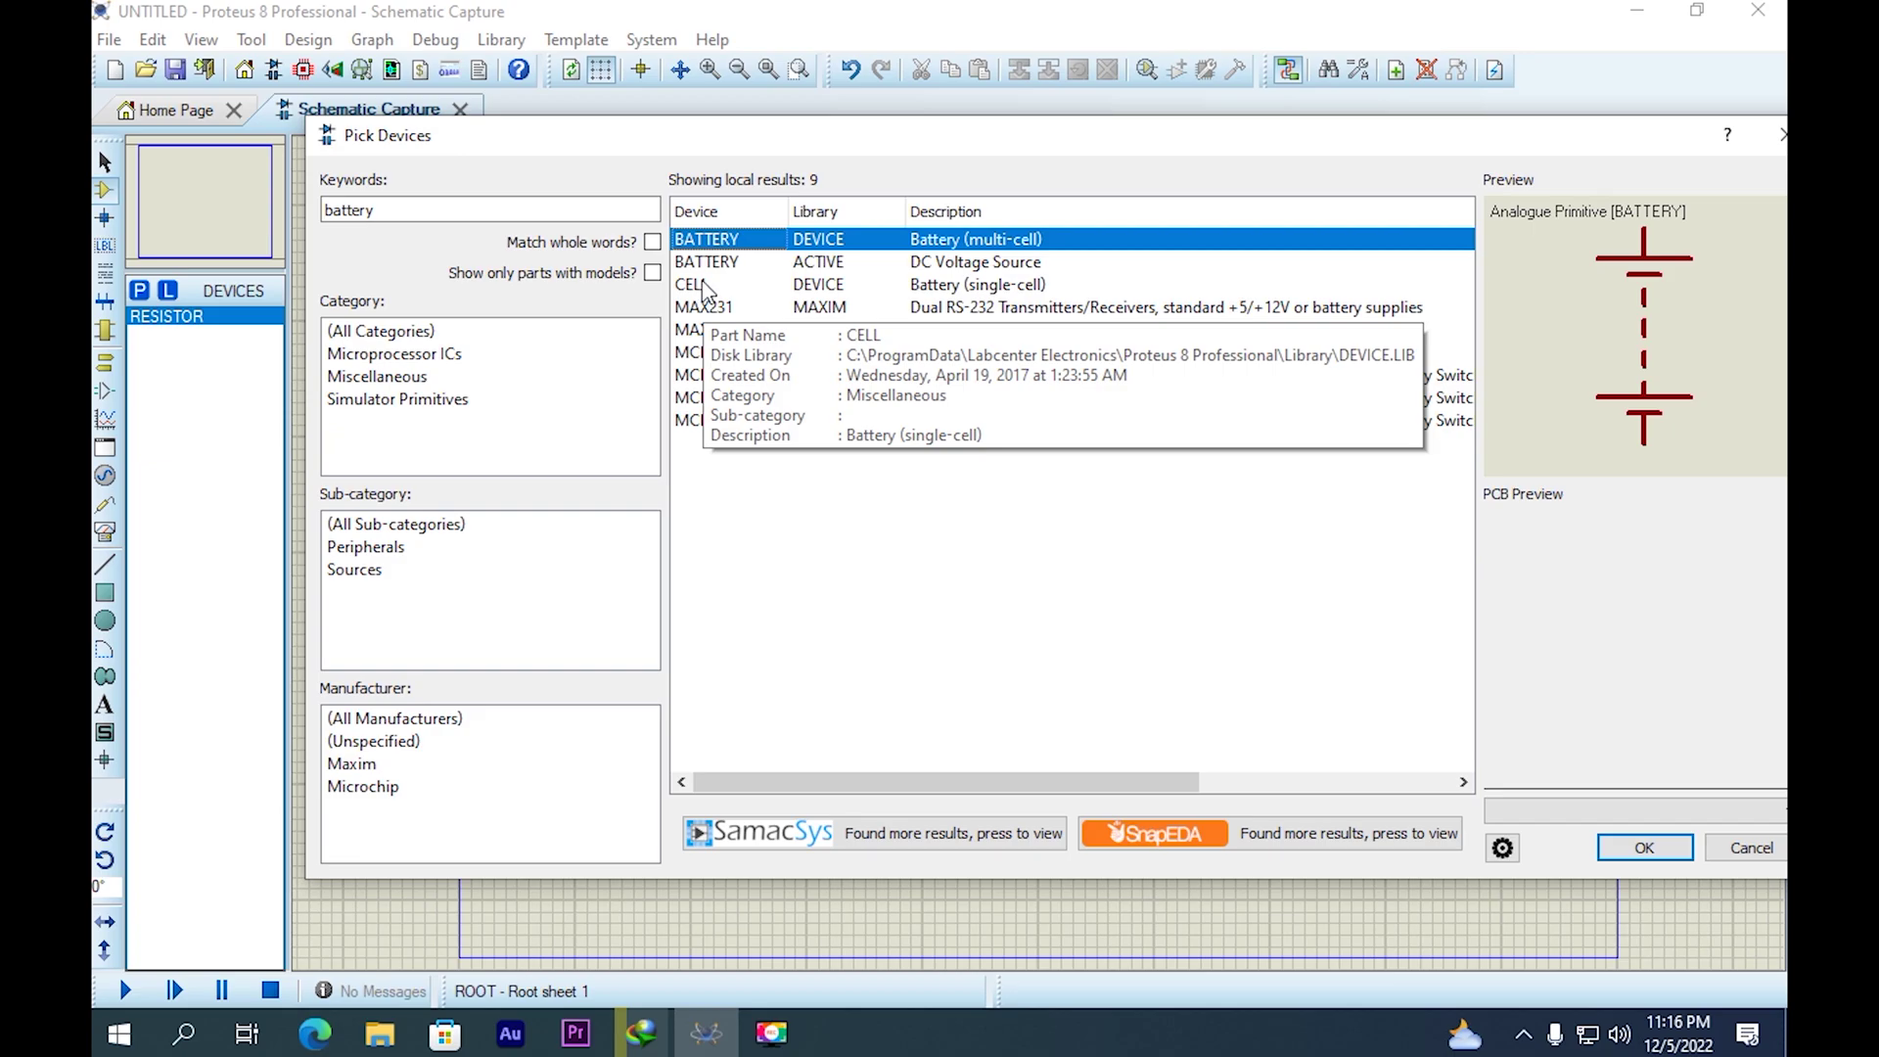
Add the single-cell CELL and the multi-cell BATTERY from the DEVICE library to the device list.
click(704, 286)
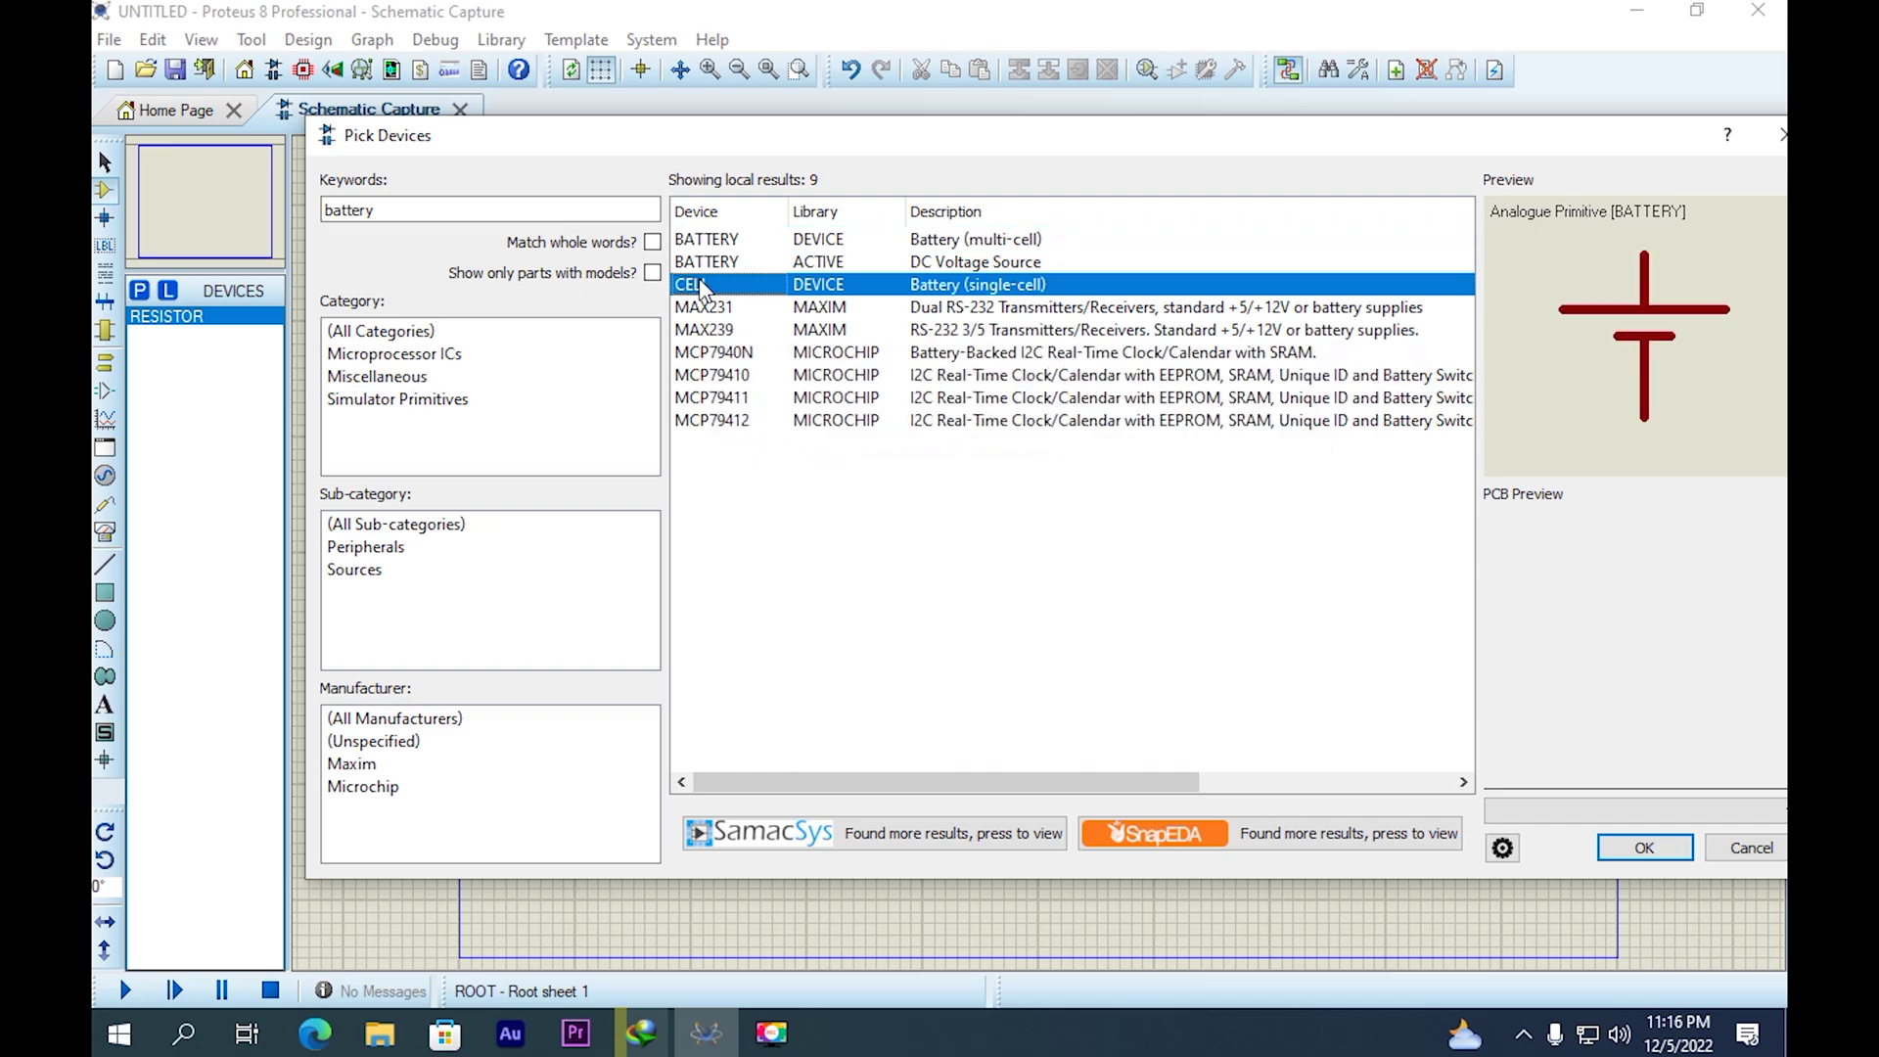
double_click(753, 286)
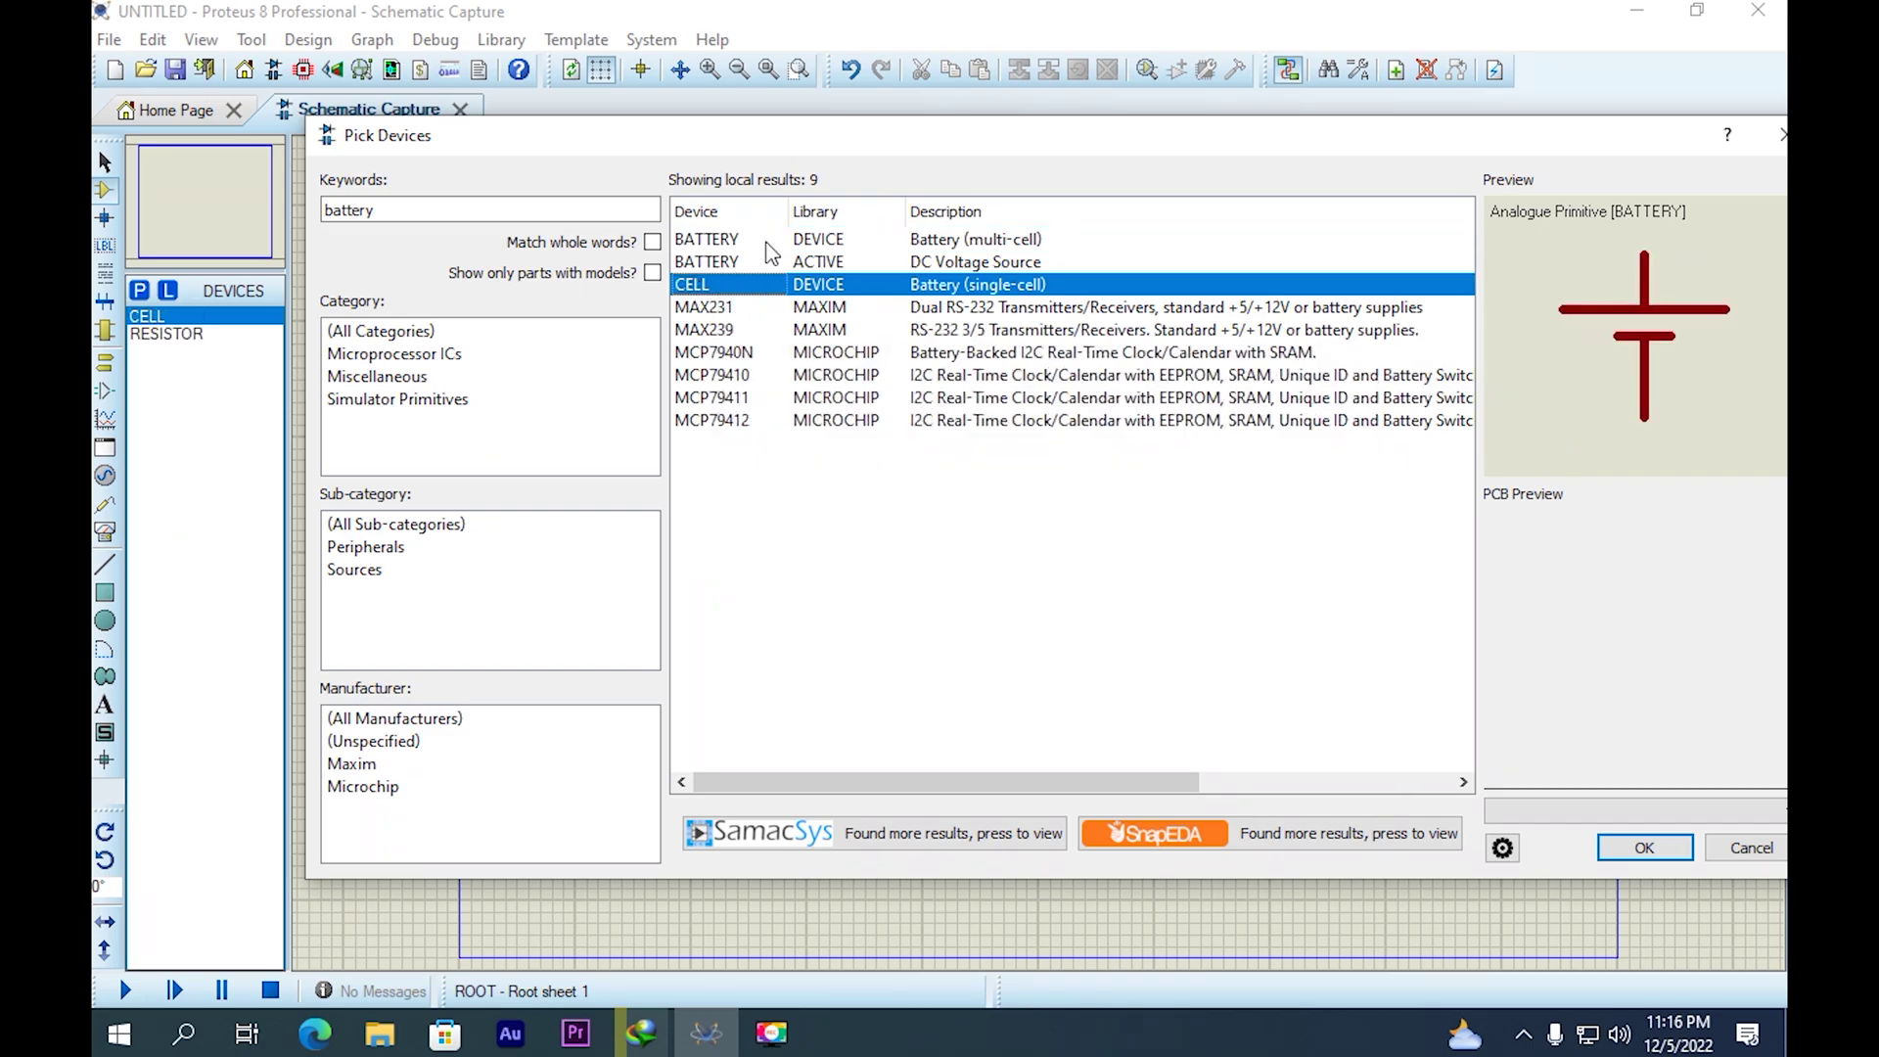
double_click(735, 239)
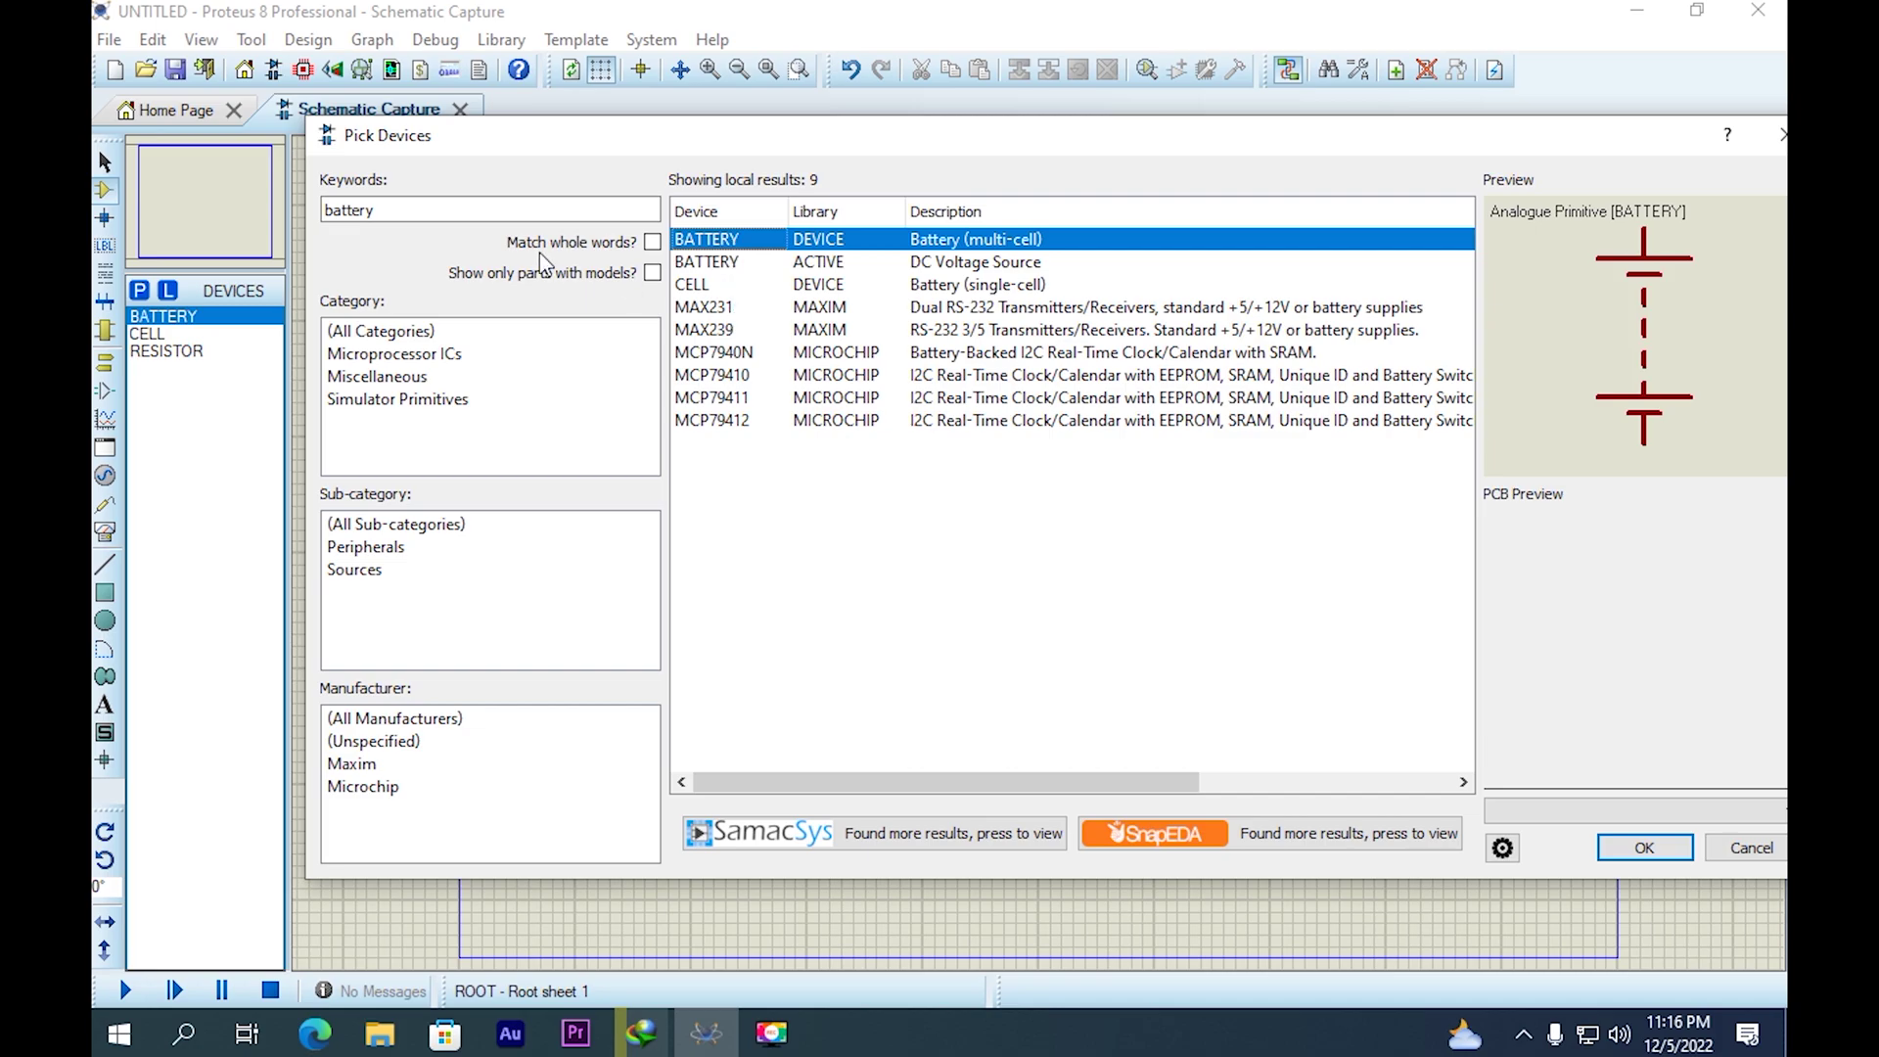
Replace the search keyword with led and find the generic LED and its variants in the results.
drag(376, 210, 284, 227)
key(BackSpace)
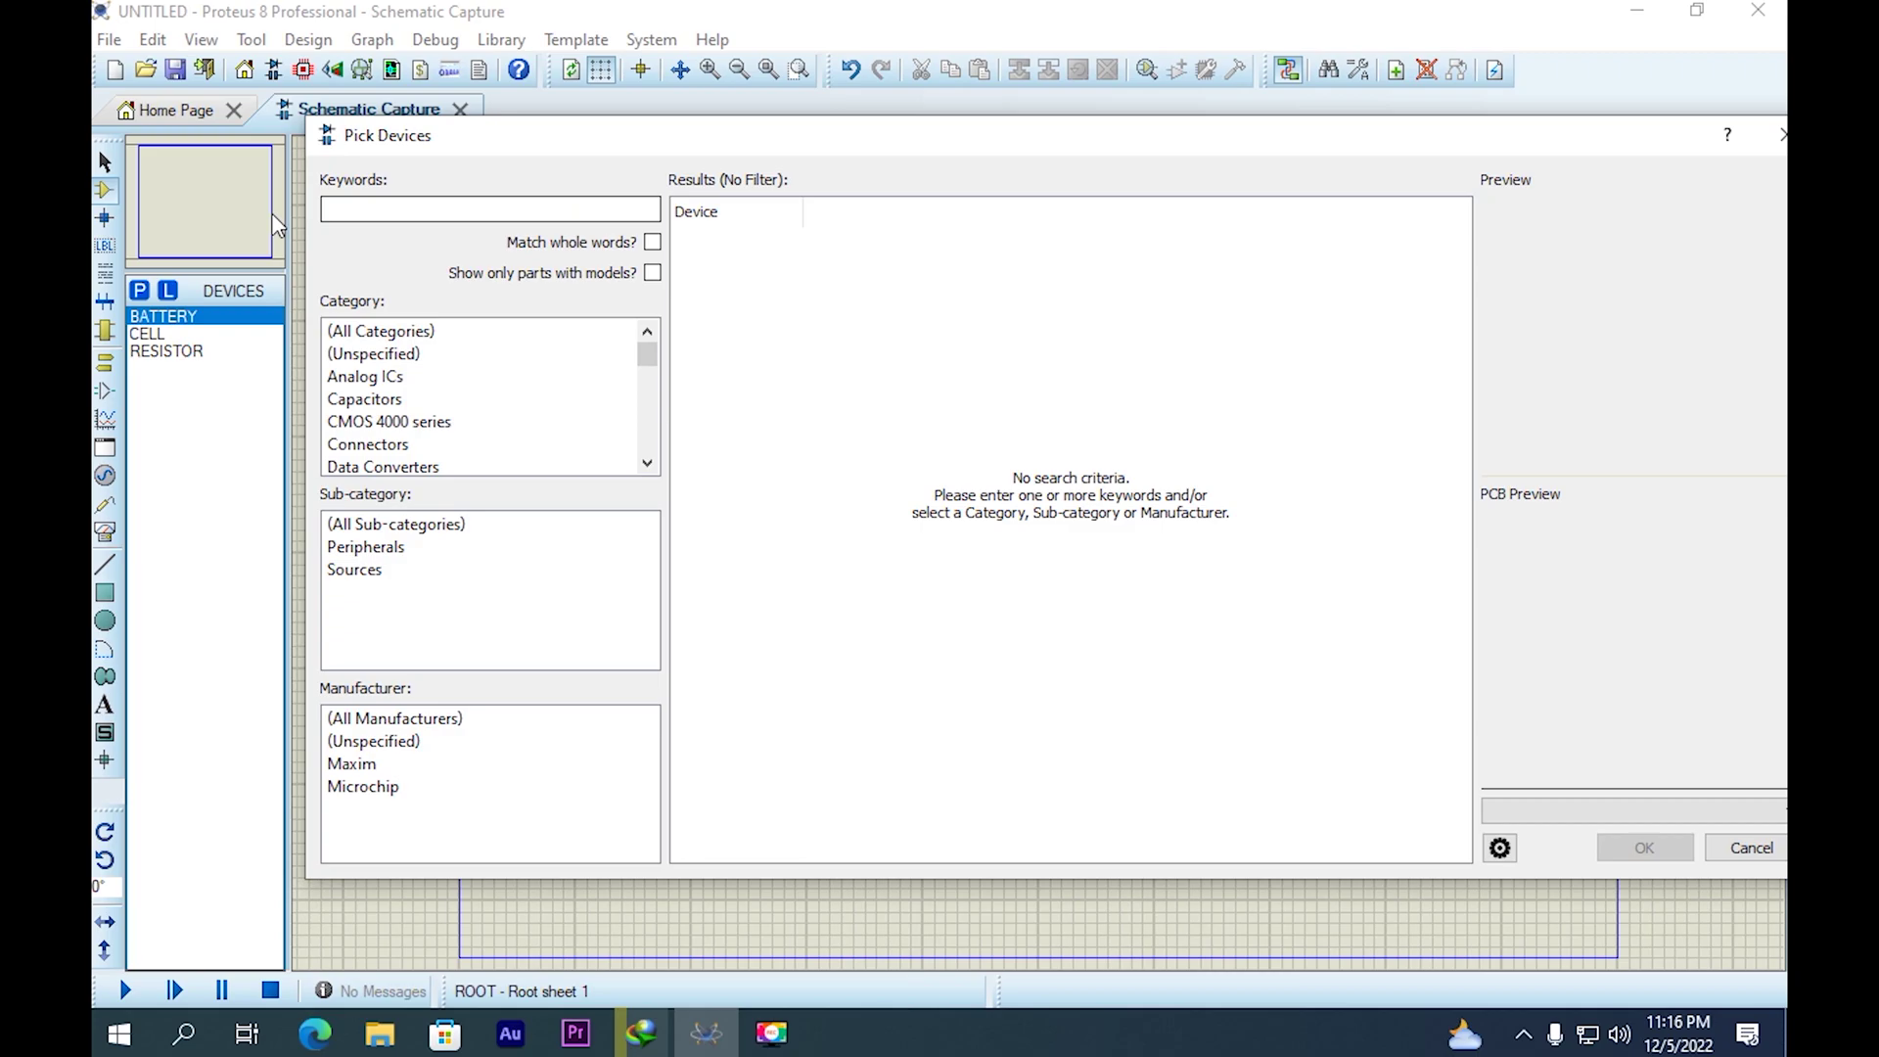
text(led)
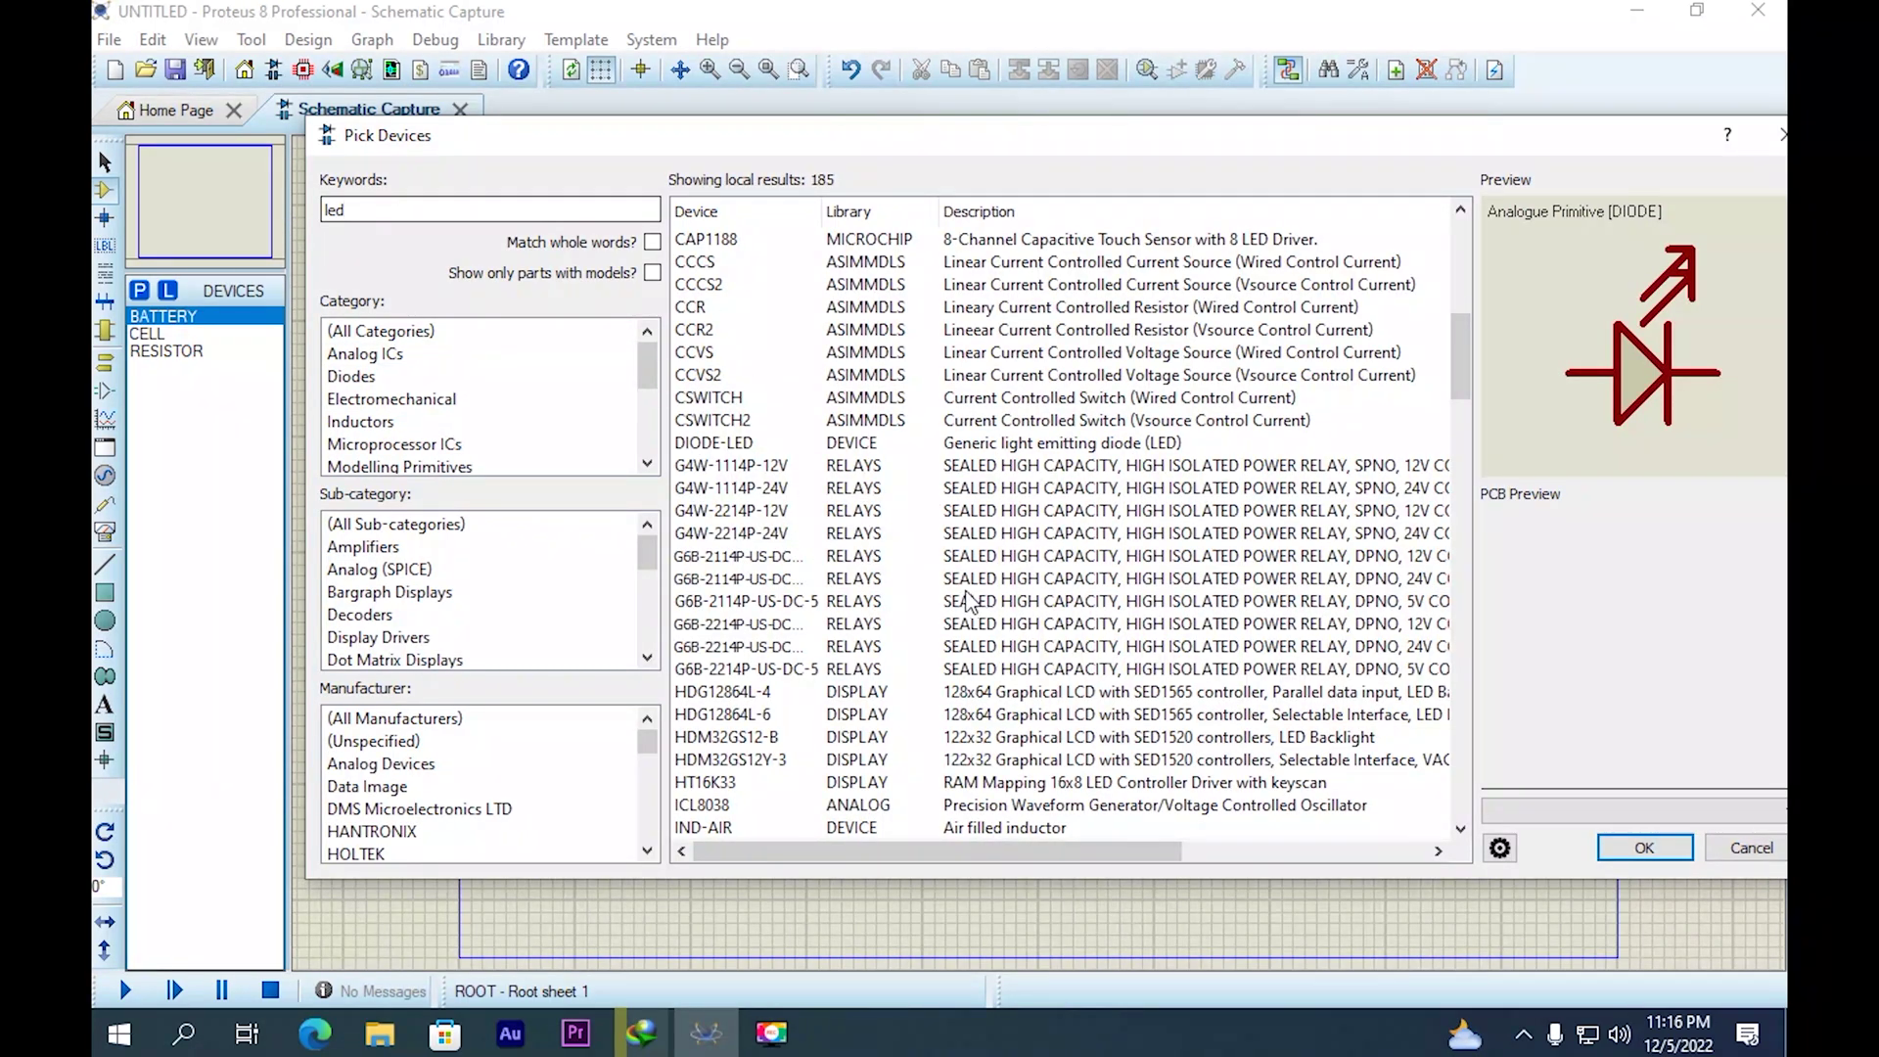
scroll(950, 565, down, 3)
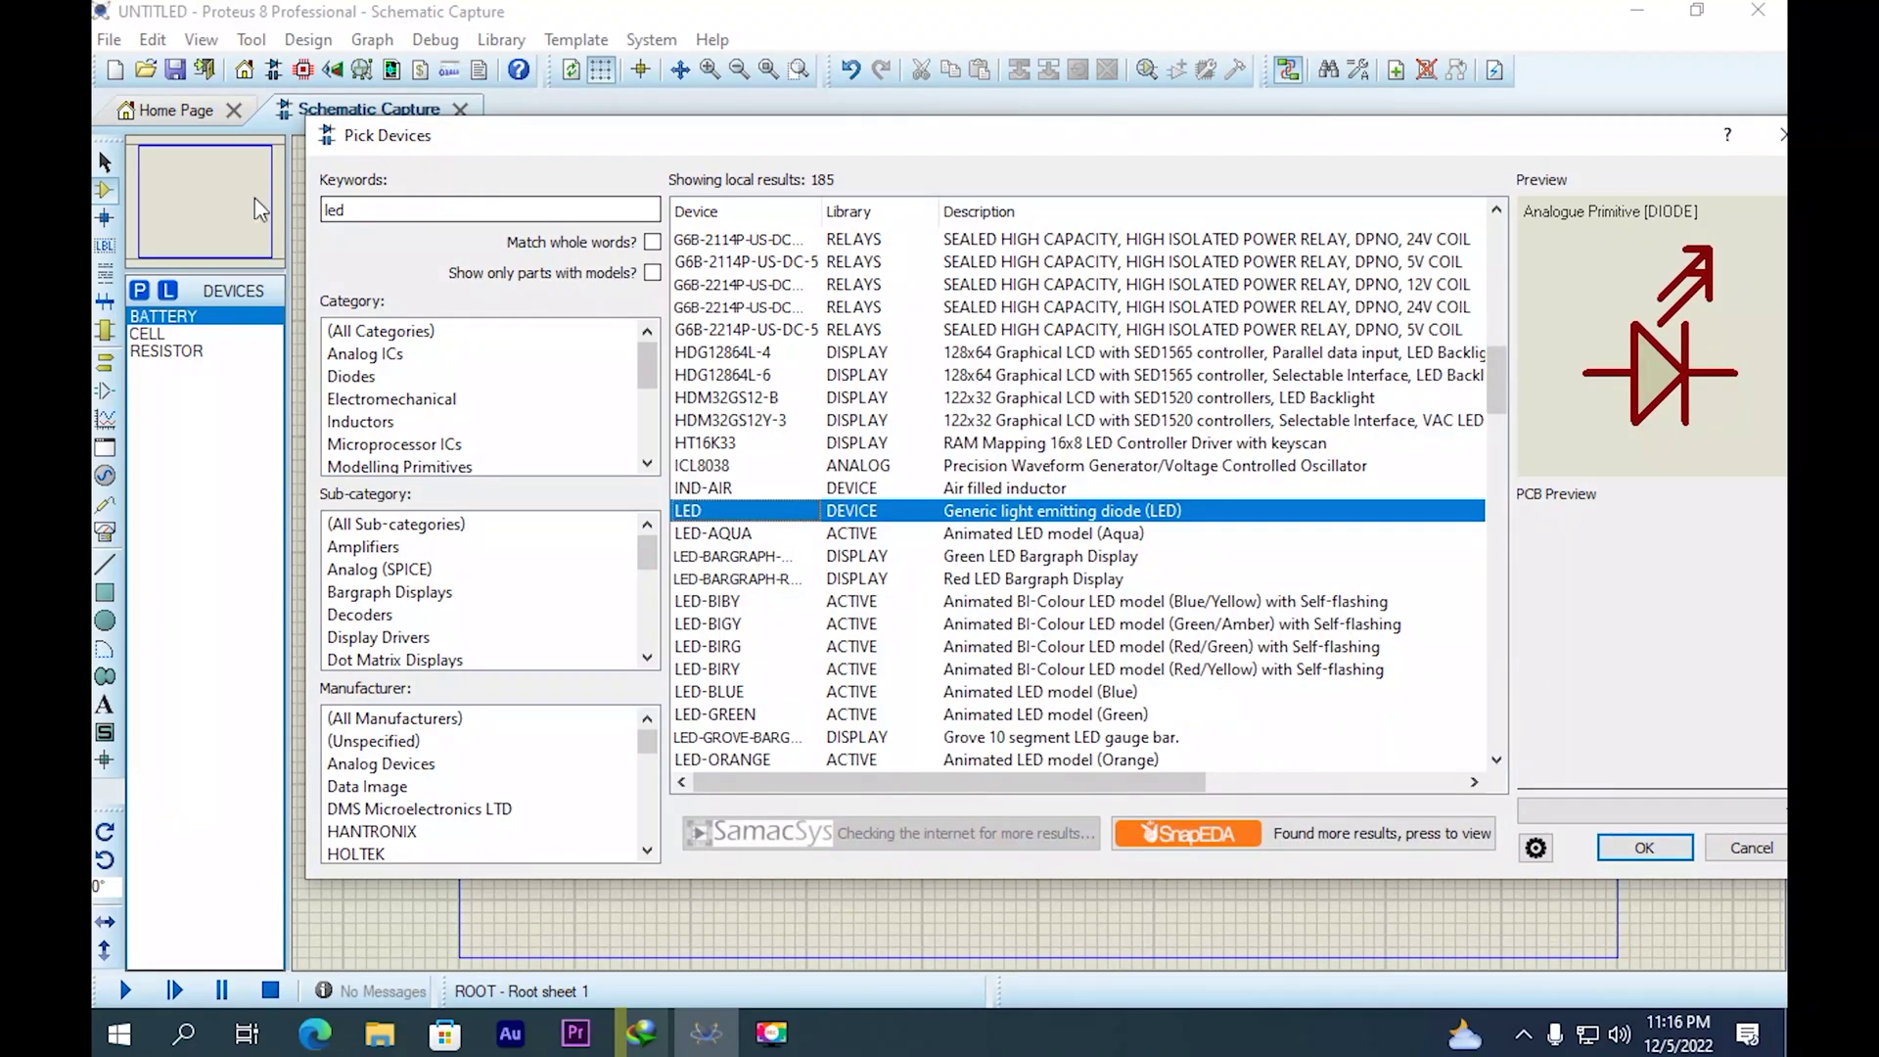
scroll(709, 392, down, 2)
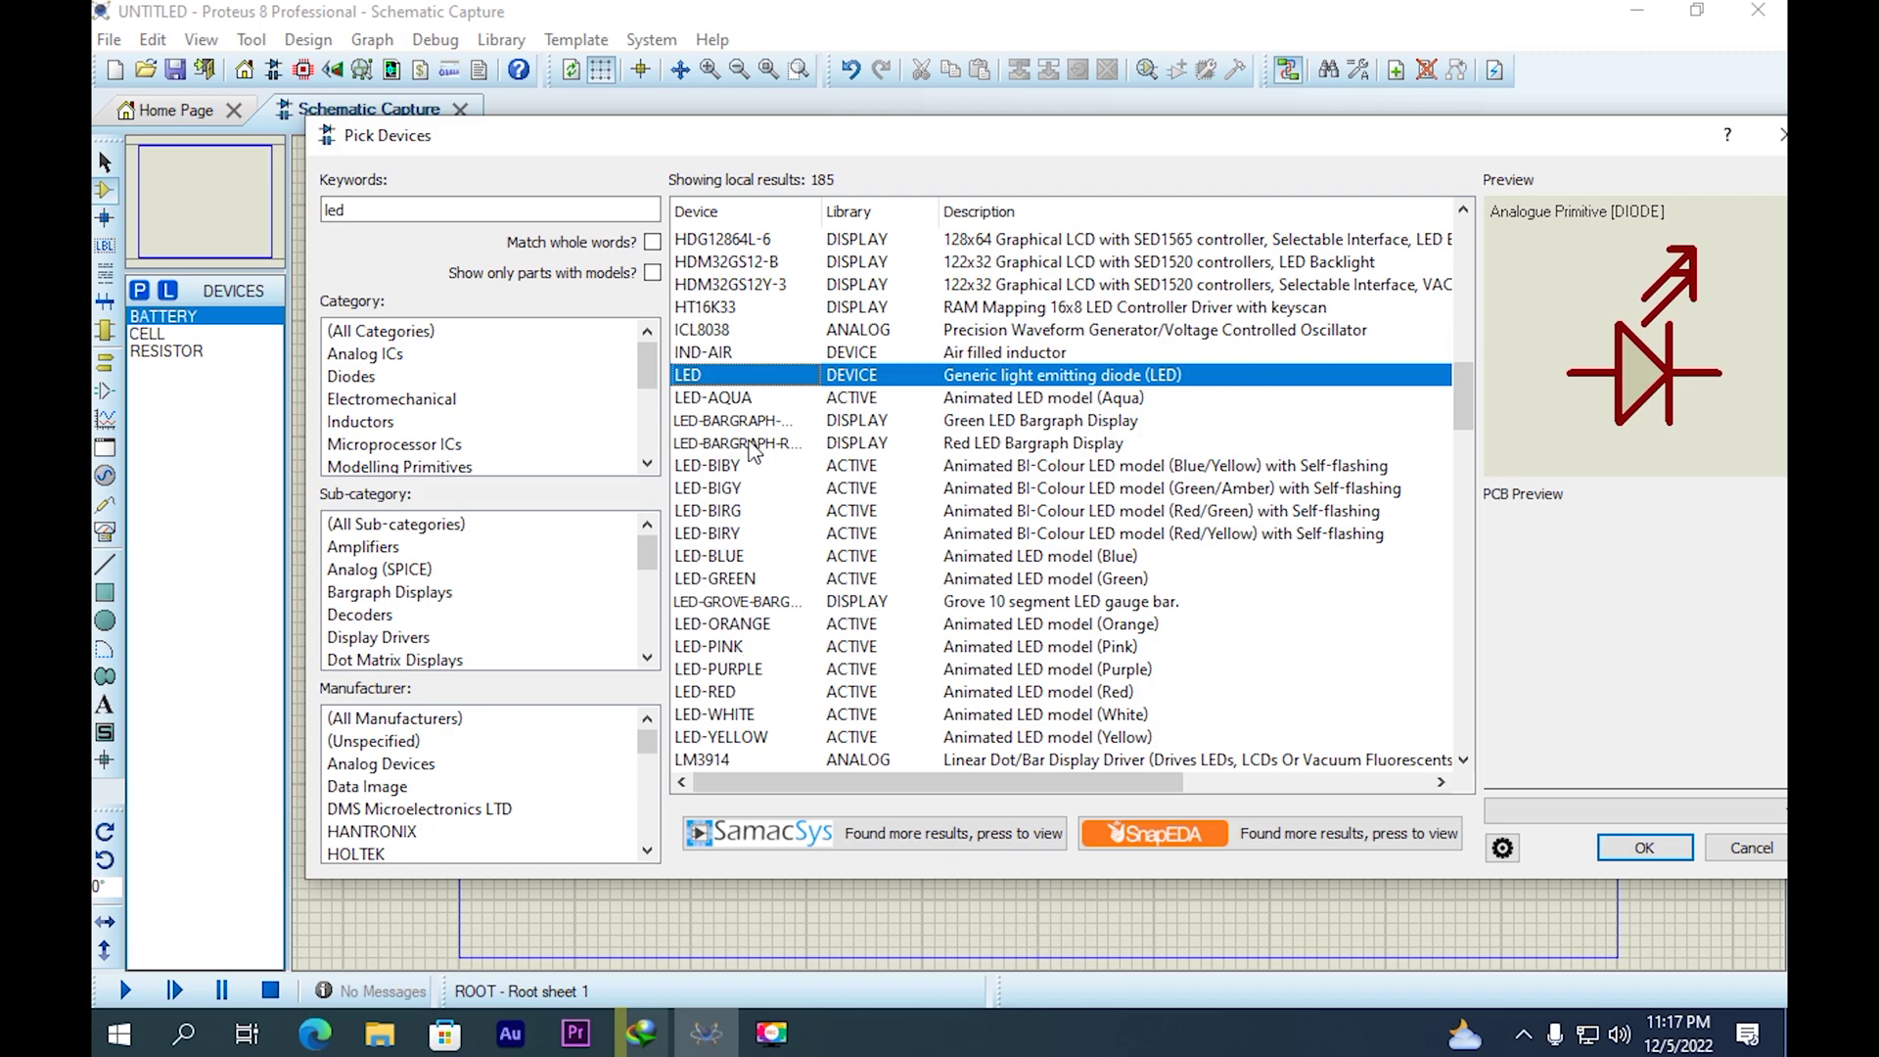
Preview the LED variants, then add the animated LED-GREEN model to the device list and close the device picker.
key(Down)
key(Down)
key(Down)
key(Down)
key(Down)
key(Down)
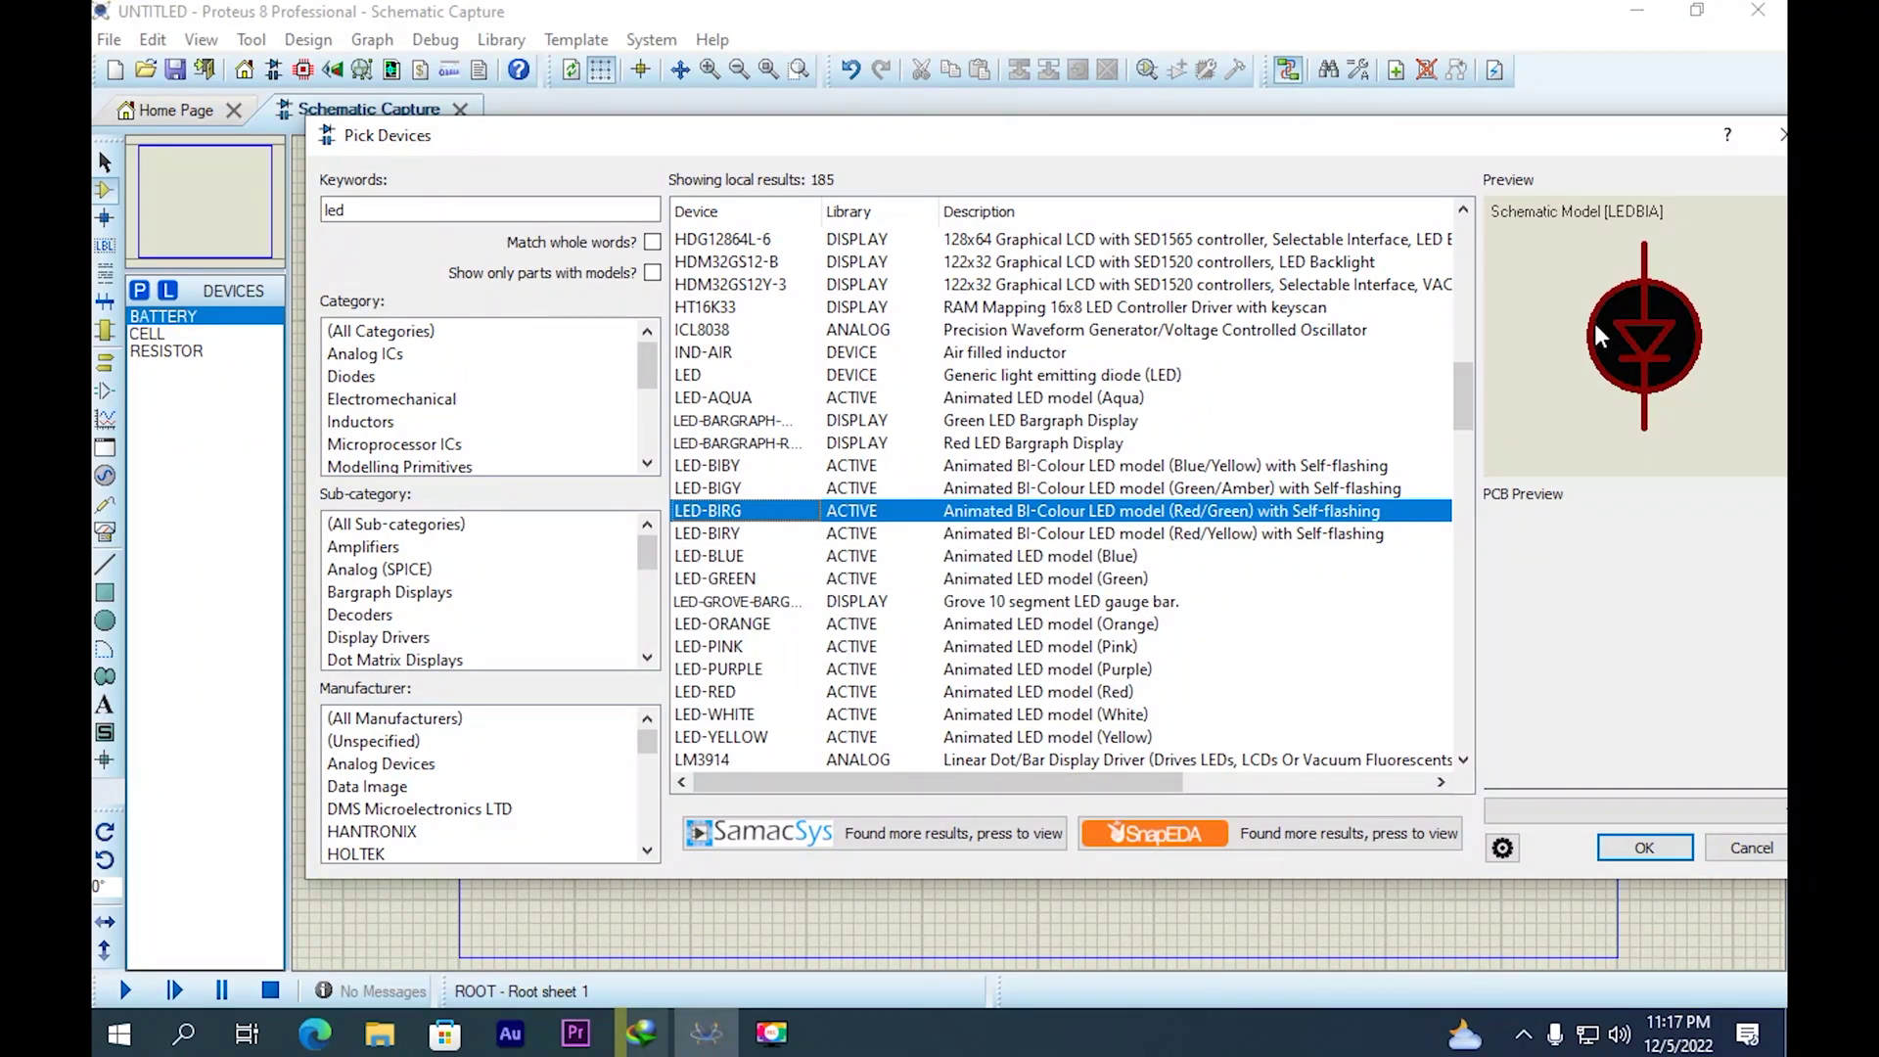
click(710, 586)
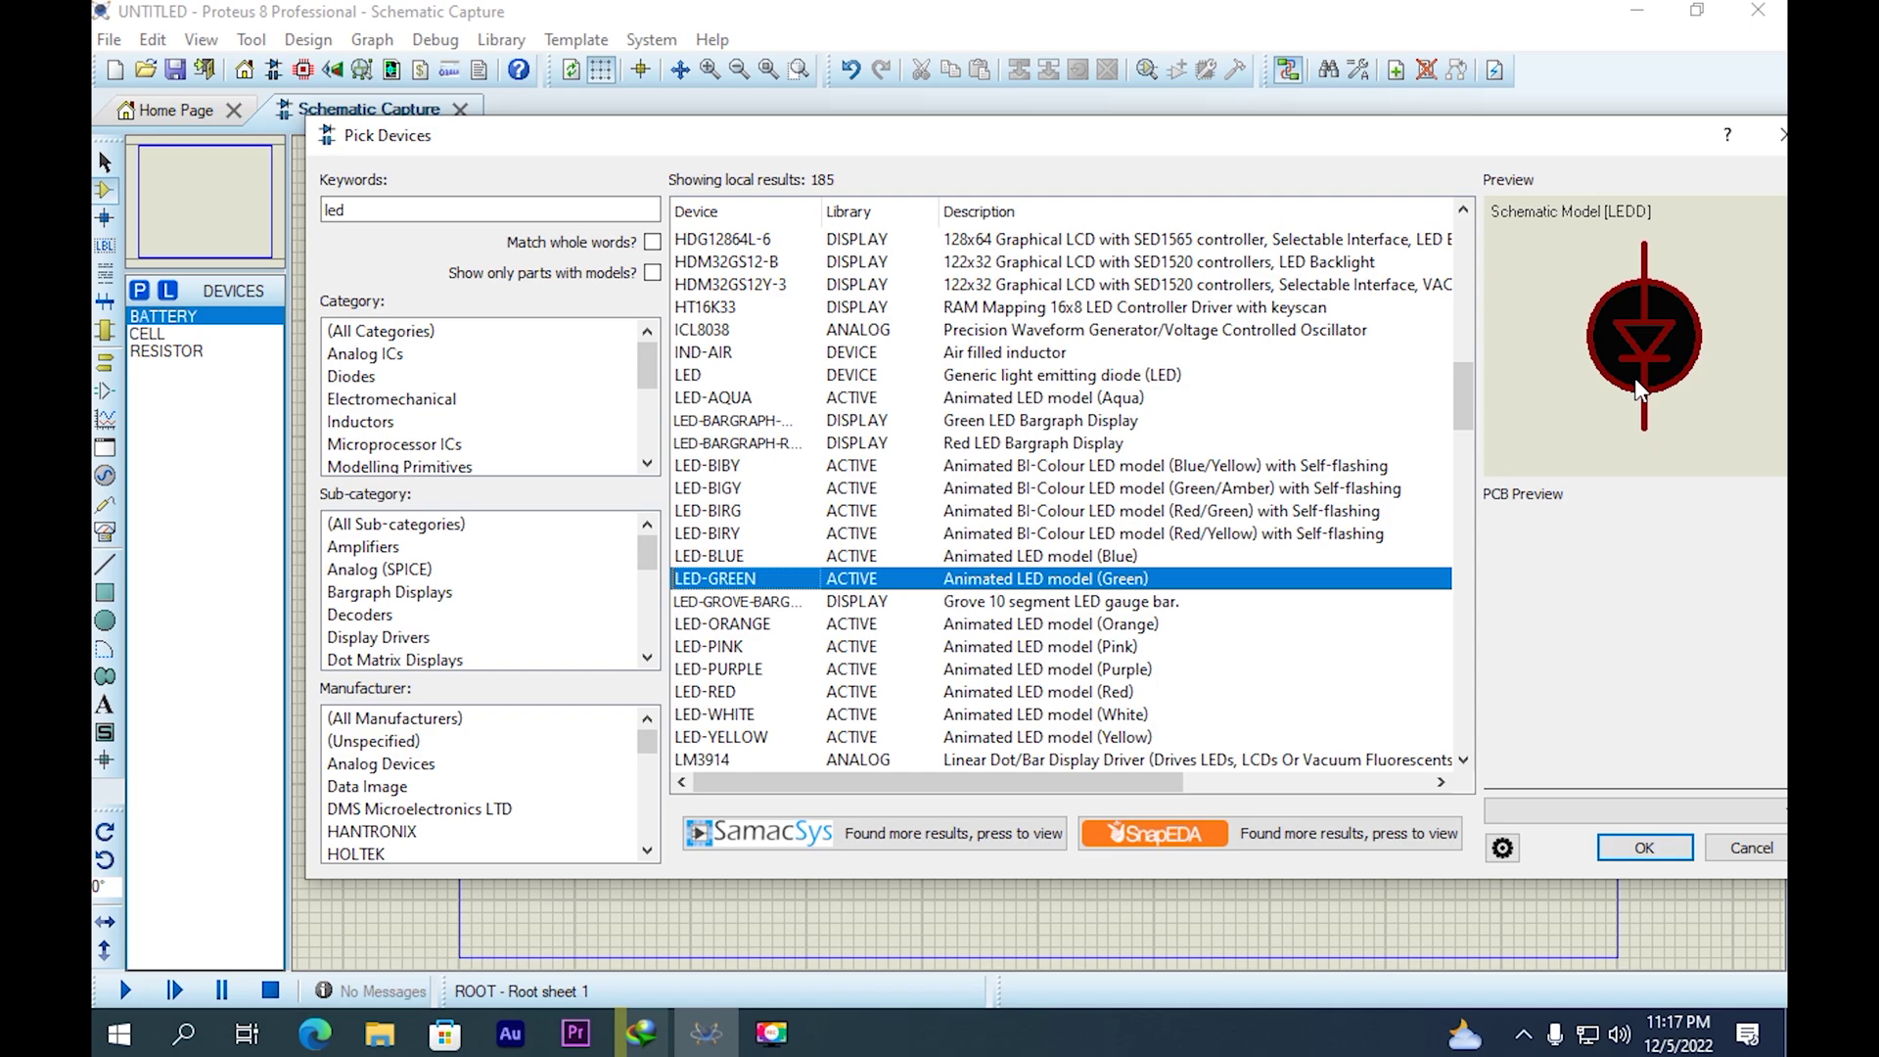
click(1645, 849)
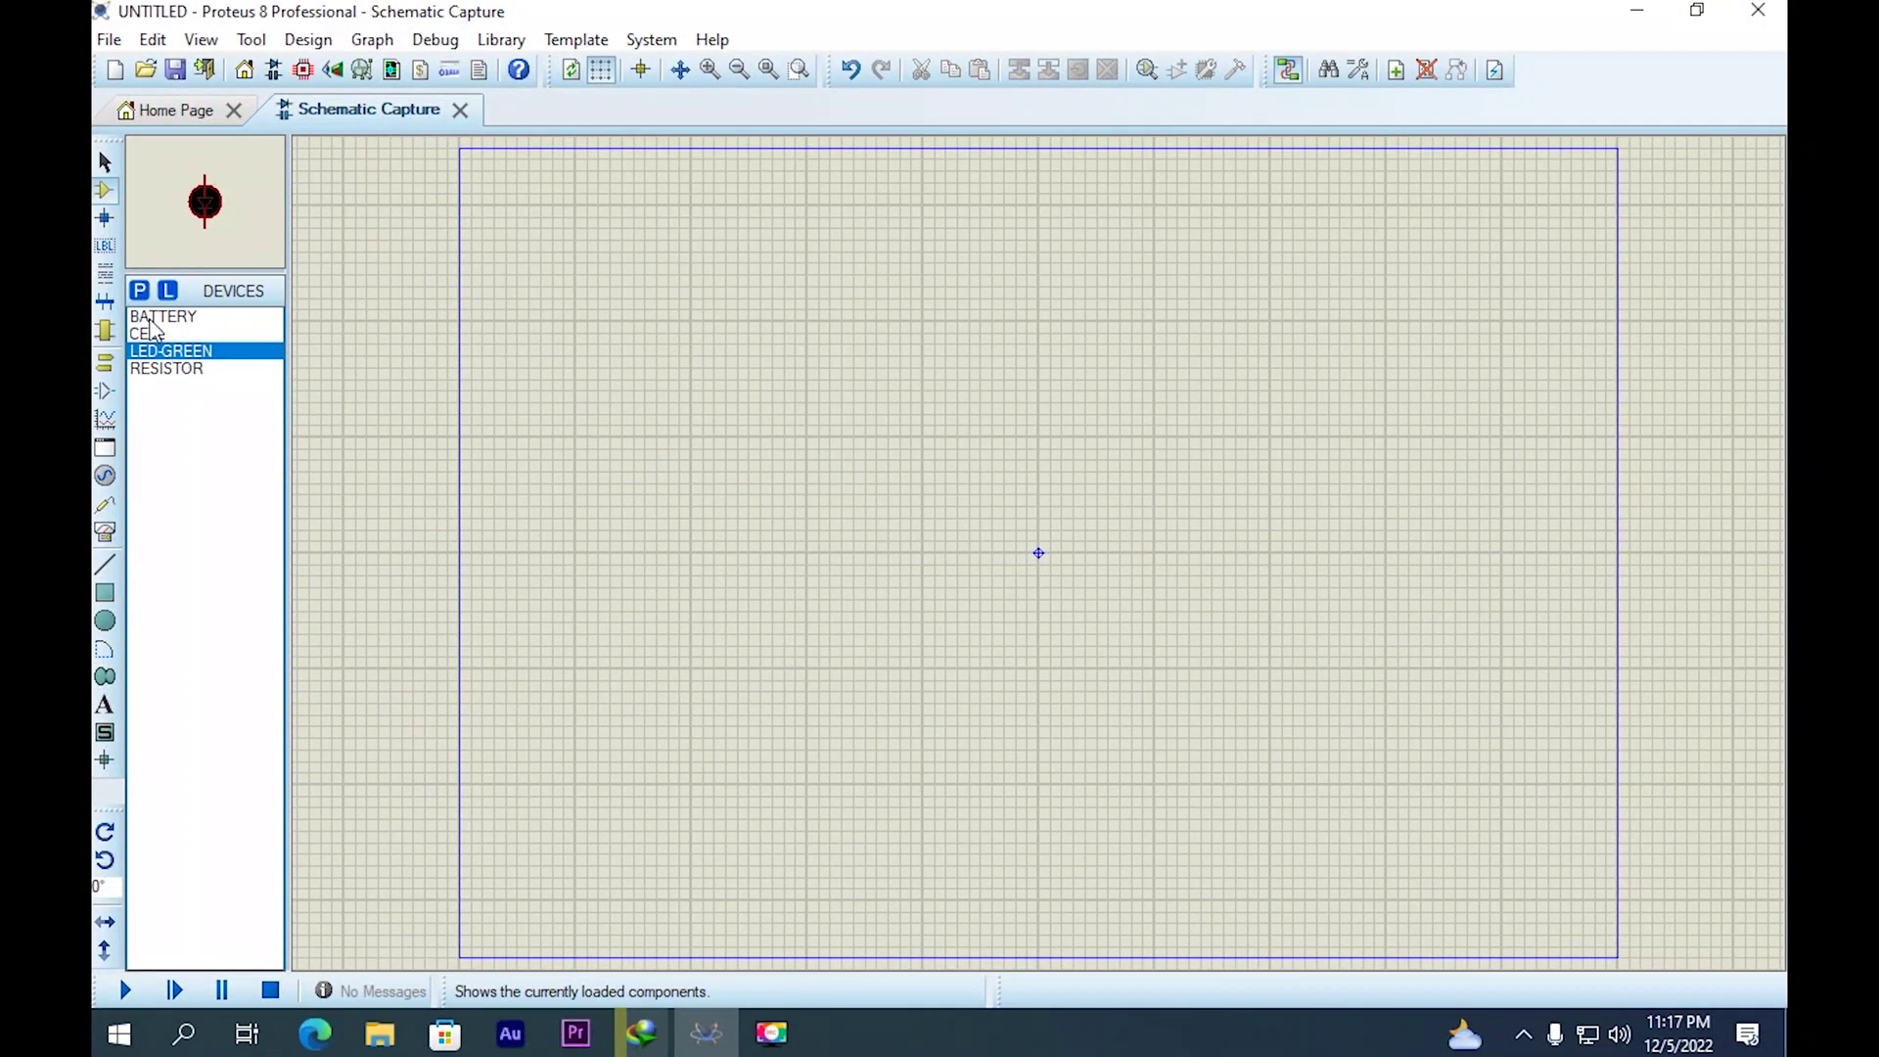
Preview the BATTERY, CELL, LED-GREEN and RESISTOR symbols from the device list, trying both Selection Mode and Component Mode.
click(145, 319)
click(145, 334)
click(149, 368)
click(104, 164)
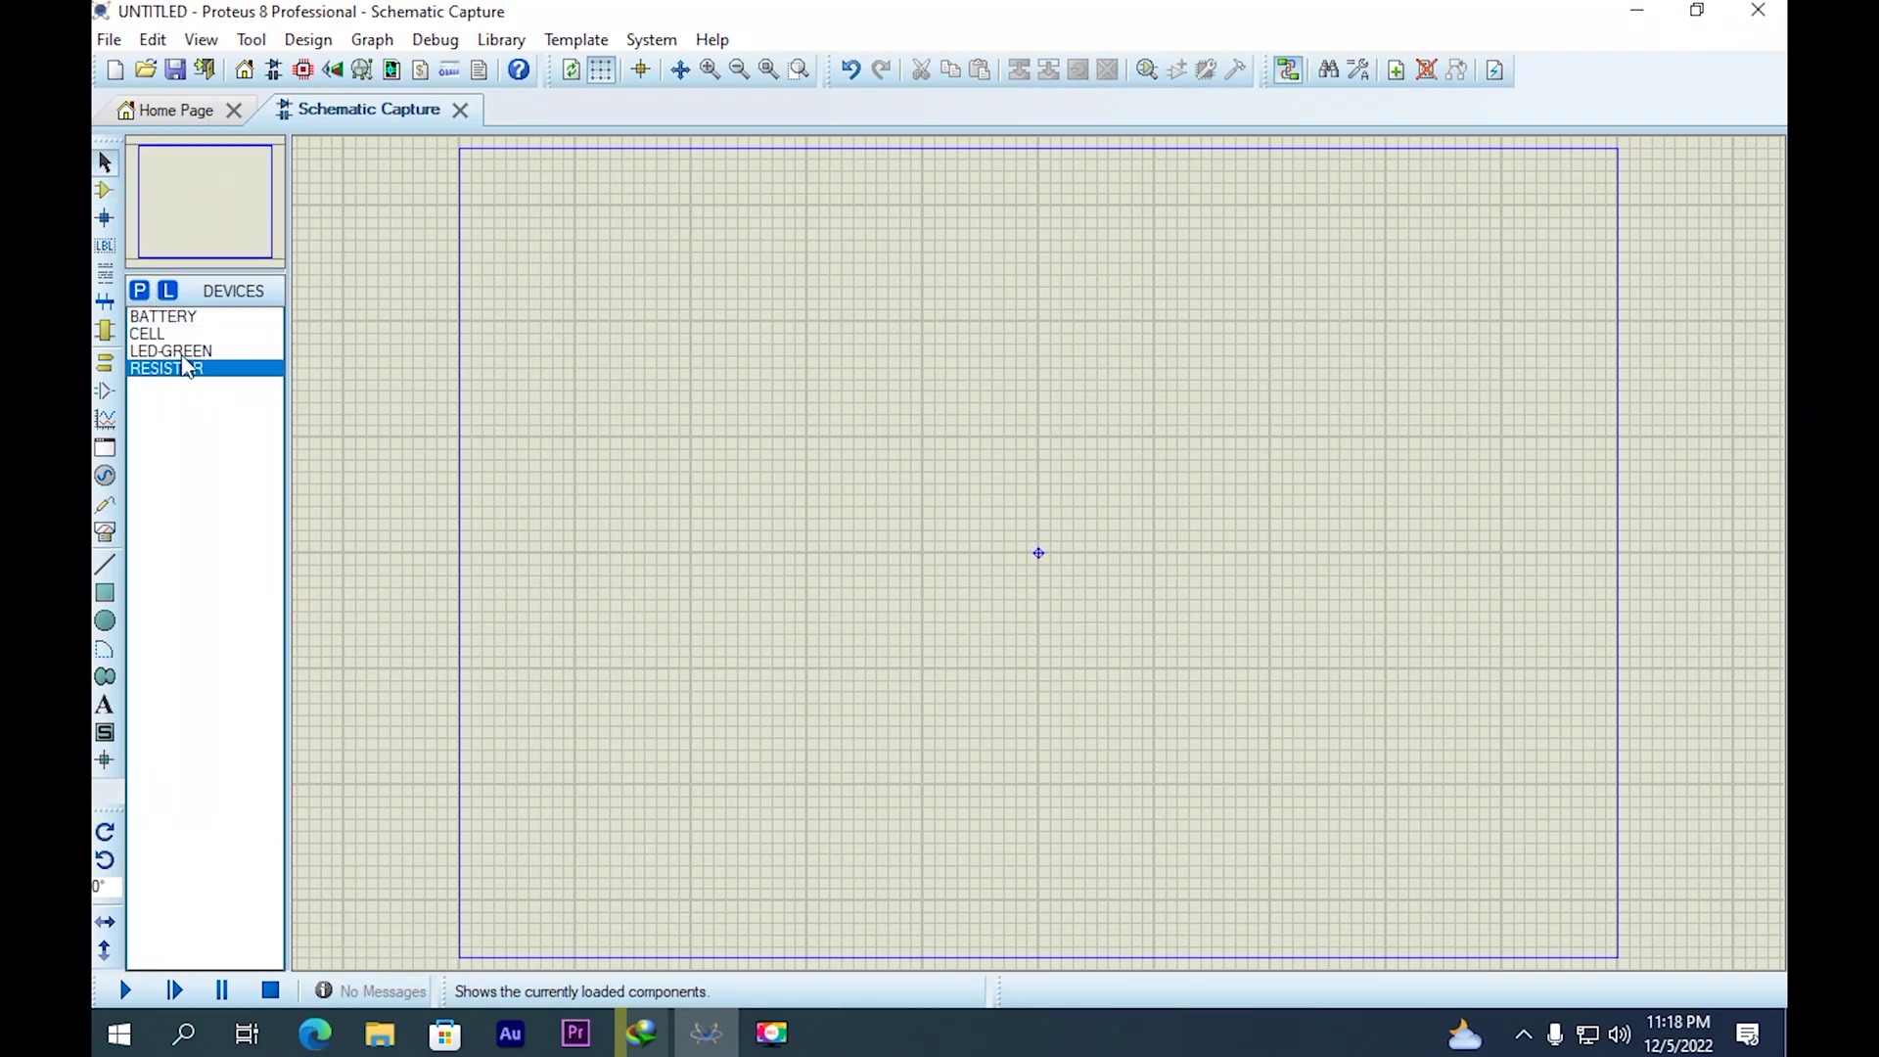
click(158, 353)
click(161, 334)
click(164, 317)
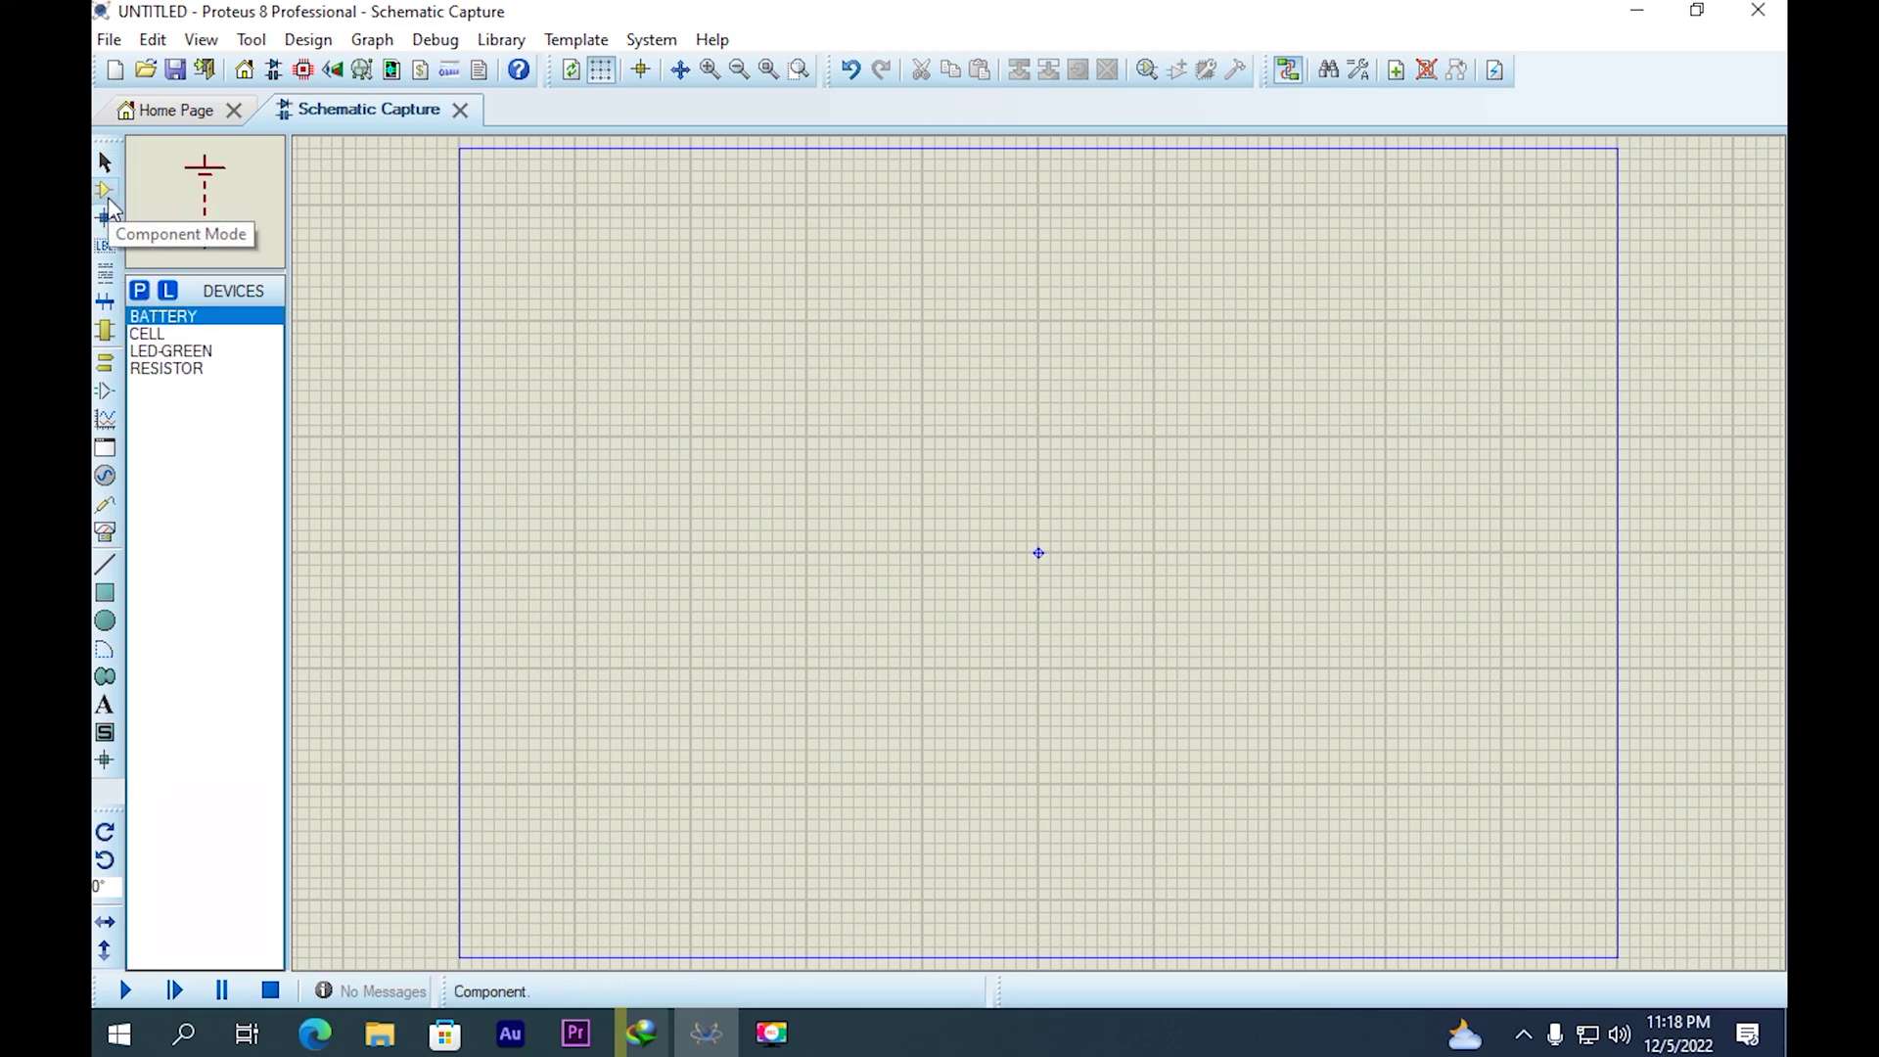
click(107, 190)
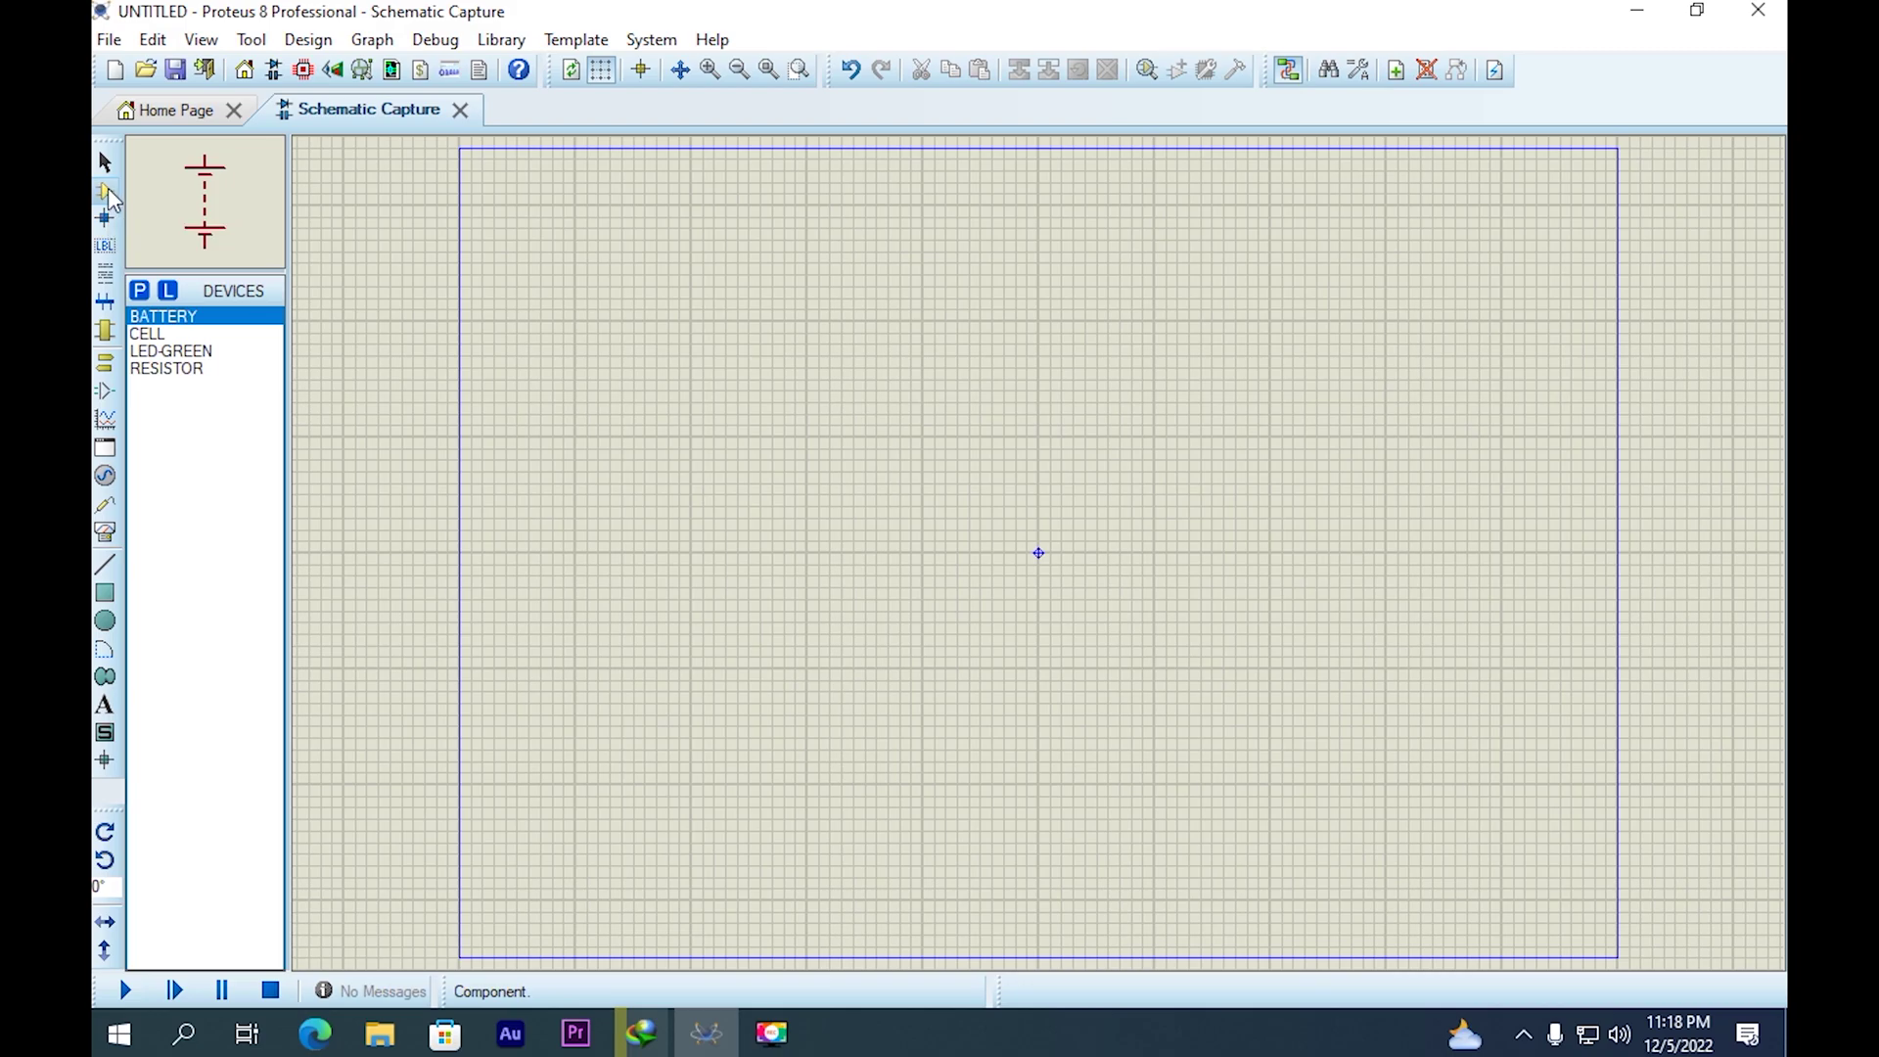
click(201, 350)
click(180, 369)
click(161, 351)
click(154, 336)
click(156, 316)
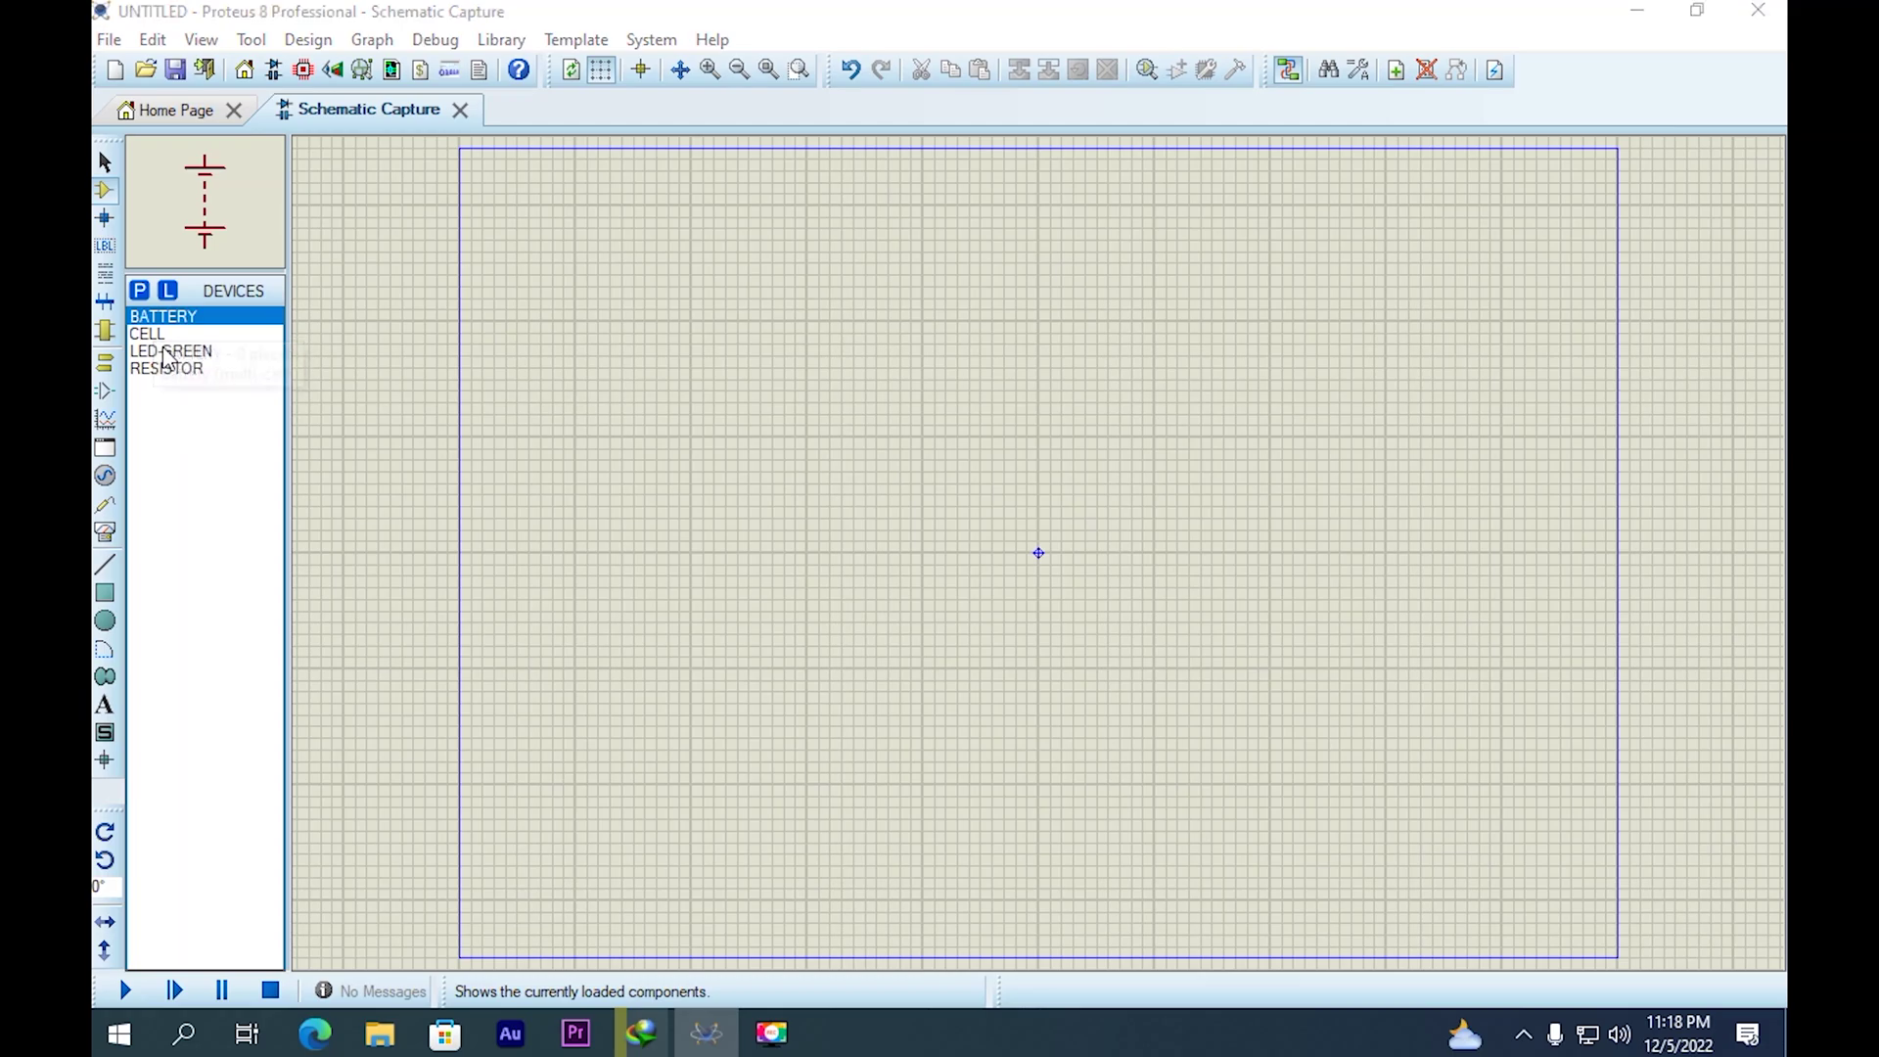
Place two more LED-GREEN components in a vertical column below D1 on the schematic.
click(162, 351)
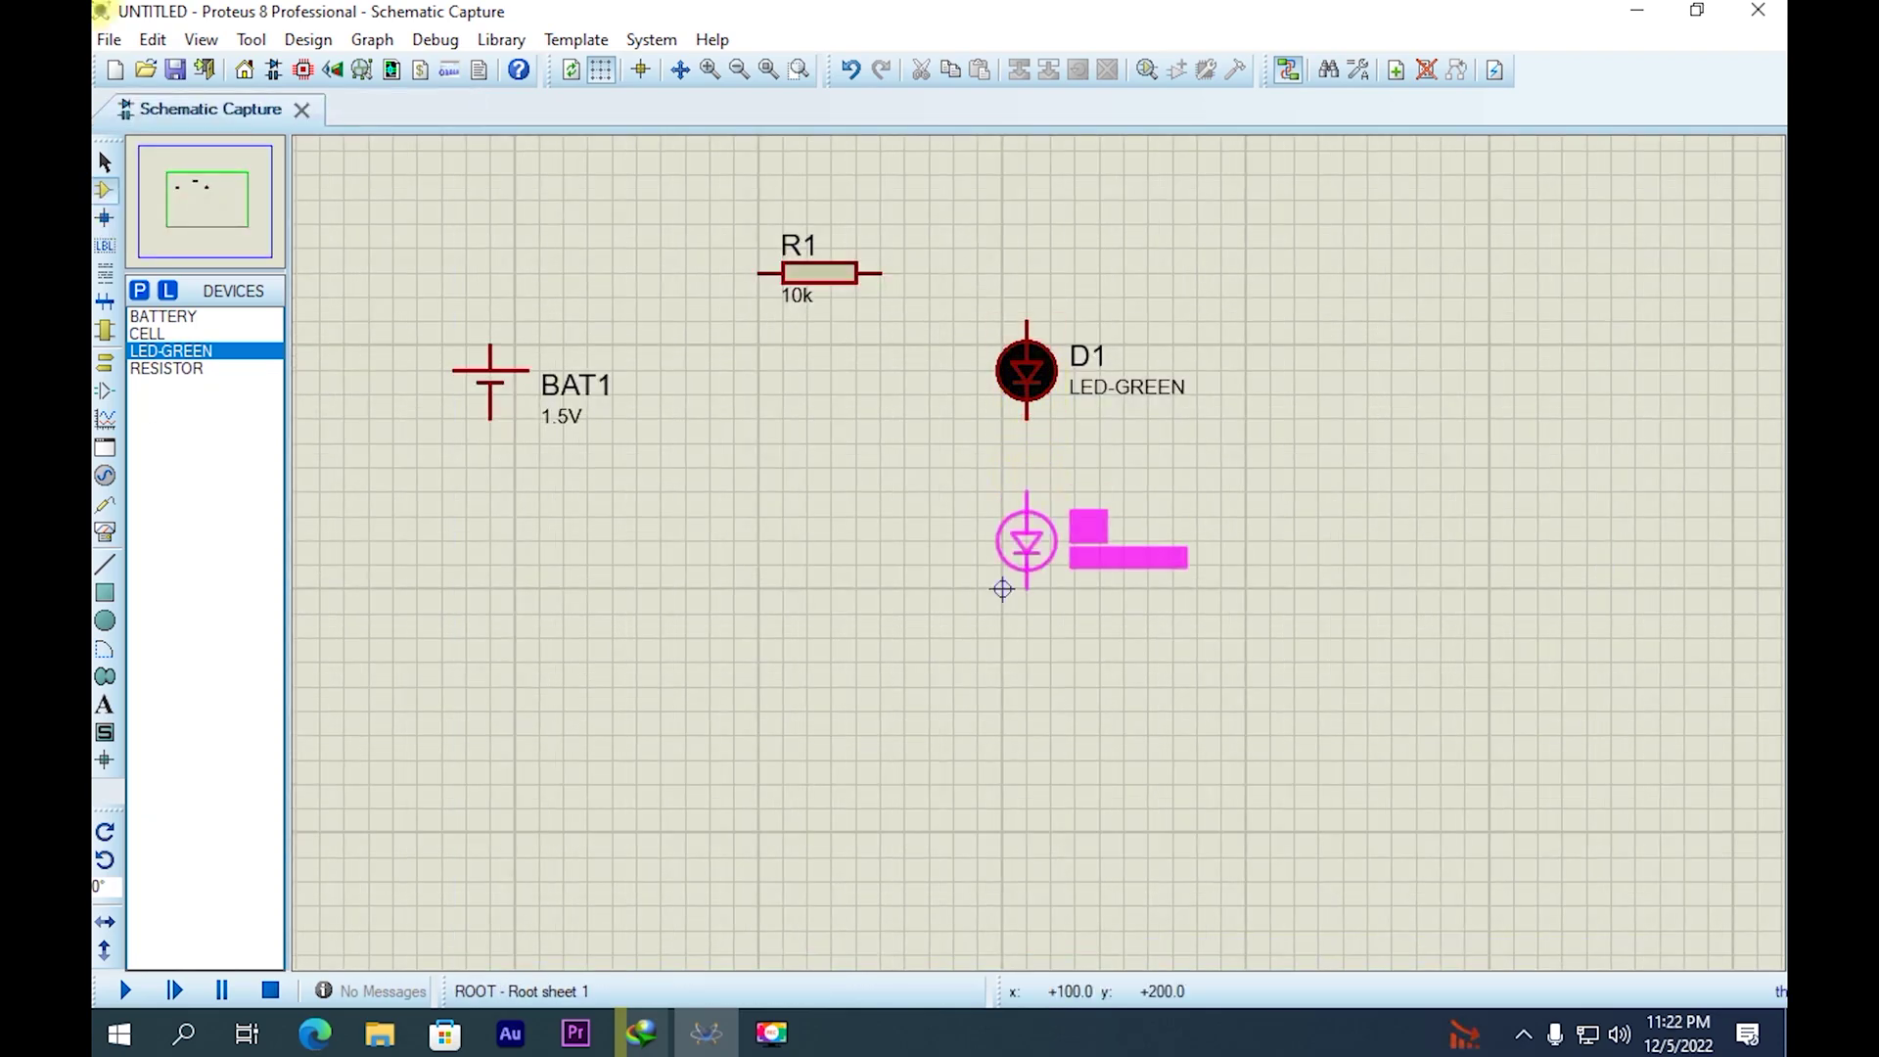
click(1027, 565)
click(1028, 761)
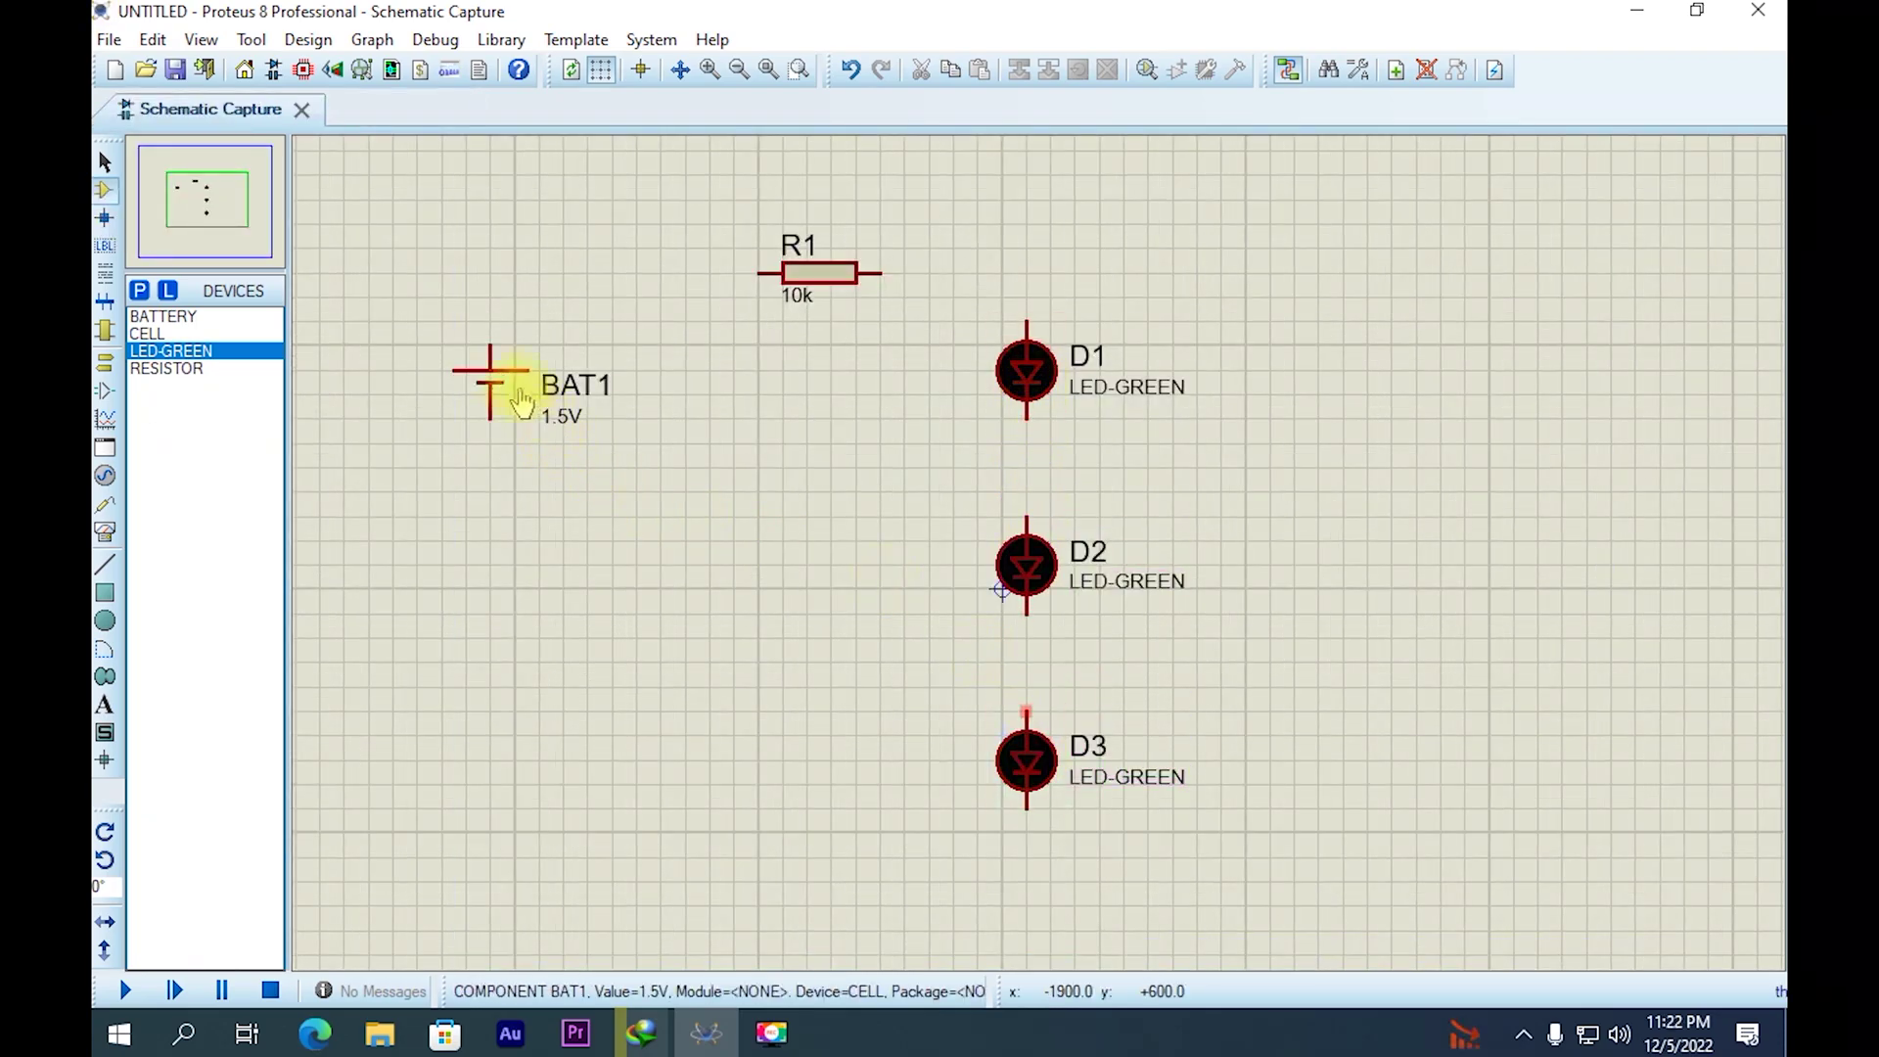
Wire the upper terminal of battery BAT1 to the left pin of resistor R1.
click(492, 336)
click(760, 273)
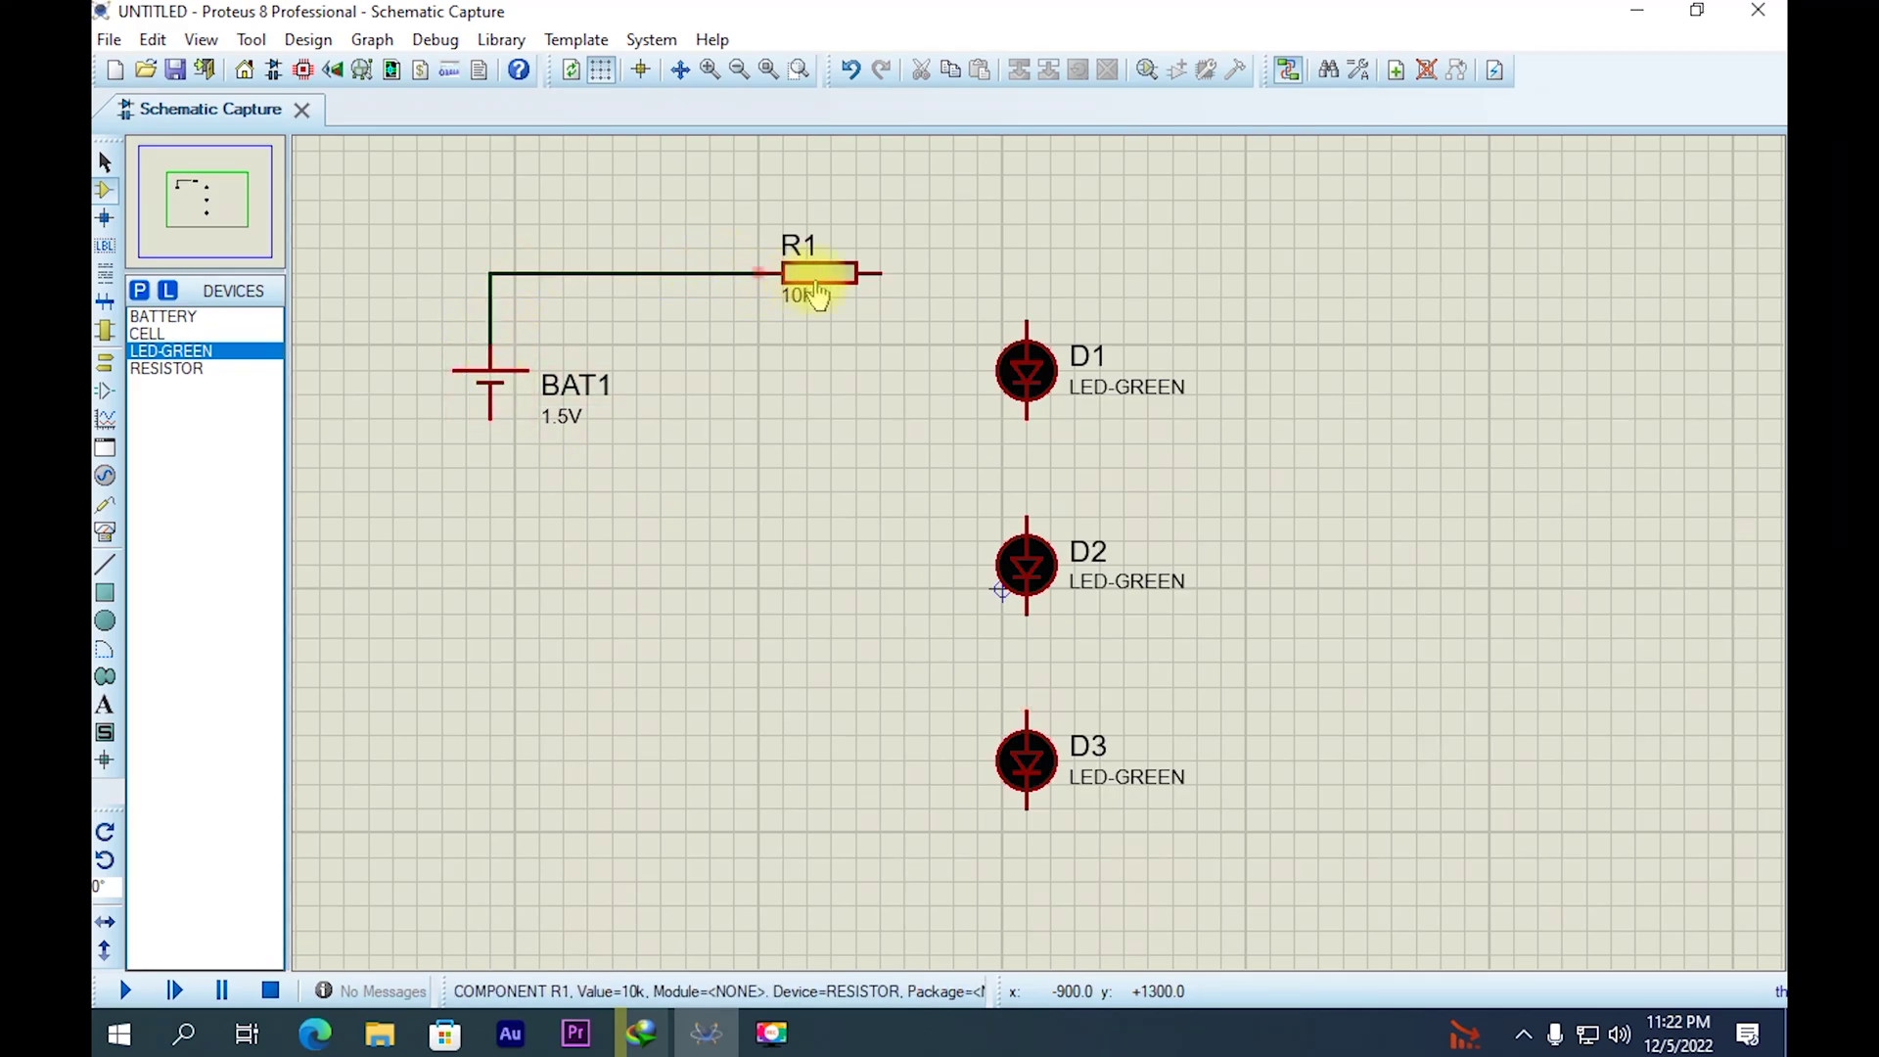